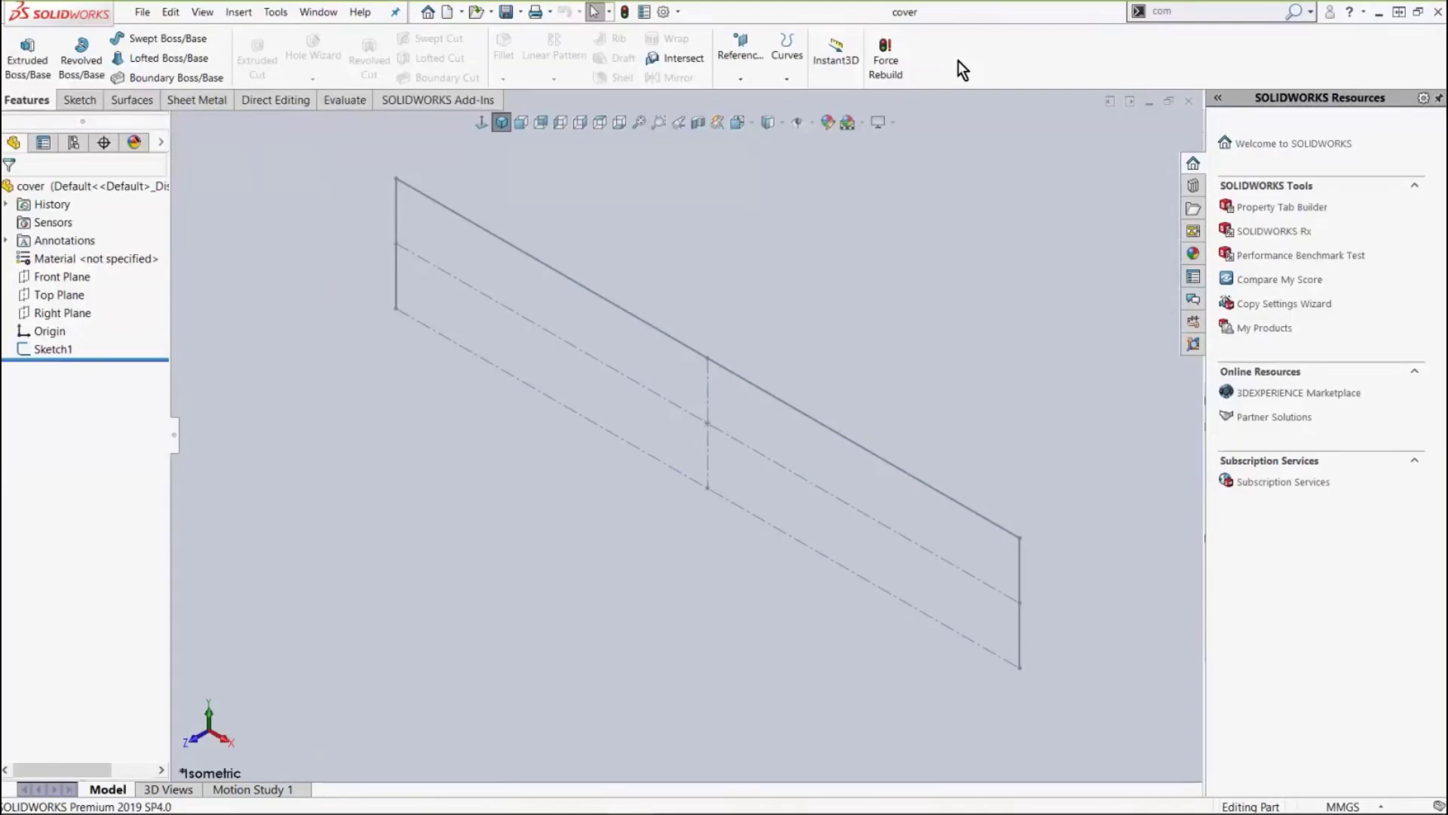
# Start a Base Flange from Sketch1 using the gauge table SAMPLE TABLE - STEEL - ENGLISH UNITS.
pyautogui.click(206, 102)
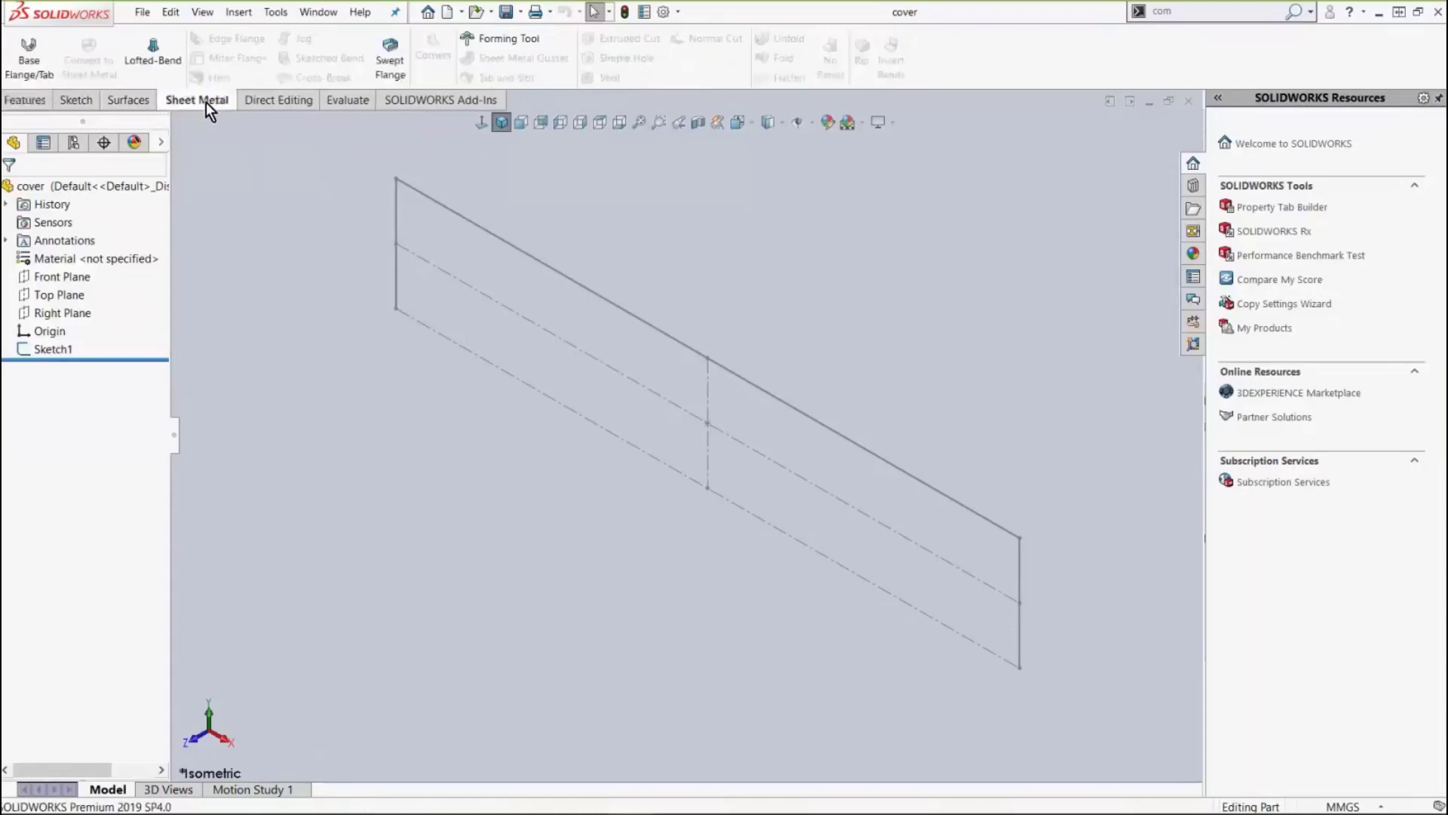
pyautogui.click(49, 347)
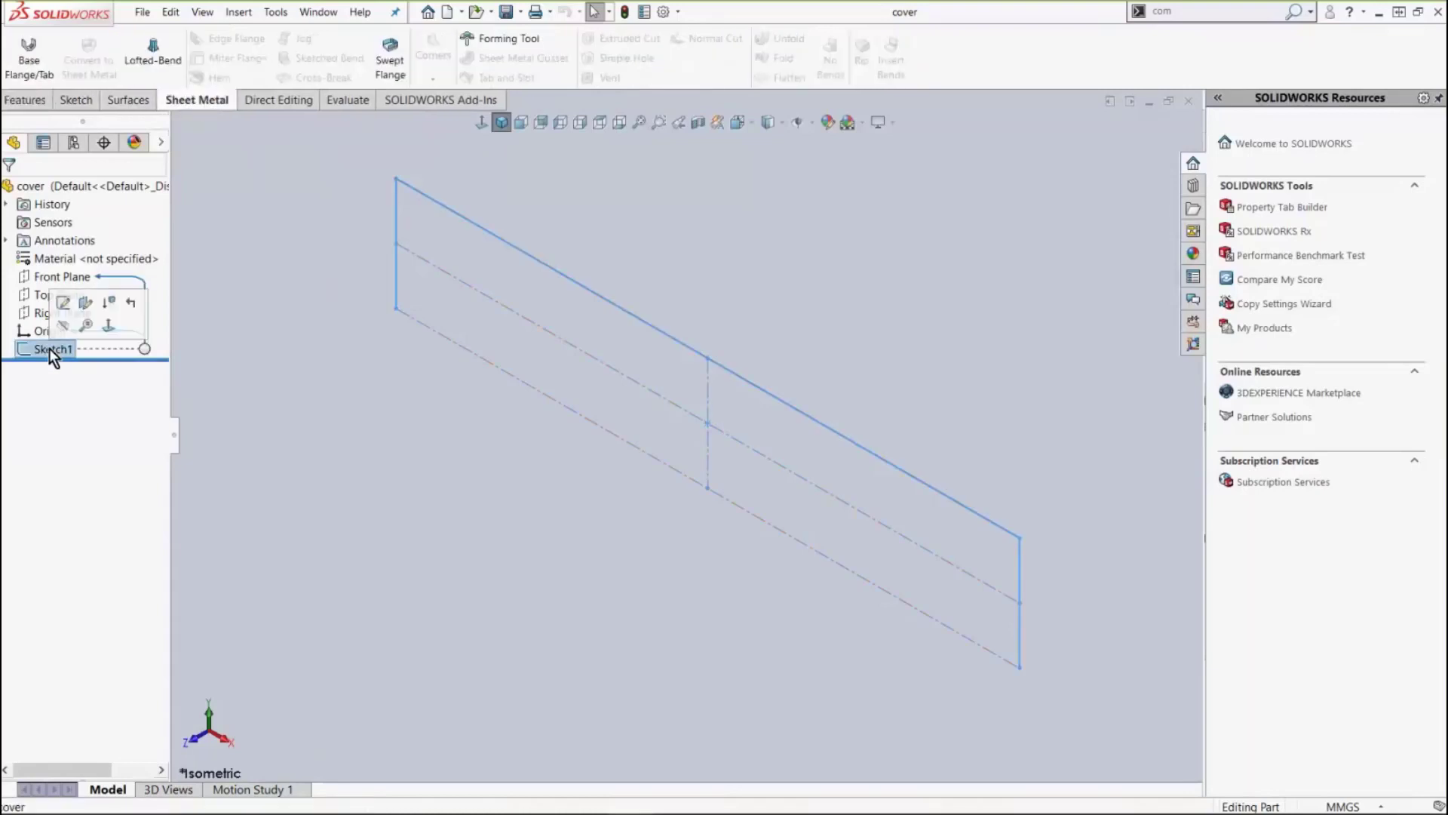
pyautogui.click(29, 57)
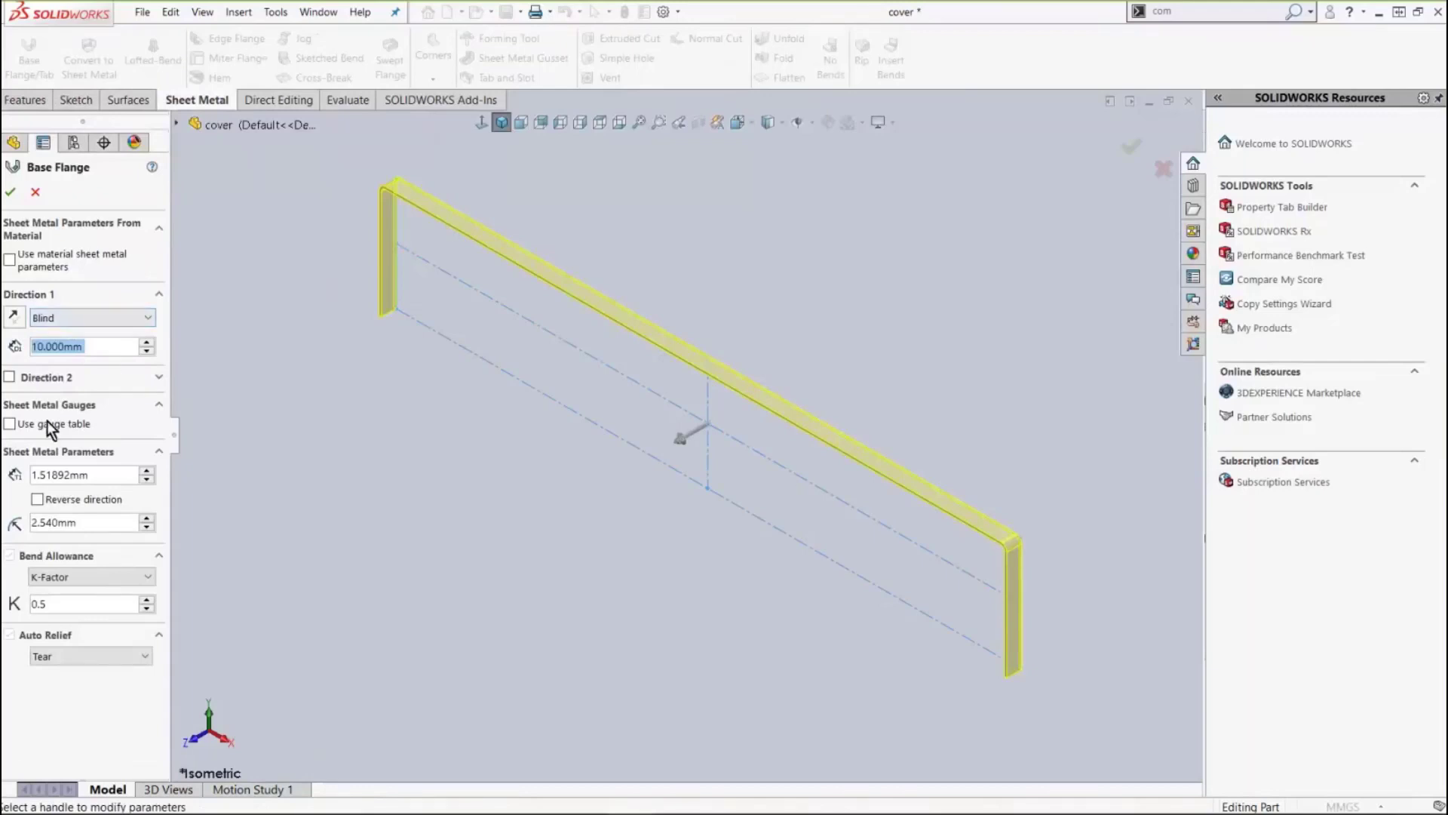
pyautogui.click(9, 425)
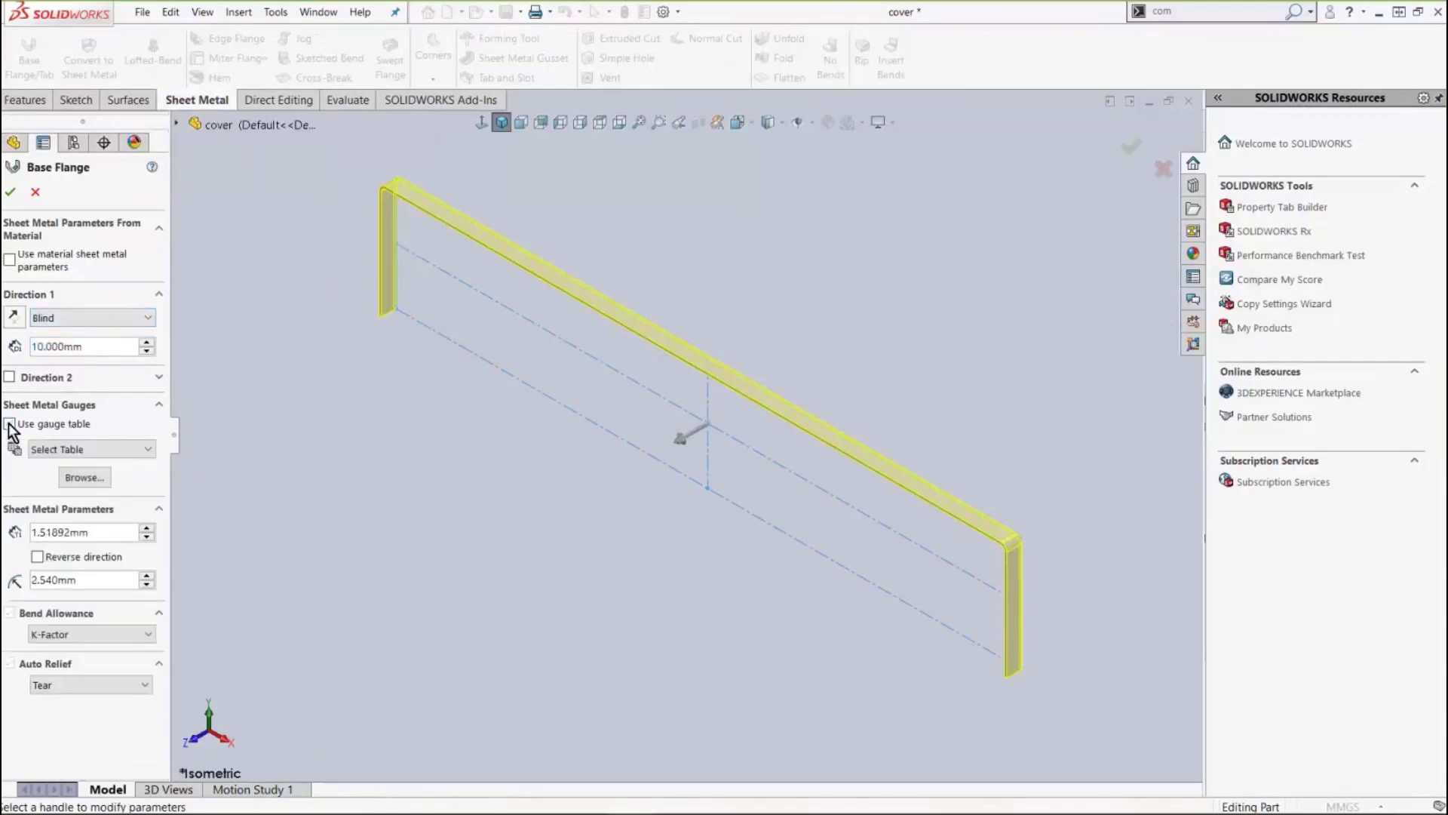
pyautogui.click(150, 450)
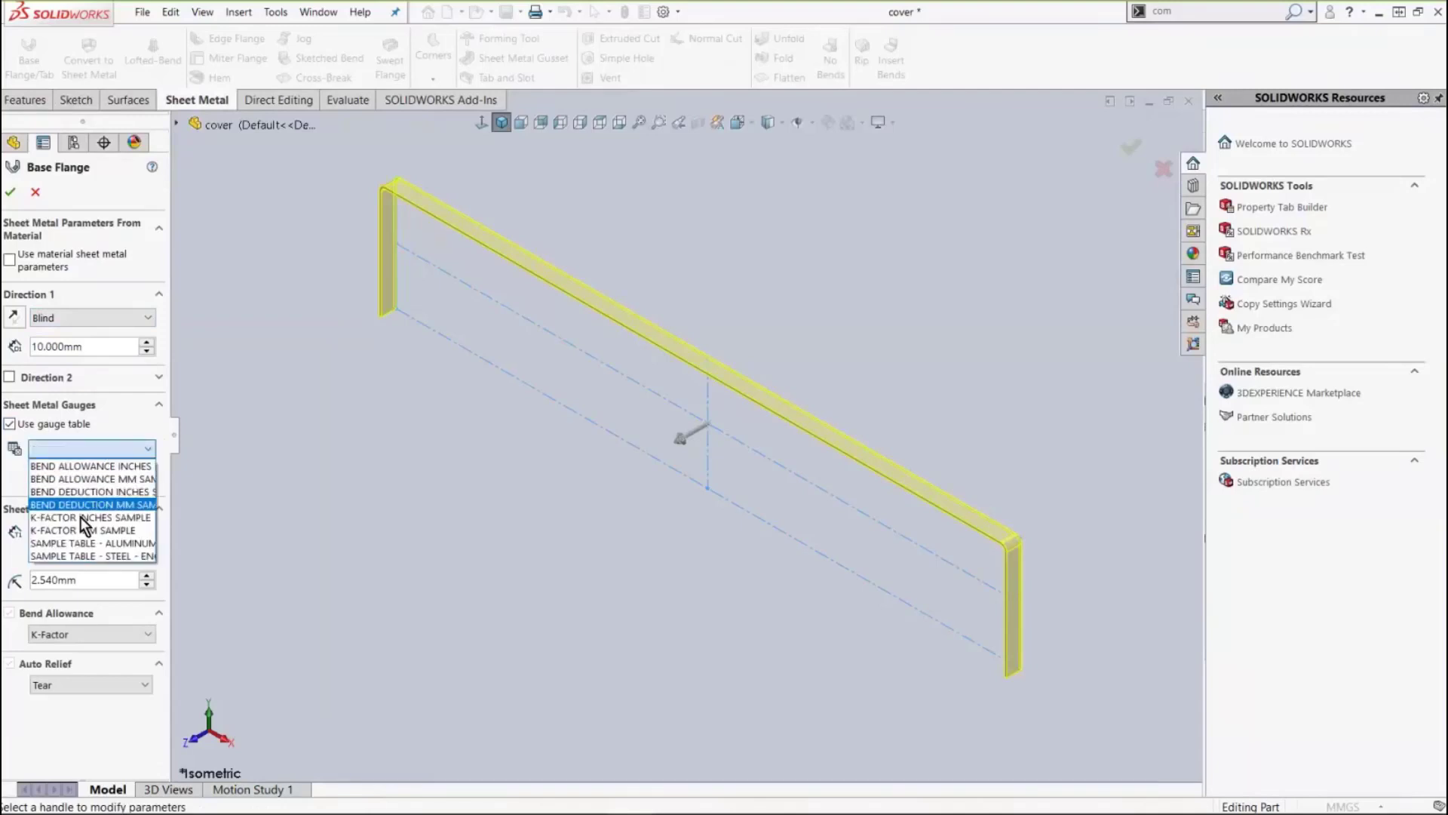
pyautogui.click(81, 556)
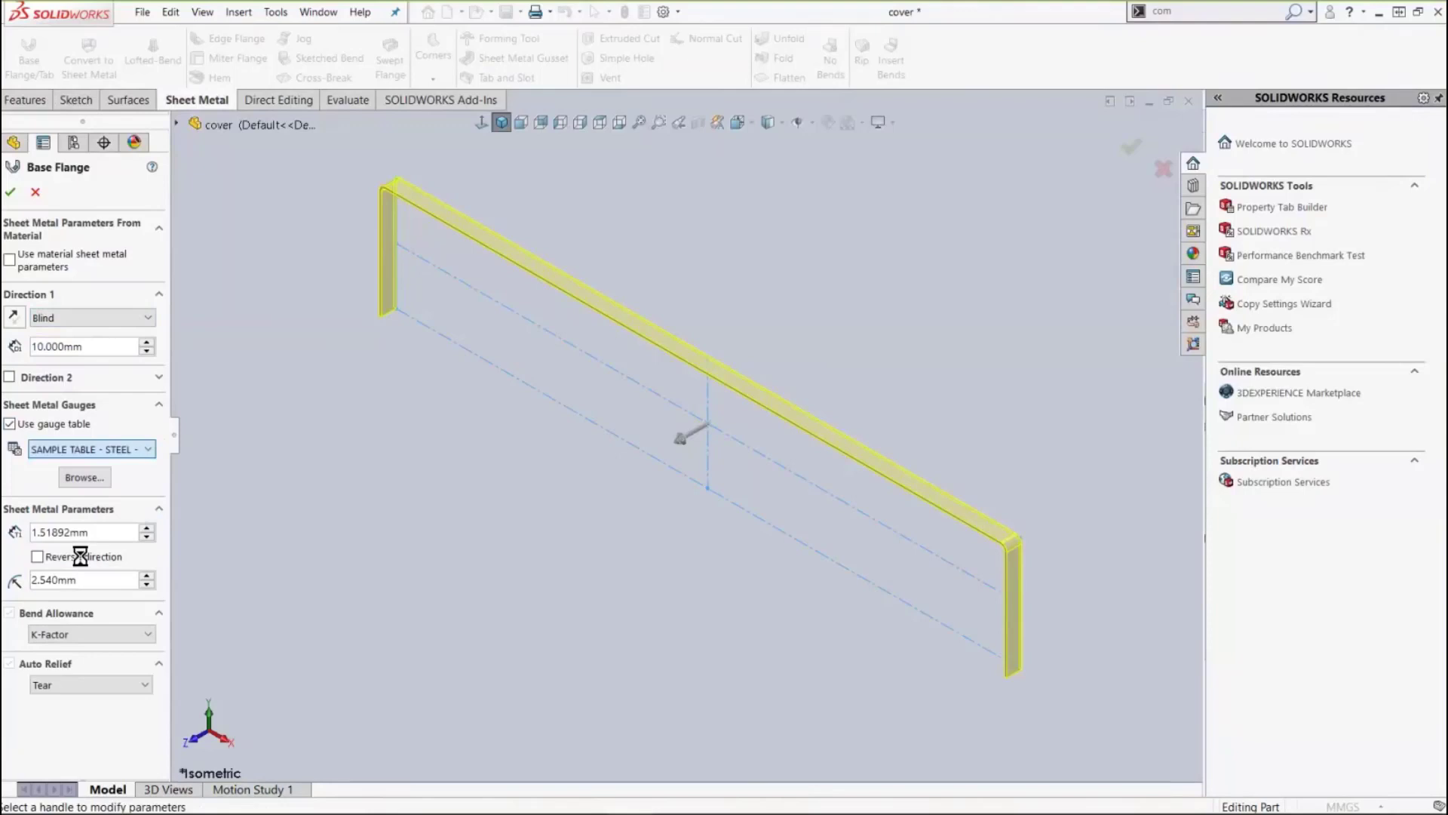
# Set the base flange's sheet metal thickness to 16 Gauge and its bend radius to 2.540 mm.
pyautogui.moveTo(183, 433); pyautogui.dragTo(252, 433)
pyautogui.click(210, 533)
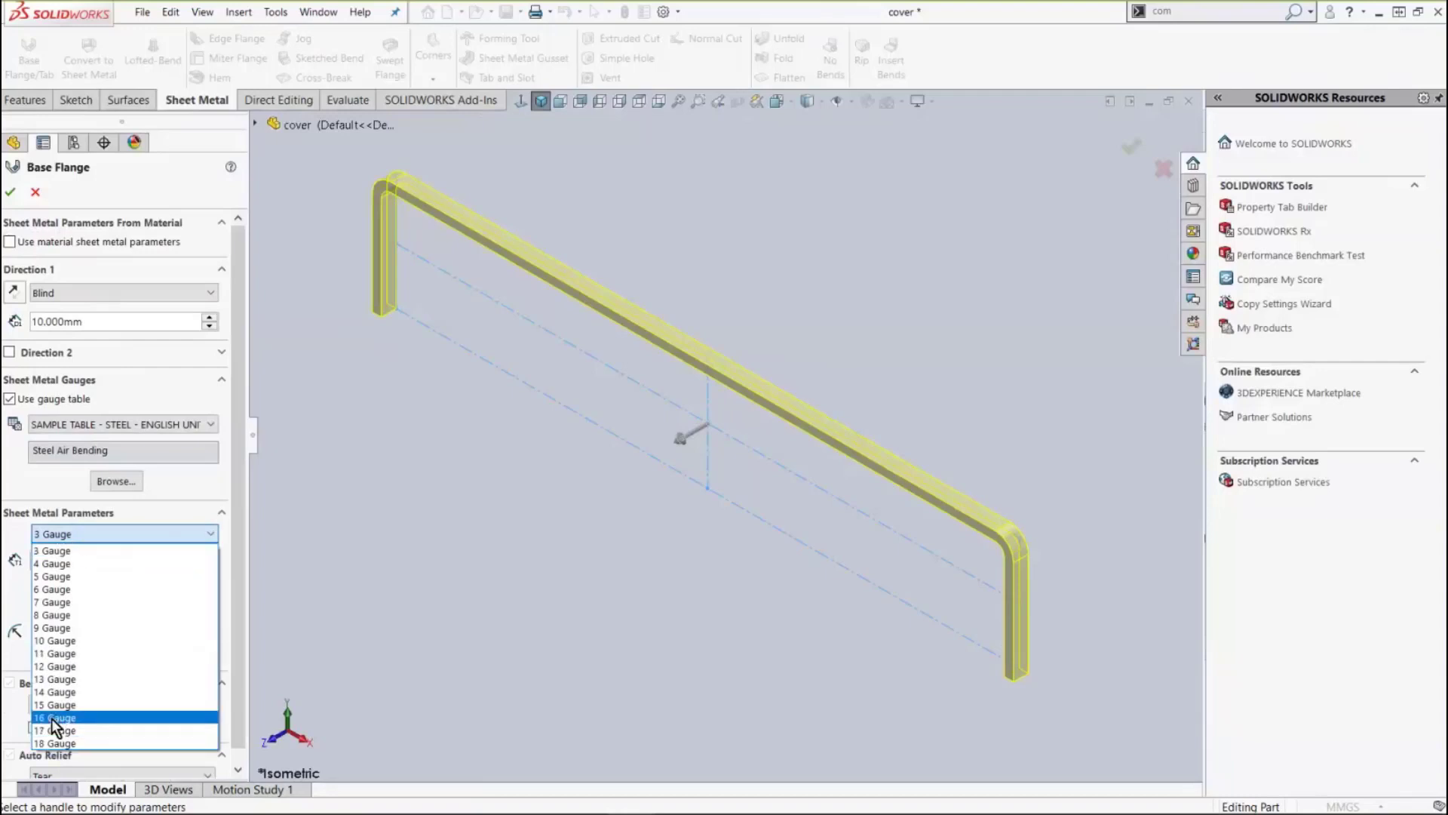
pyautogui.click(51, 718)
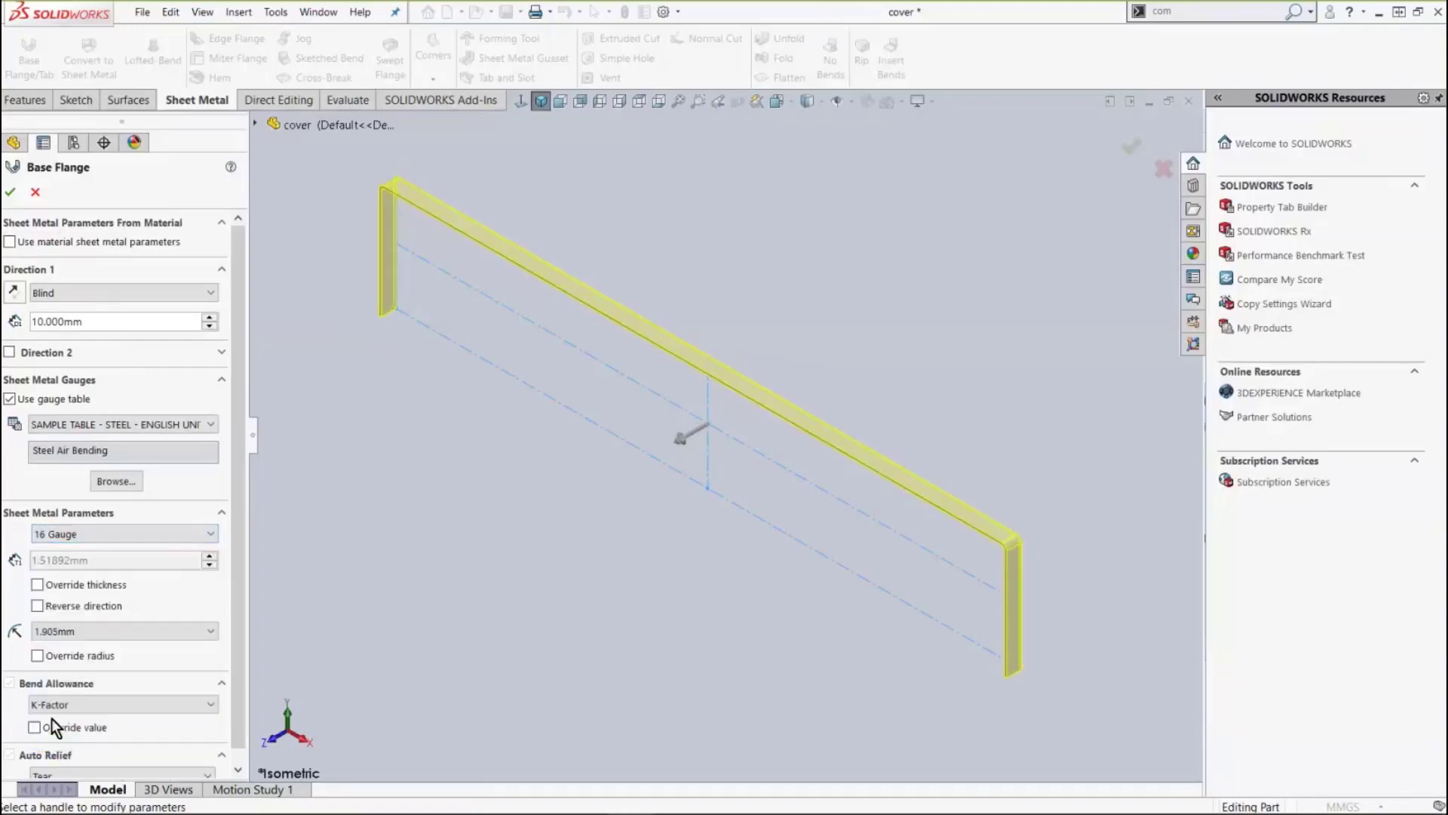
pyautogui.click(75, 632)
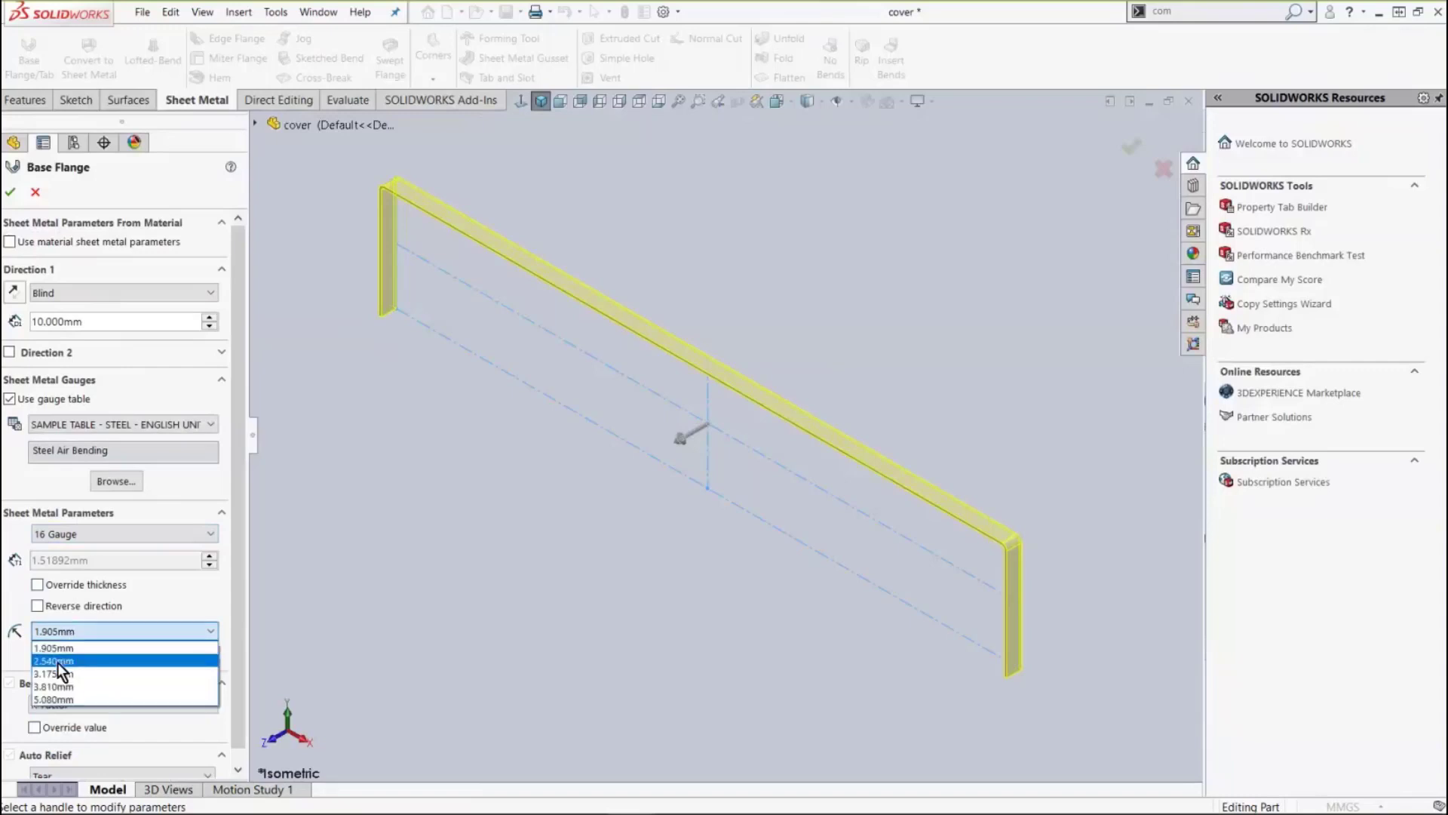
pyautogui.click(57, 660)
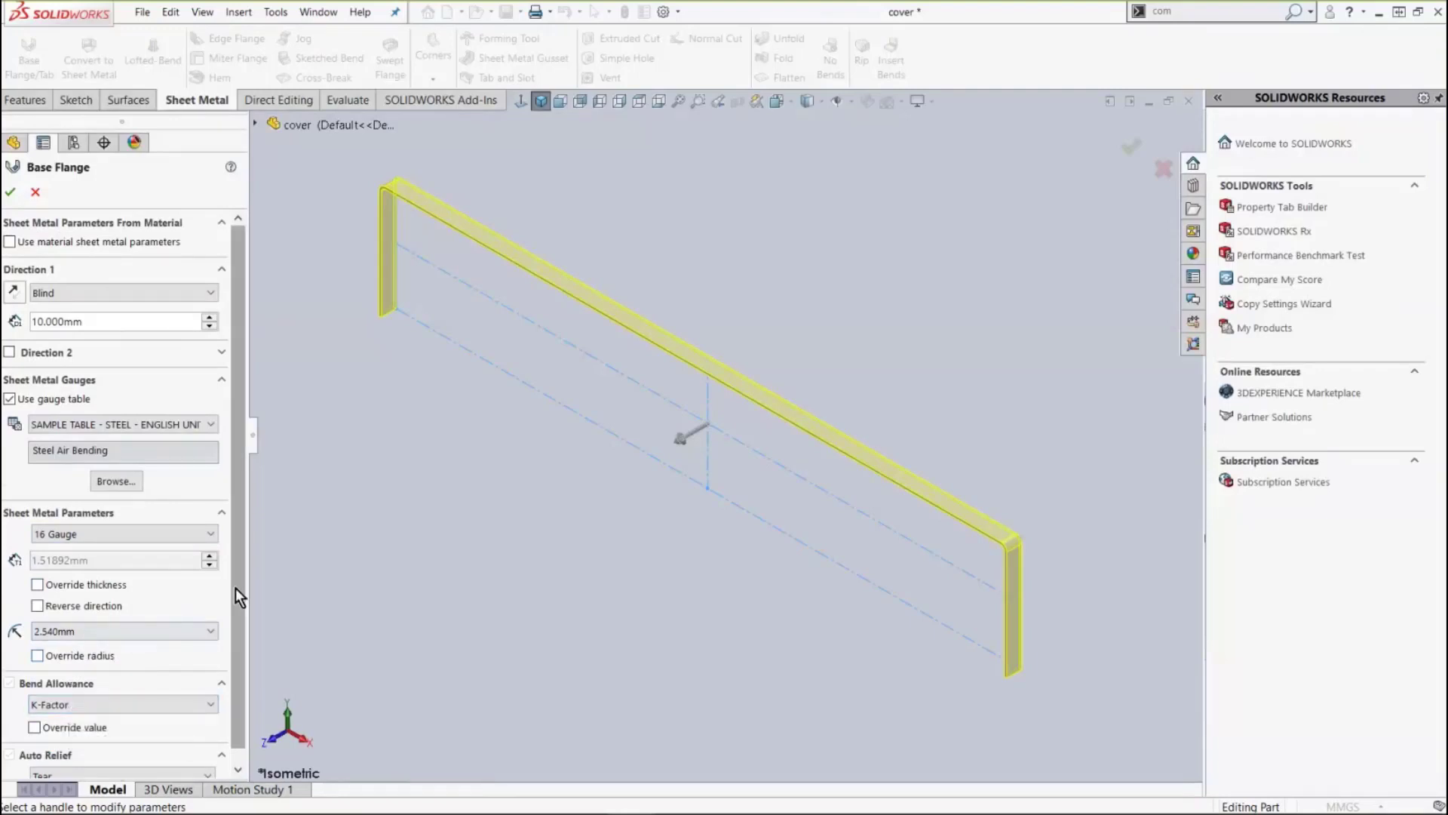
# Review the bend allowance types, keeping K-Factor, and choose Tear as the auto relief type for the base flange.
pyautogui.scroll(-1, 236, 587)
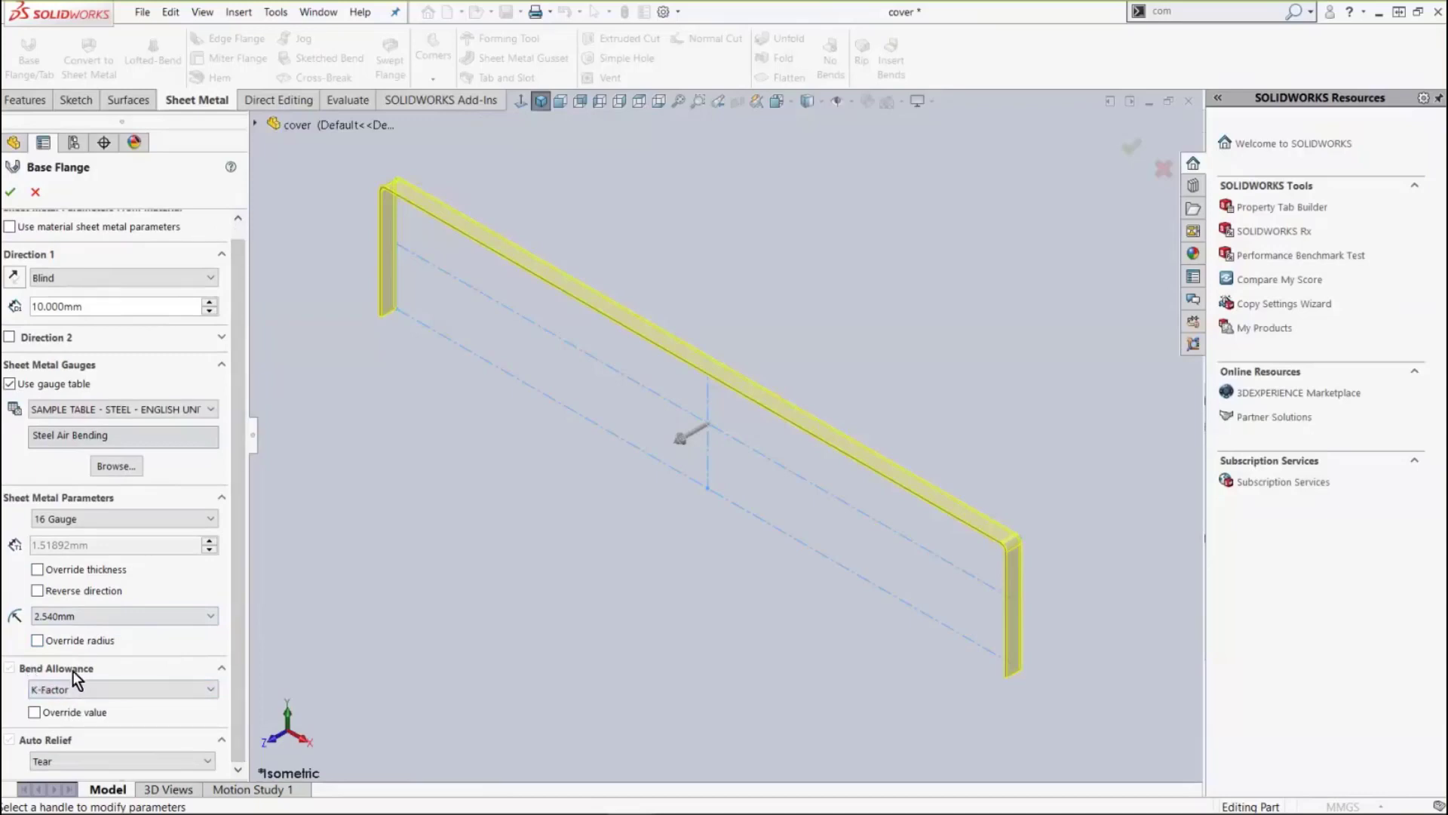
pyautogui.click(177, 690)
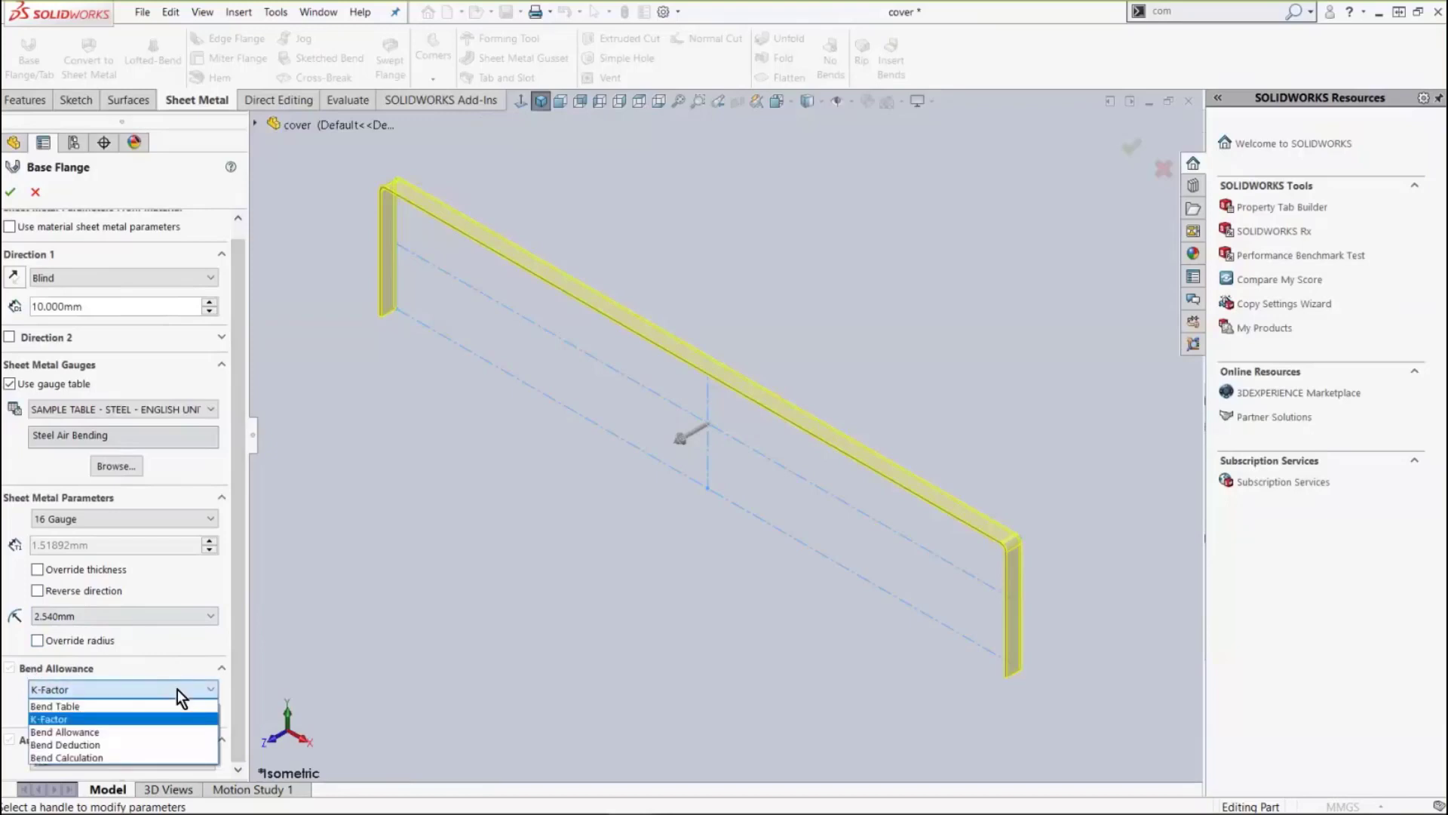
pyautogui.click(243, 688)
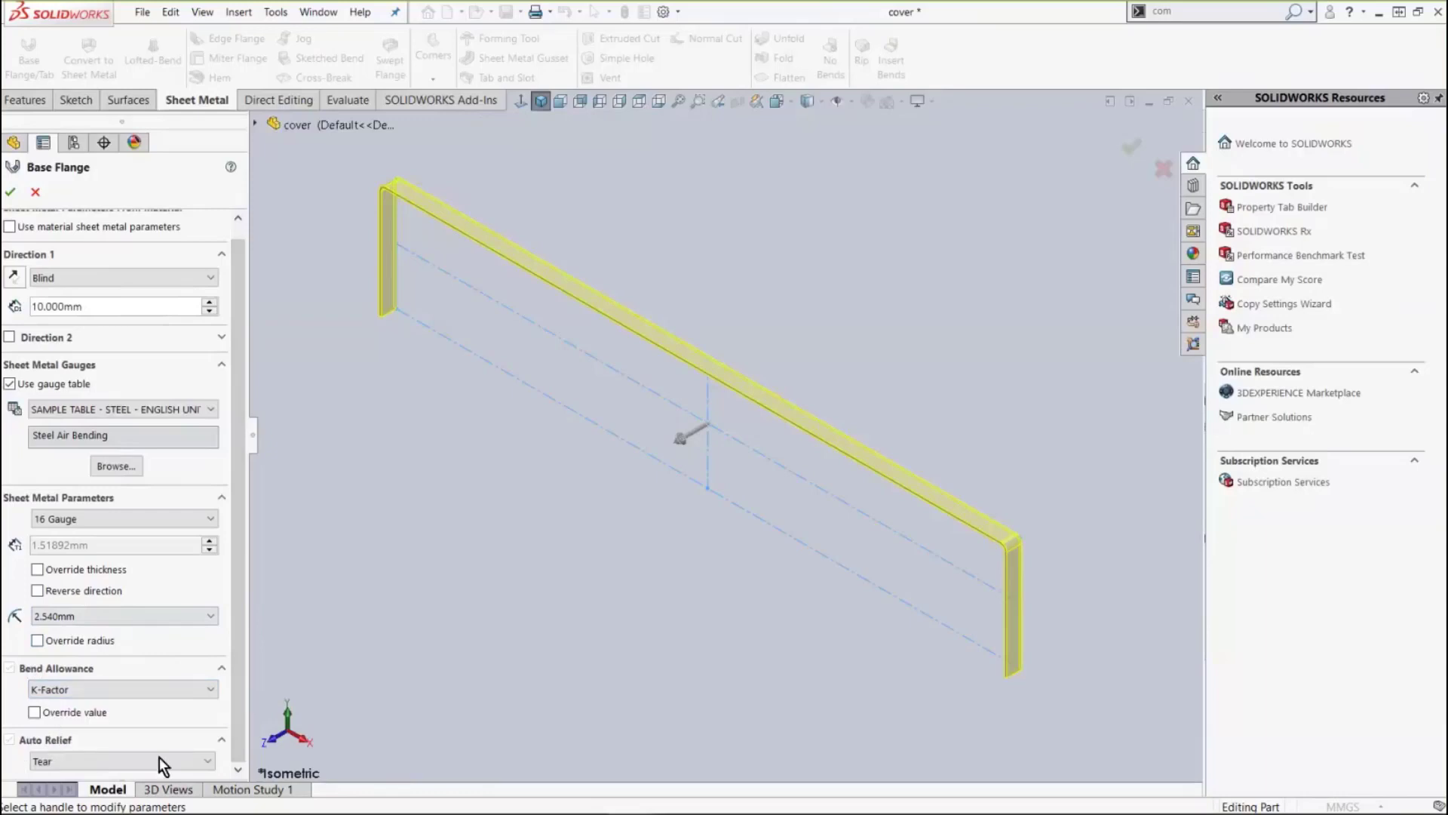
pyautogui.click(205, 760)
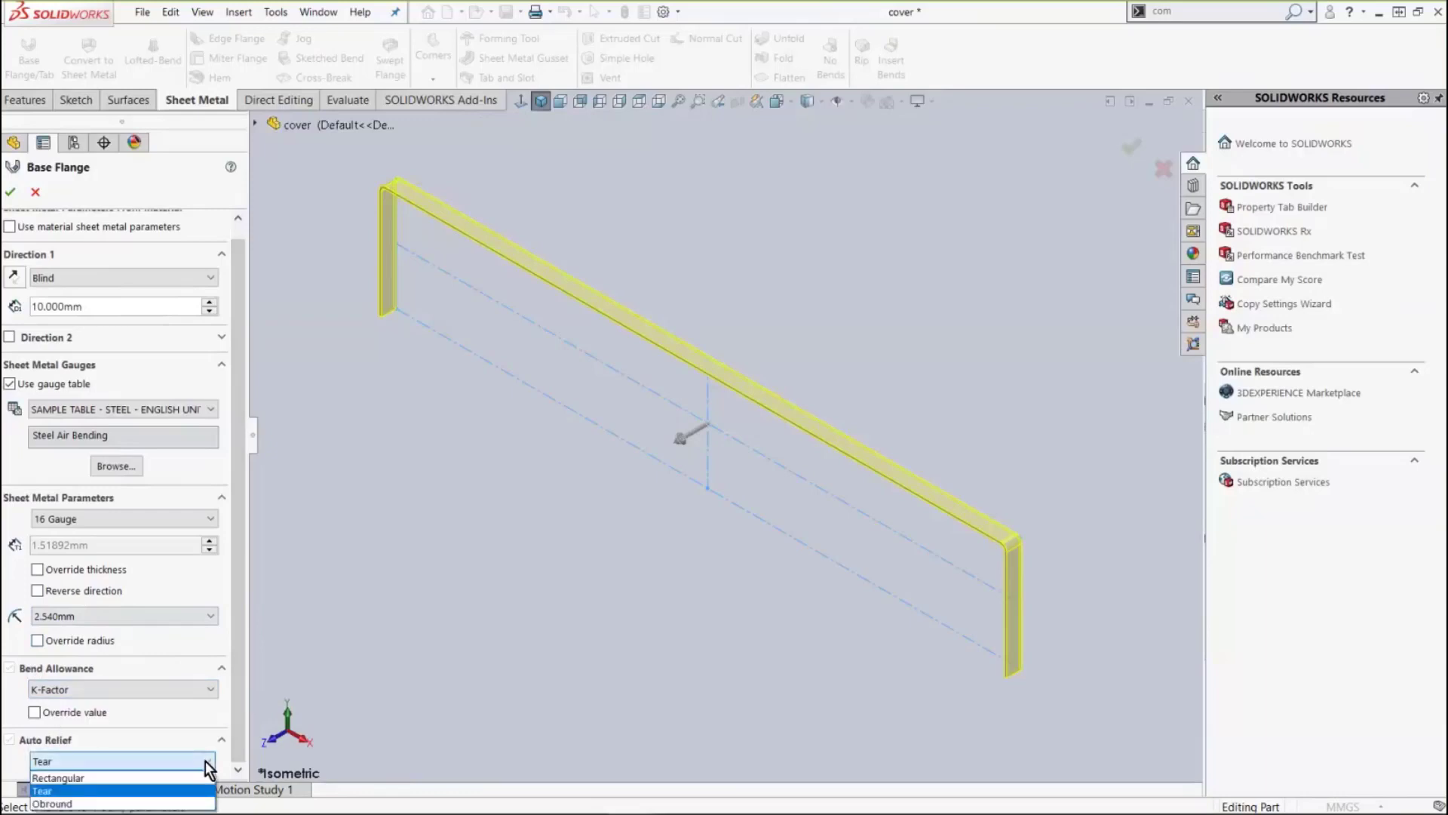
pyautogui.click(47, 791)
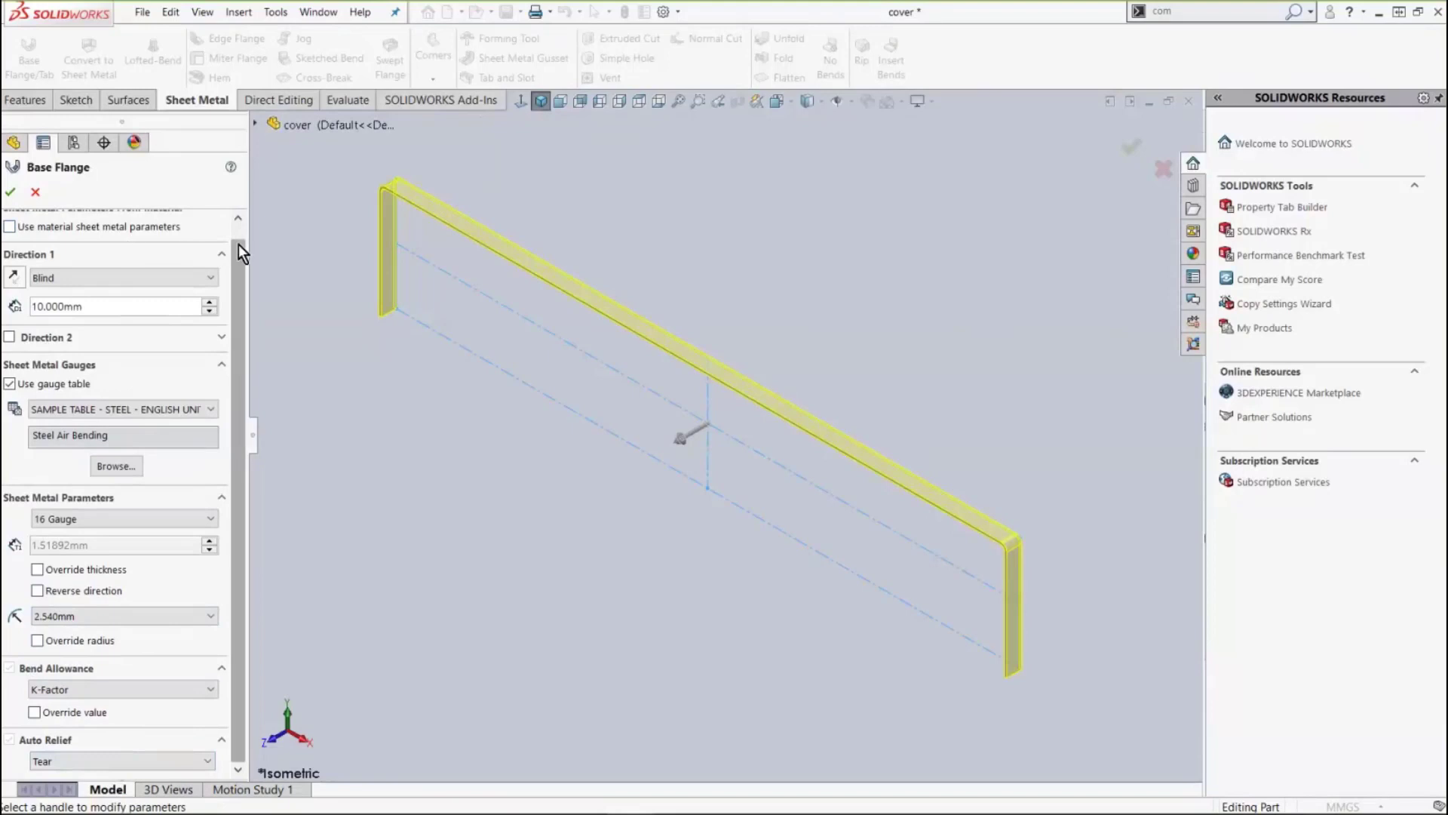
# Inspect the bend corner from the front and reverse the thickness direction so the material lies inside the sketch profile.
pyautogui.scroll(1, 238, 238)
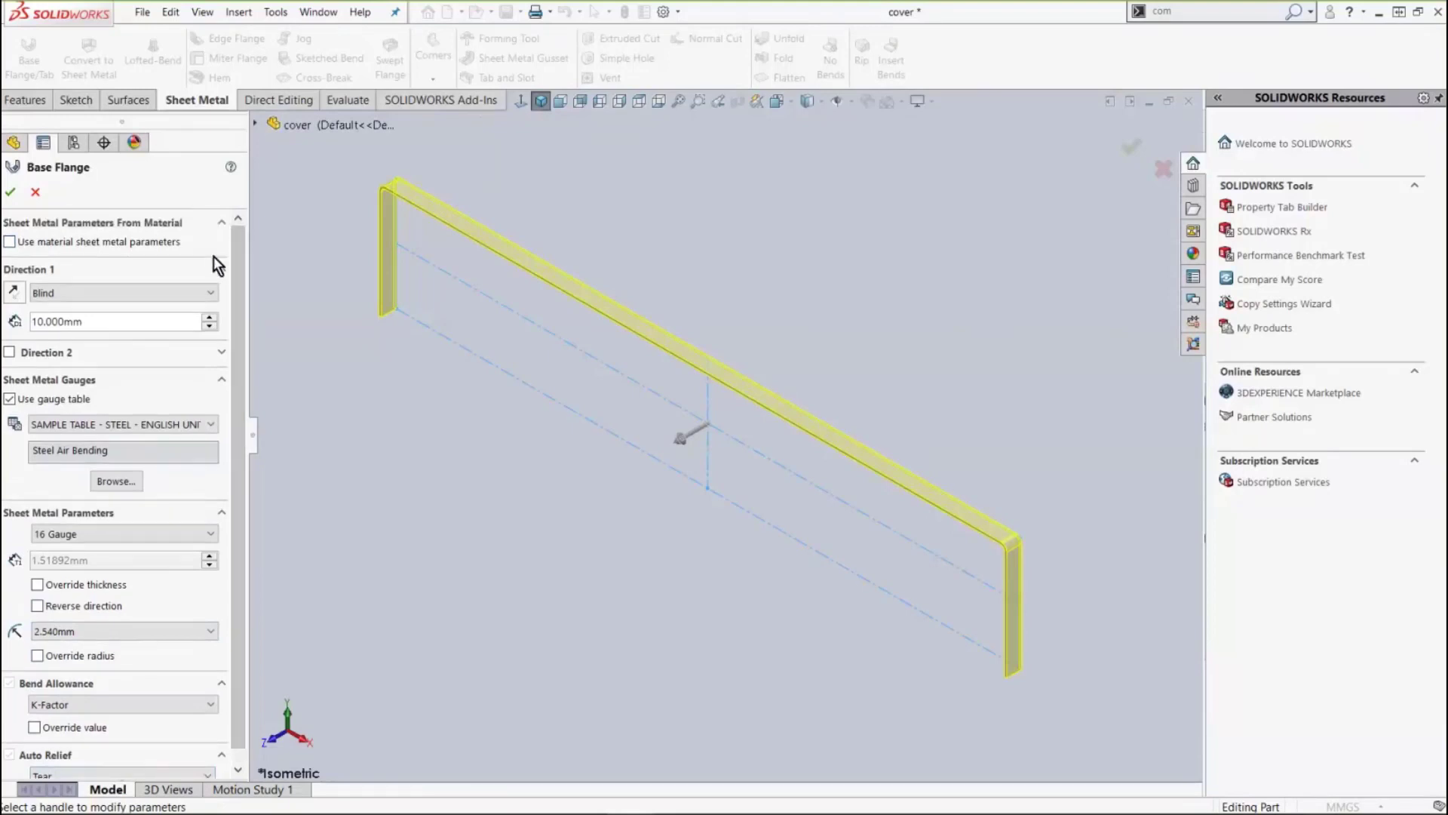
pyautogui.click(560, 101)
pyautogui.scroll(-3, 392, 381)
pyautogui.scroll(-5, 477, 384)
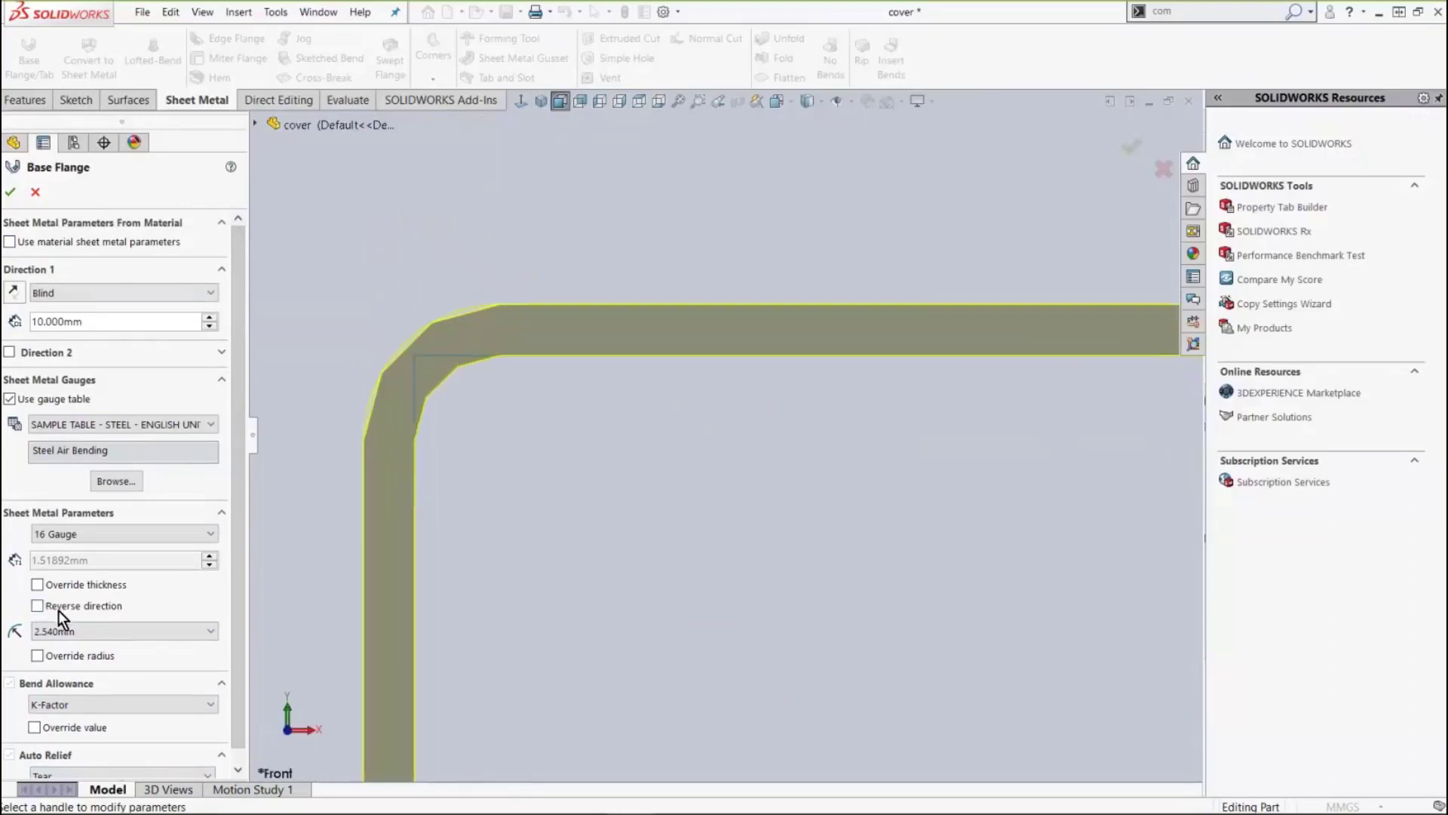
pyautogui.click(38, 606)
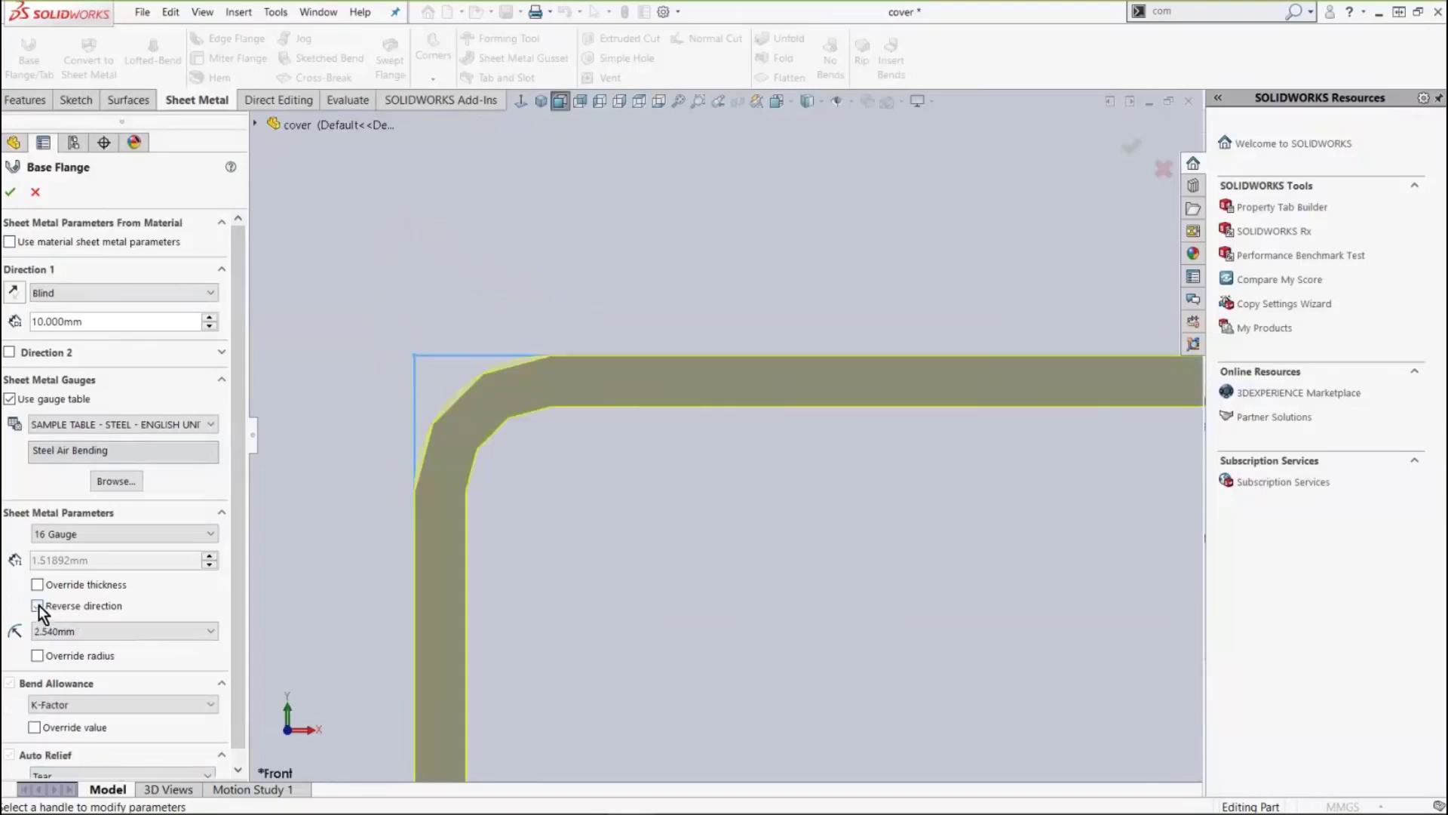
pyautogui.click(38, 606)
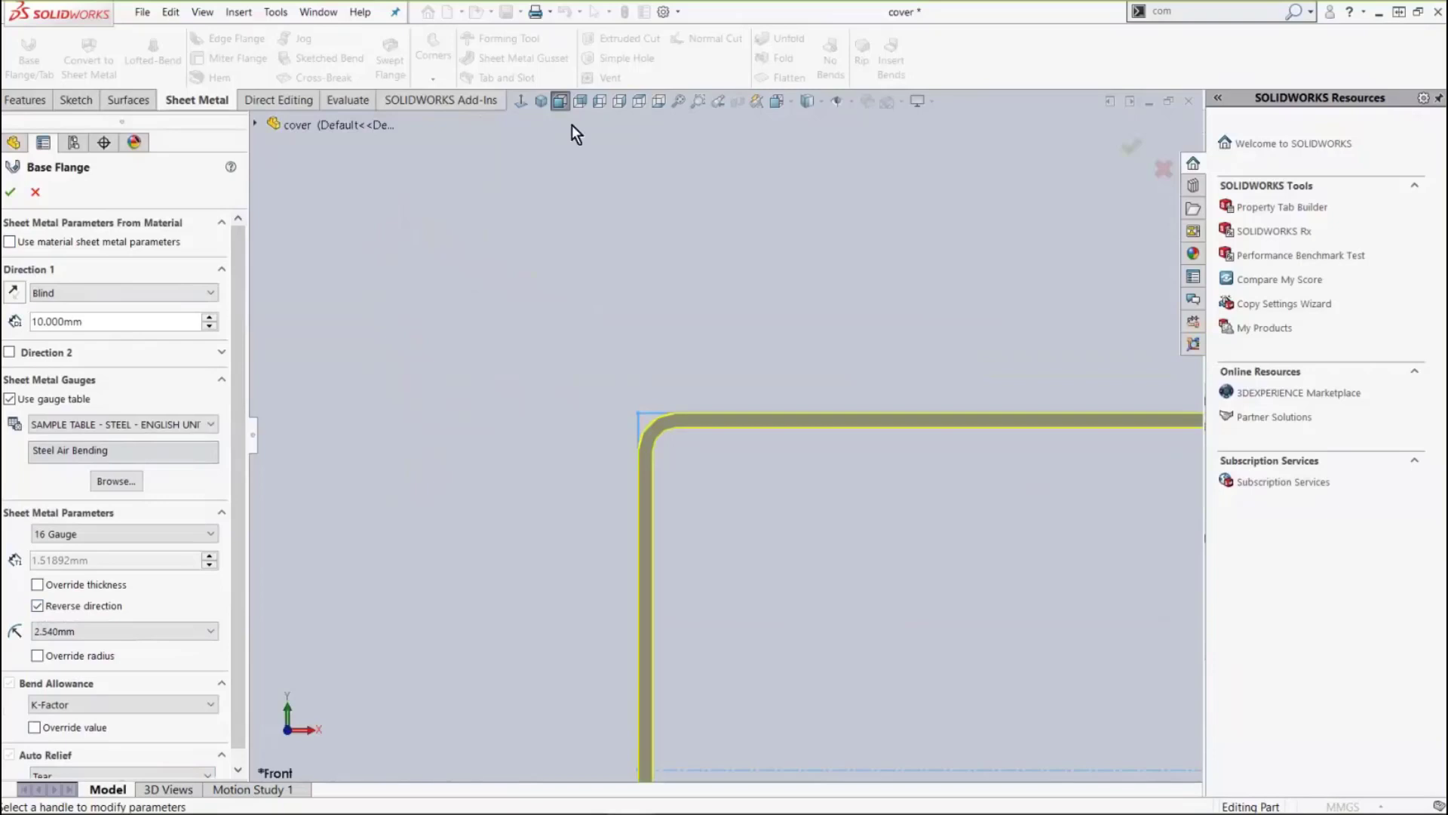
# Set the base flange depth to 240 mm with a Mid Plane end condition and create the flange.
pyautogui.click(542, 105)
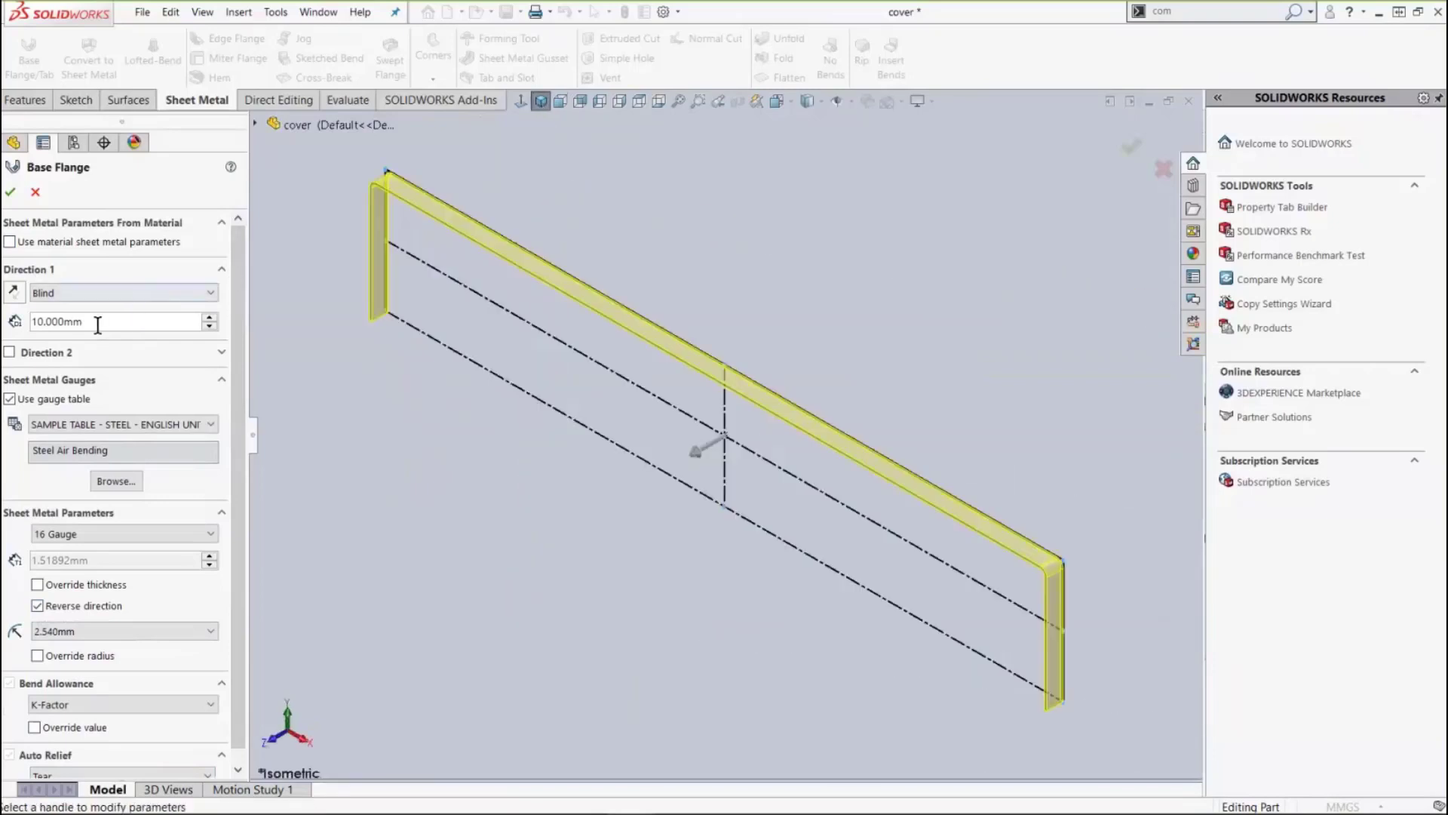
pyautogui.moveTo(97, 324); pyautogui.dragTo(6, 330)
pyautogui.write('240')
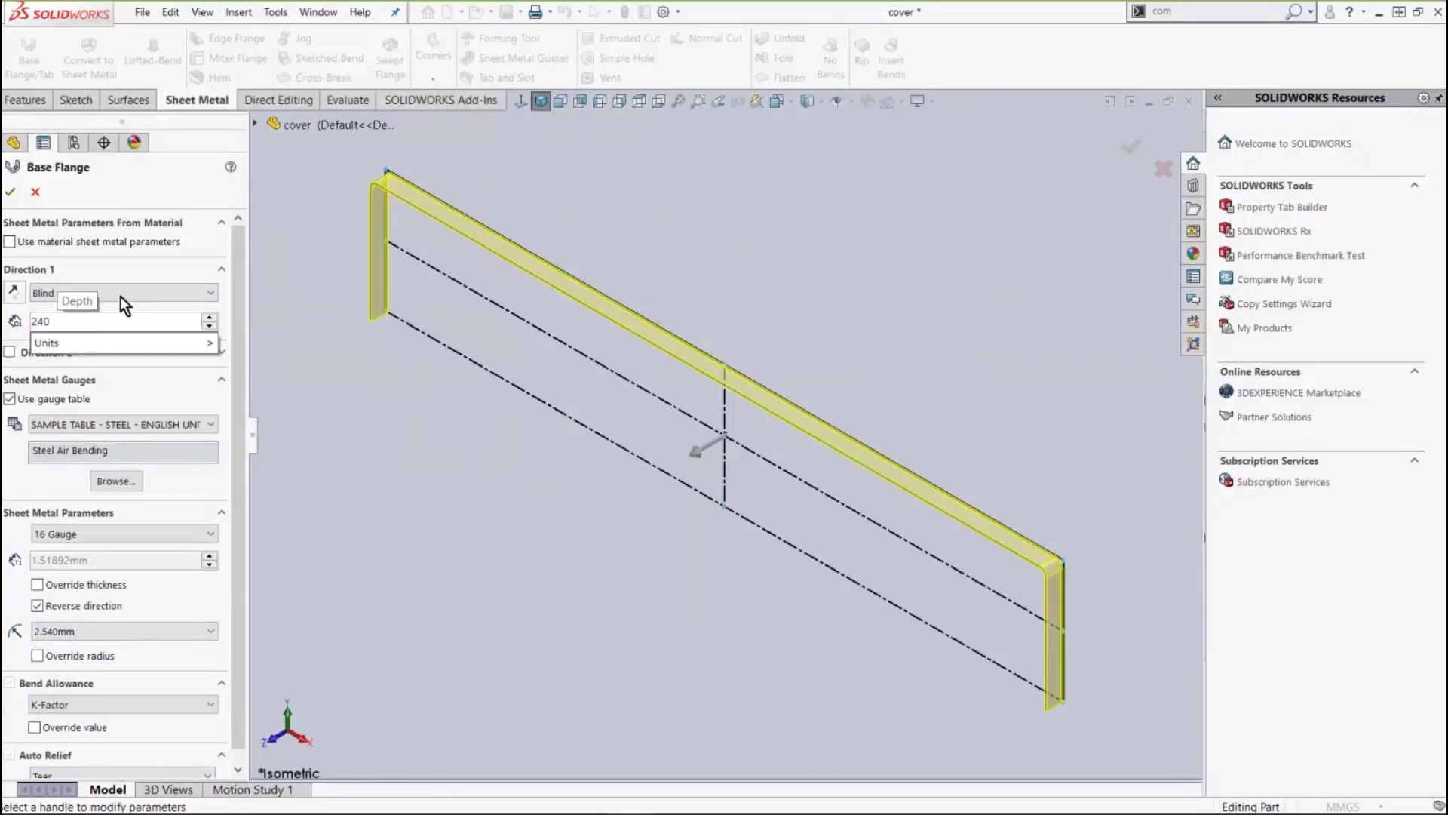
pyautogui.press('Return')
pyautogui.click(81, 292)
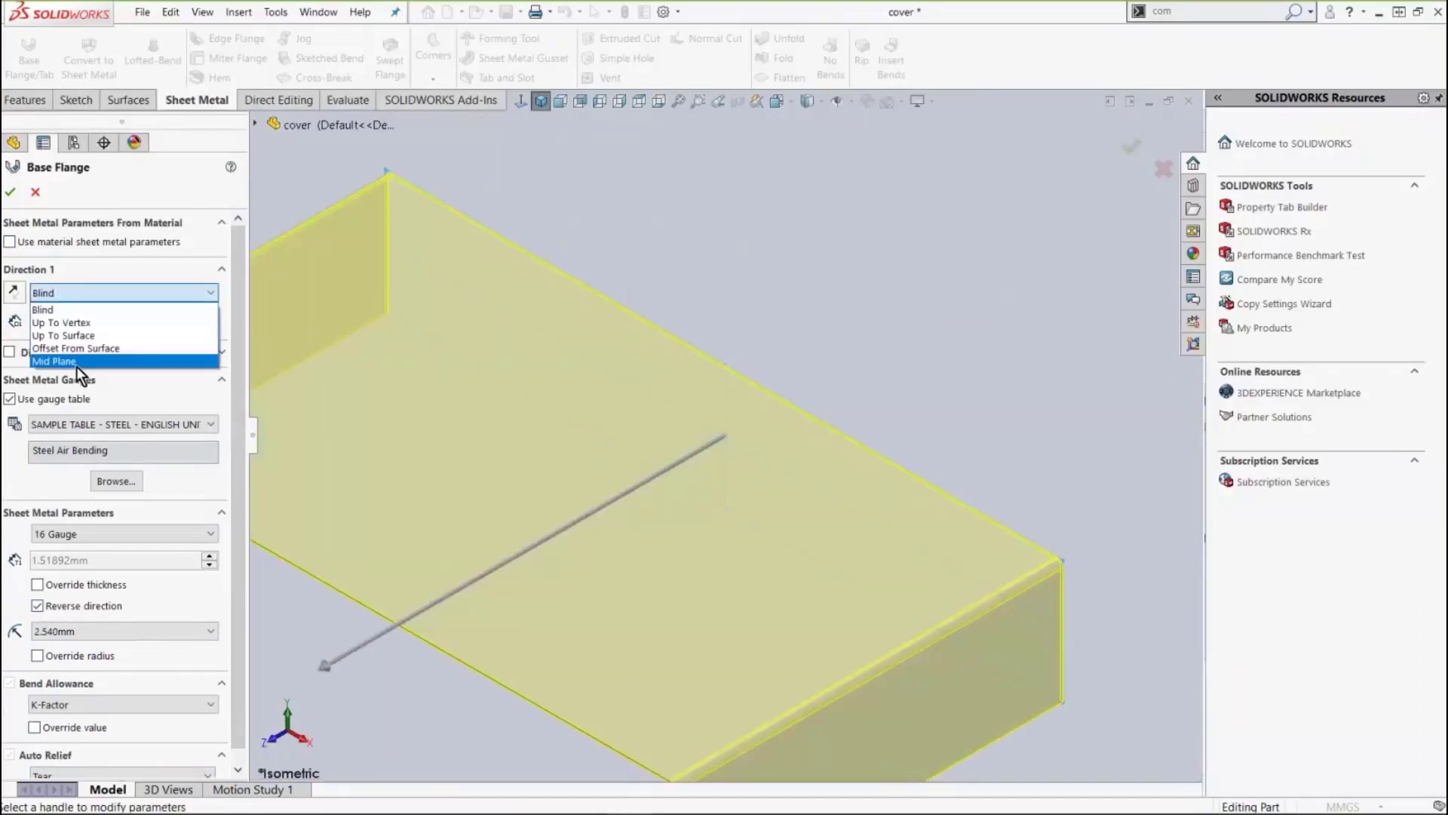
pyautogui.click(62, 362)
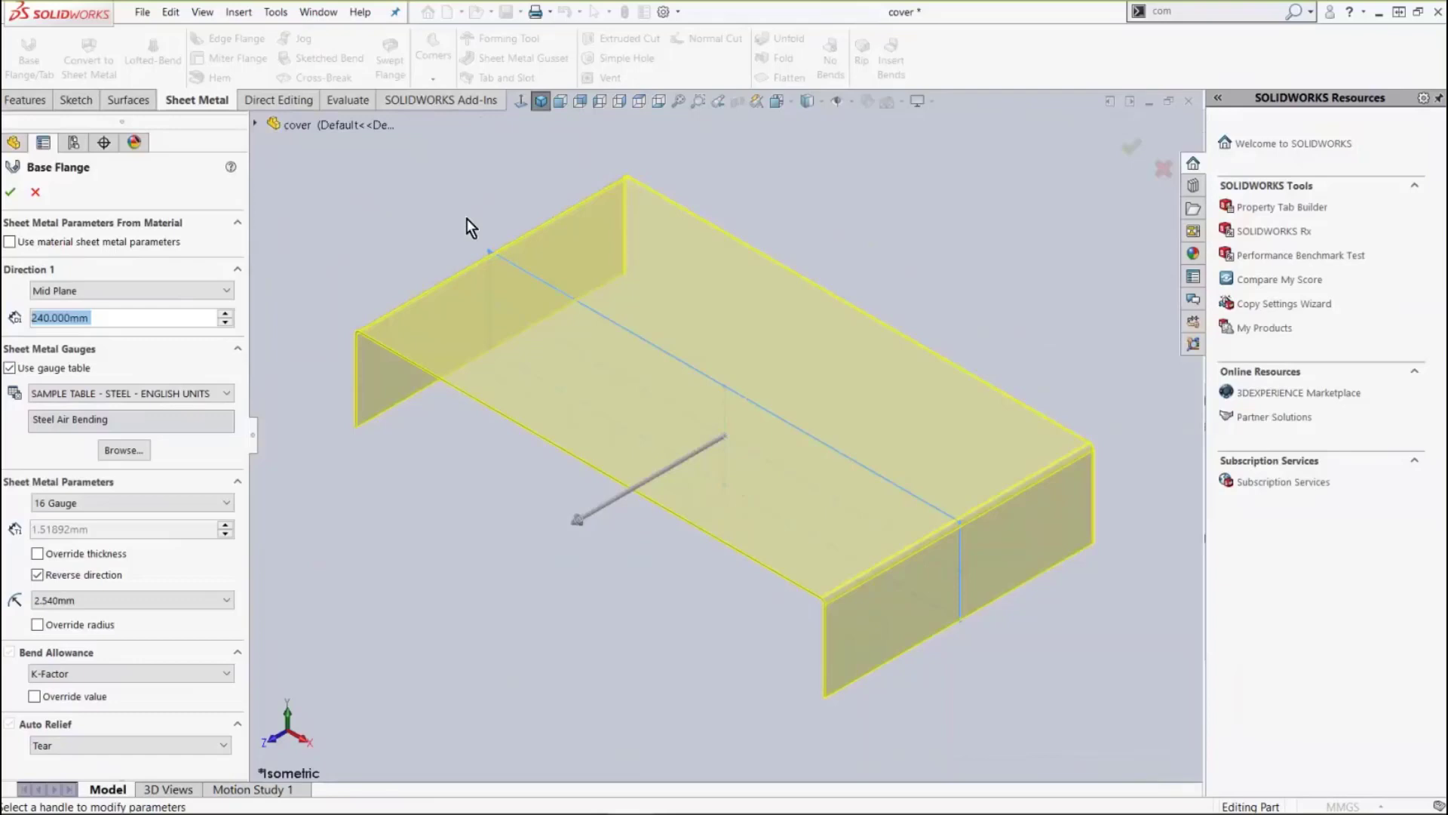
pyautogui.click(12, 194)
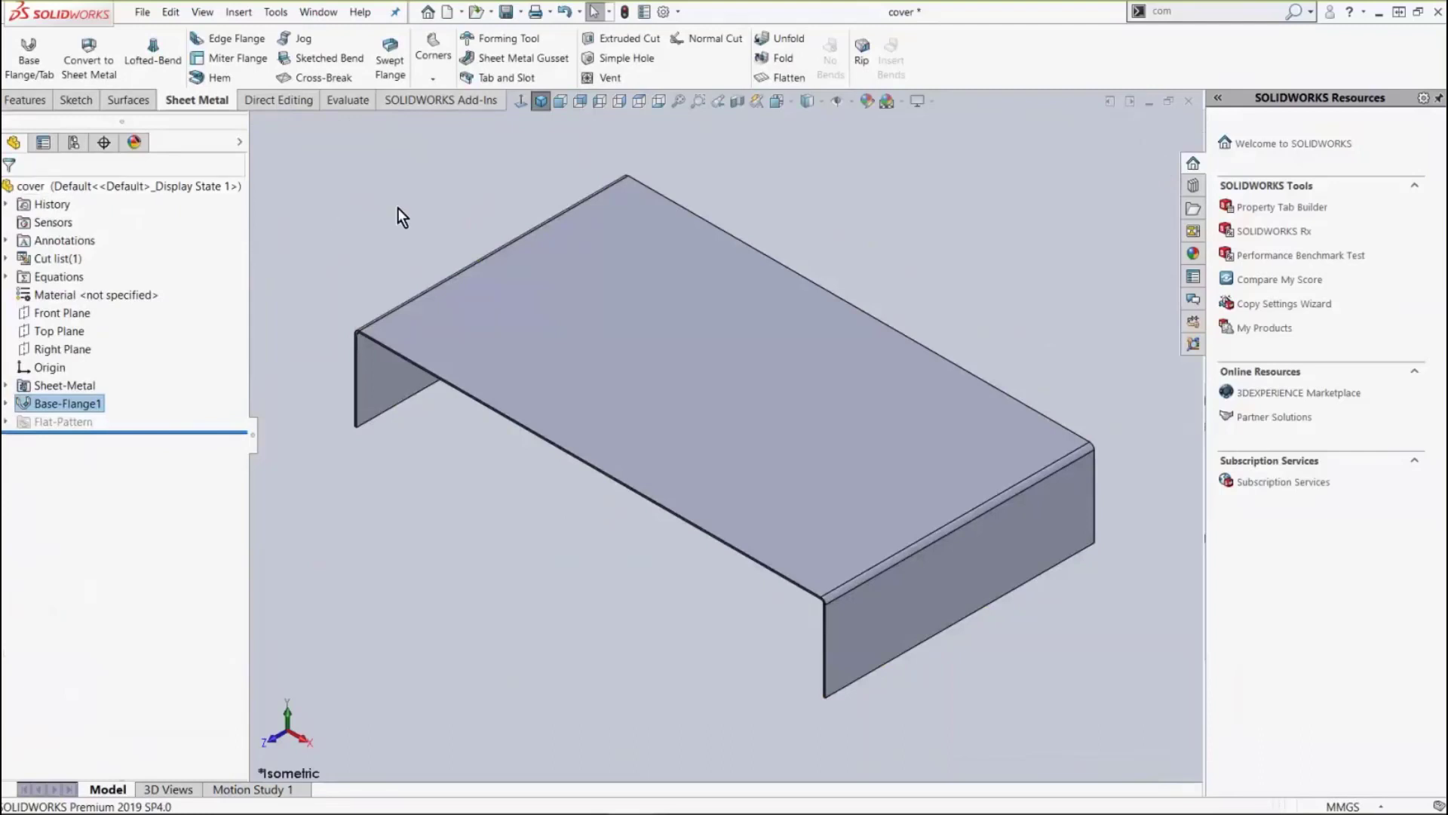
# Expand the Sheet-Metal and Flat-Pattern folders and open the Sheet-Metal1 feature to examine its bend parameters.
pyautogui.moveTo(42, 386)
pyautogui.click(6, 384)
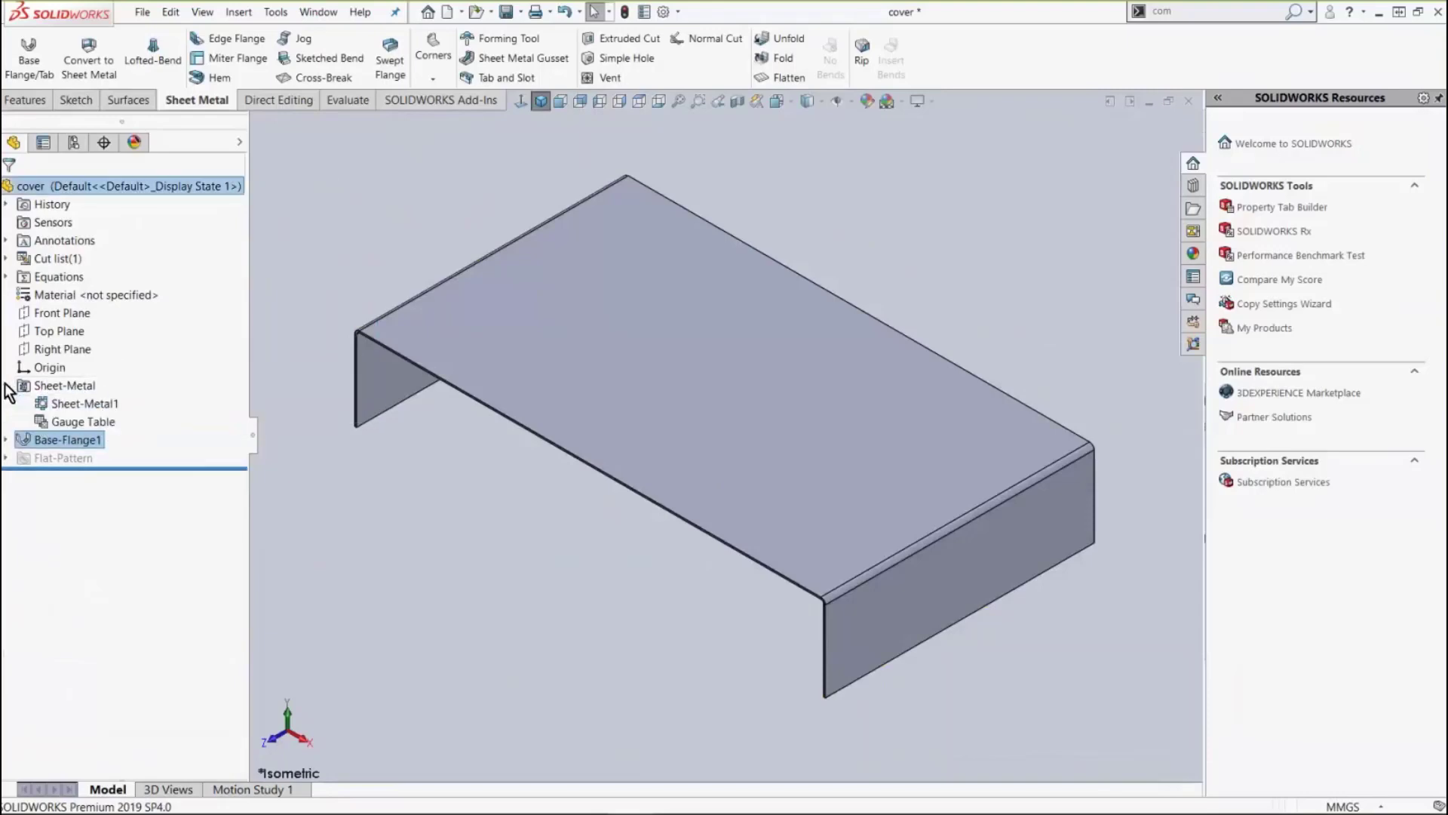
pyautogui.click(6, 458)
pyautogui.moveTo(34, 387)
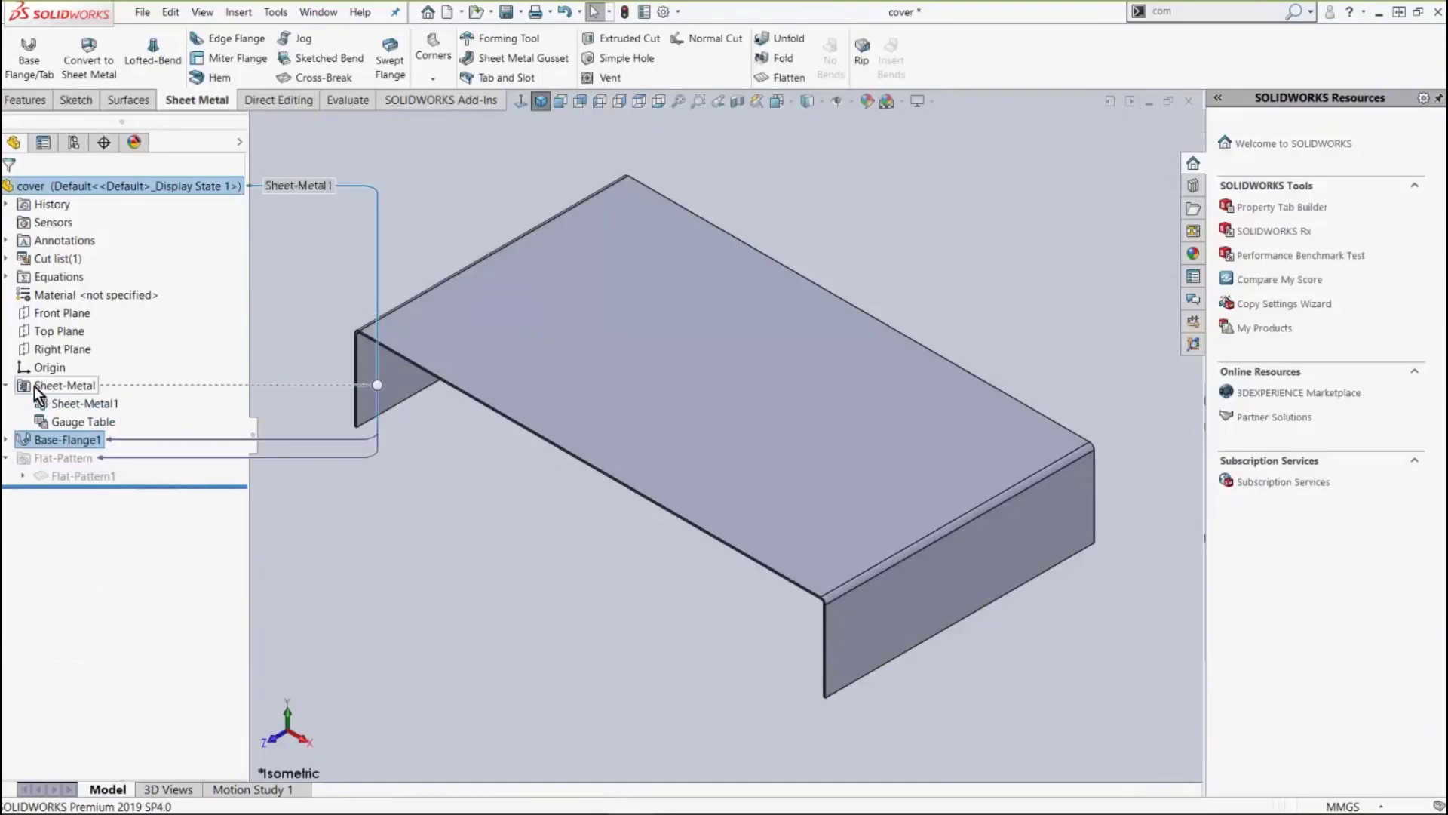
pyautogui.rightClick(73, 409)
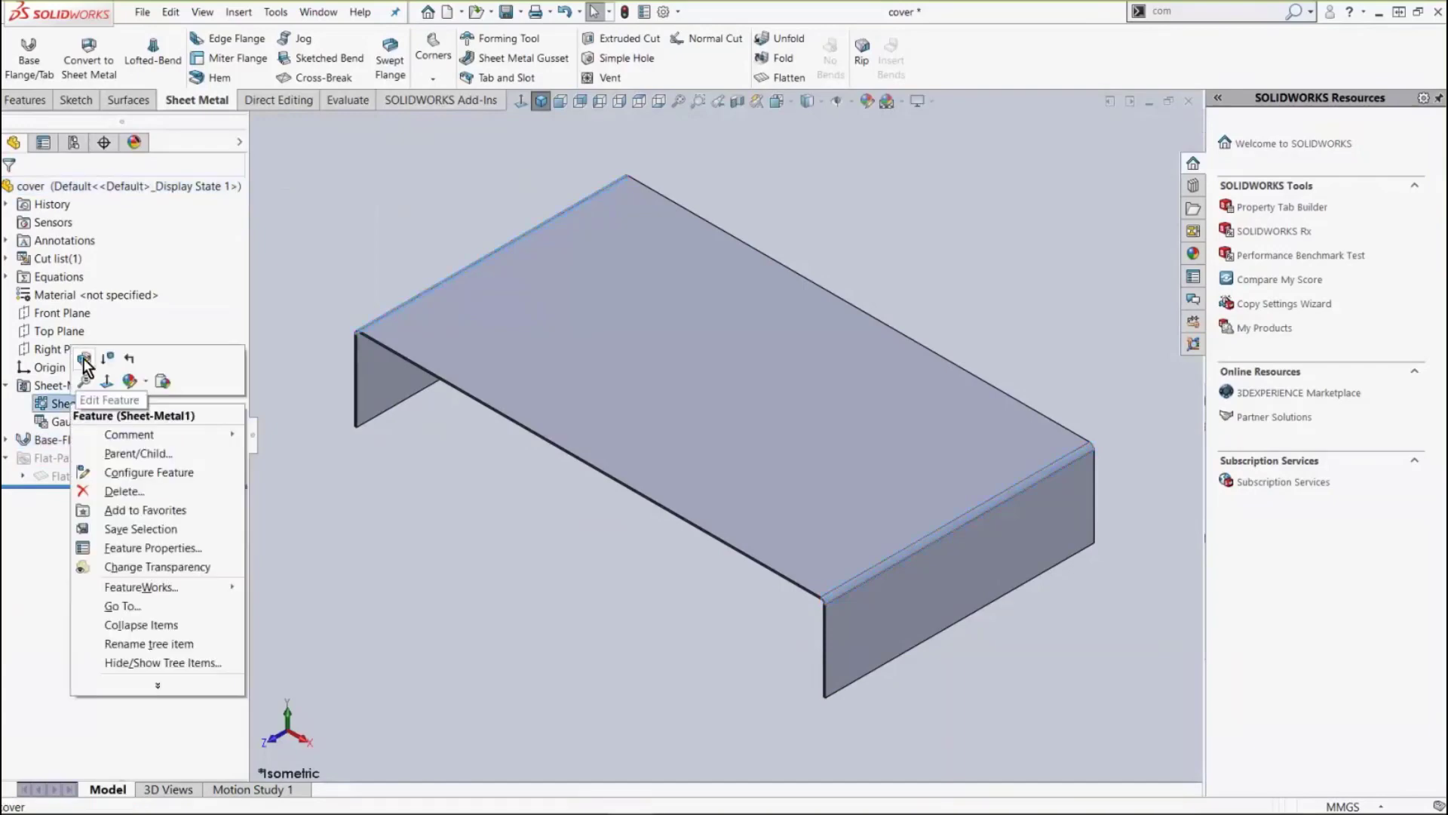
pyautogui.click(88, 365)
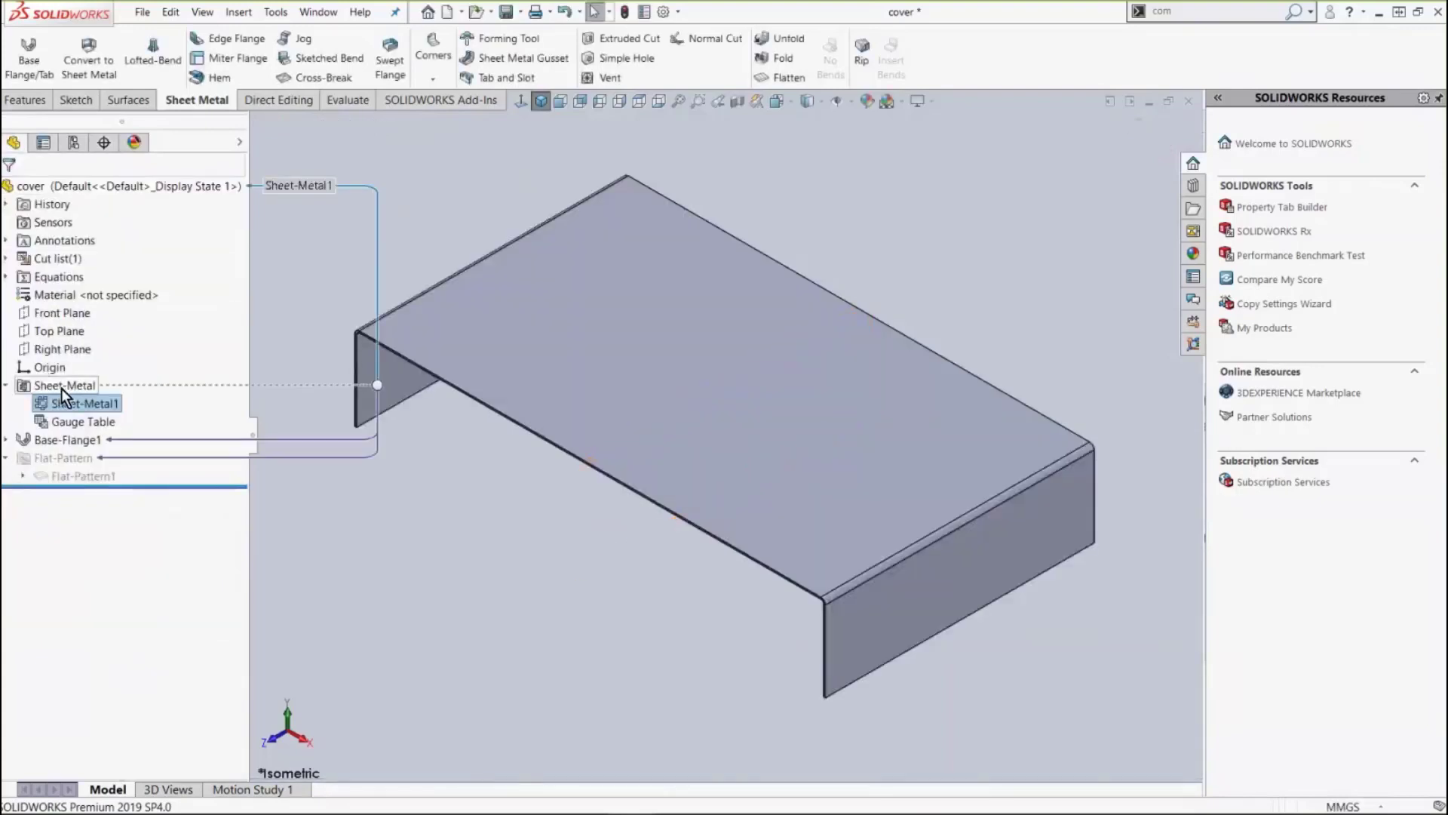
# Open the Sheet-Metal folder's definition to examine the part-level gauge, bend allowance and relief settings, and accept it.
pyautogui.rightClick(61, 388)
pyautogui.click(75, 344)
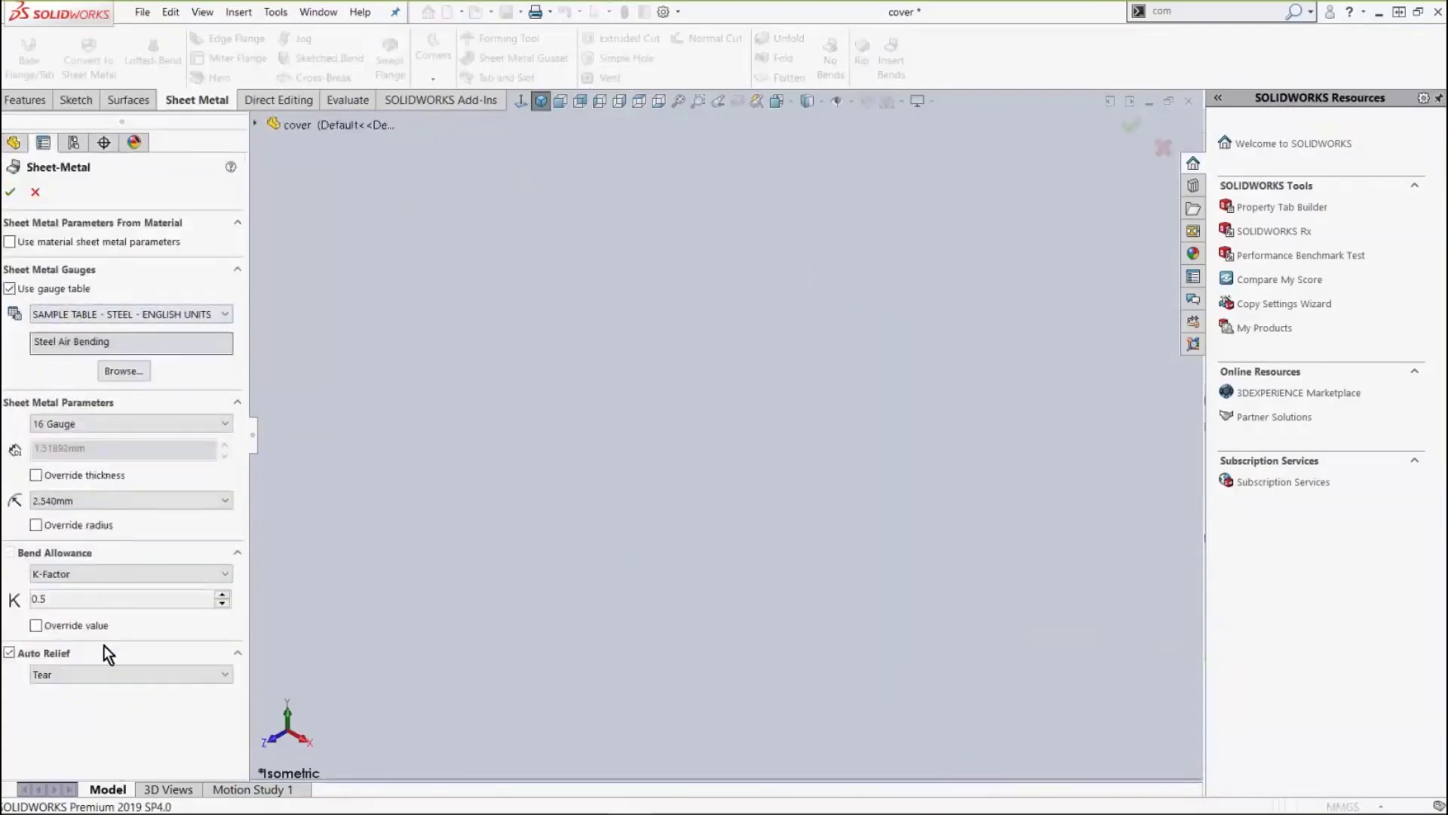
pyautogui.click(10, 191)
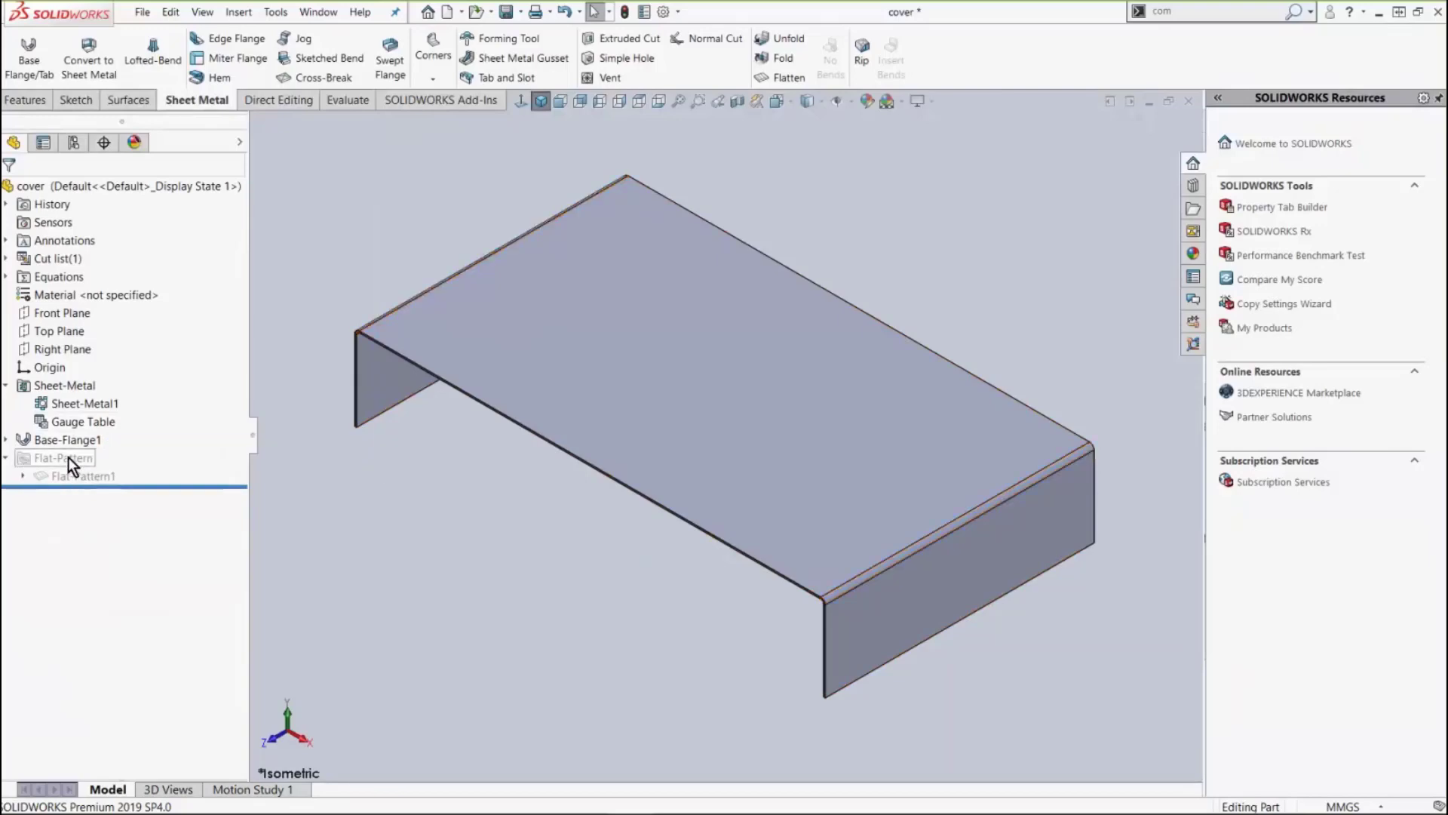
# Examine the bend lines, bounding box and flattened bends inside Flat-Pattern1, and collapse it again.
pyautogui.click(26, 477)
pyautogui.click(98, 492)
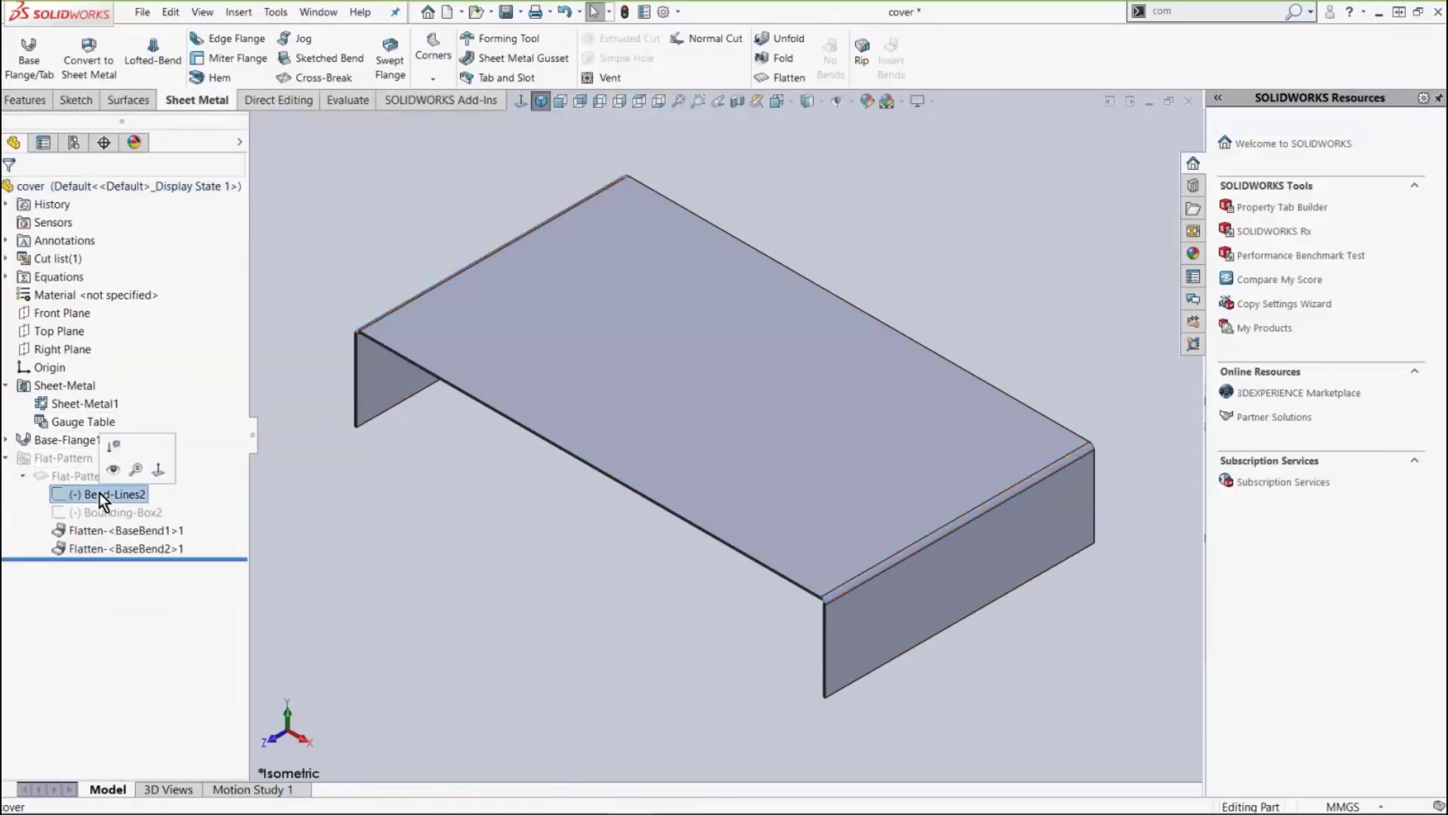
pyautogui.click(110, 513)
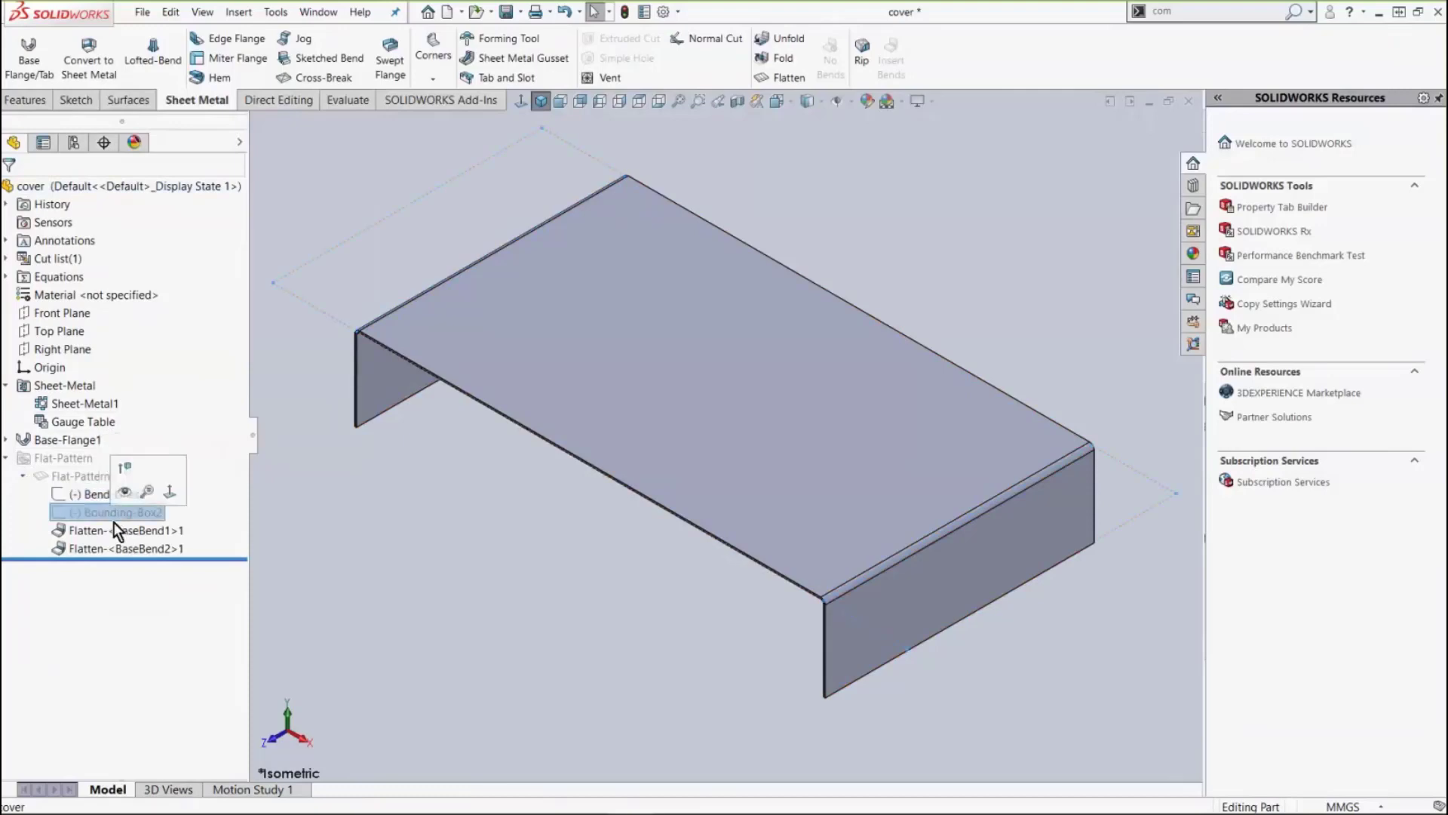
pyautogui.click(111, 531)
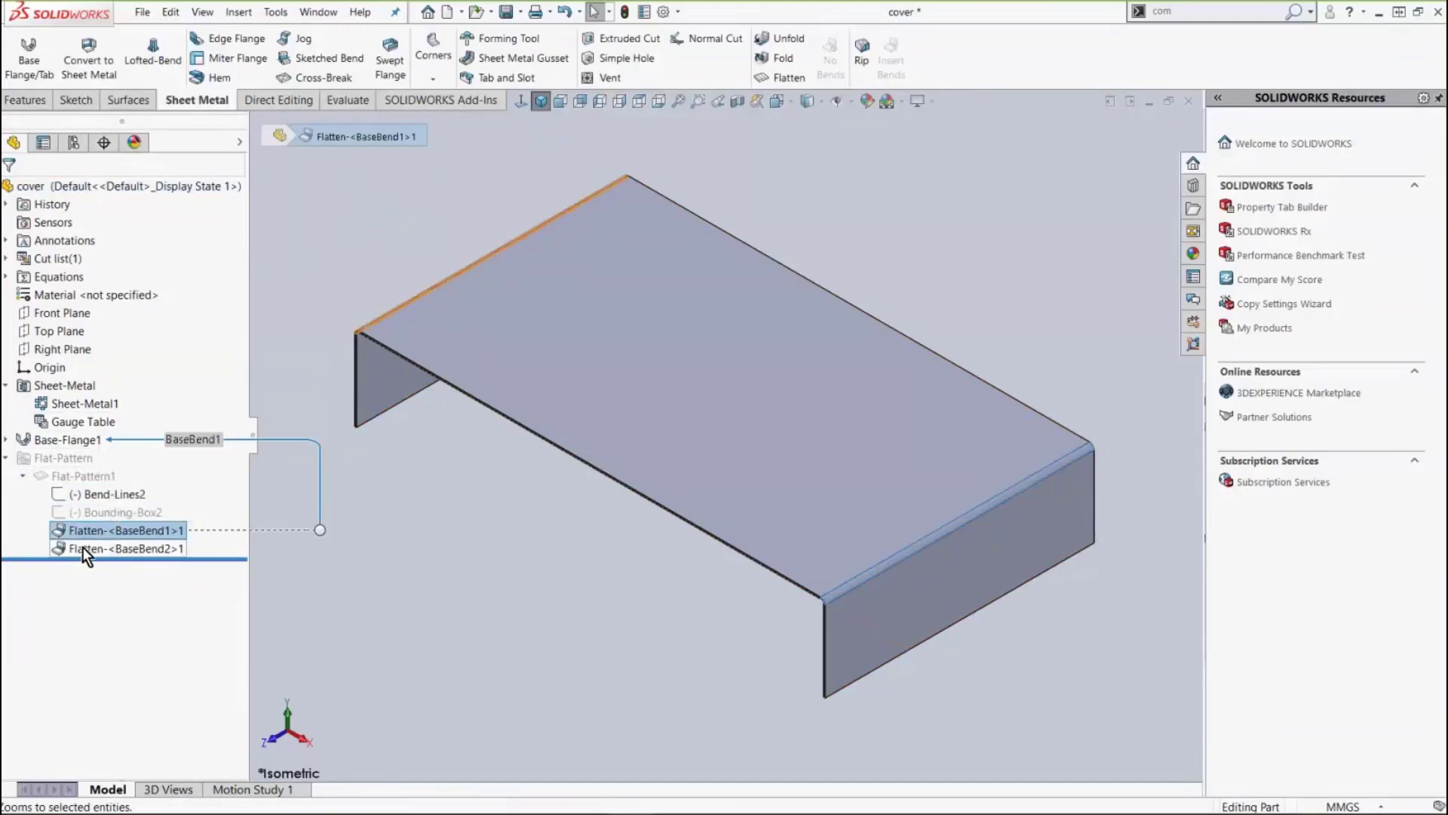
pyautogui.click(297, 287)
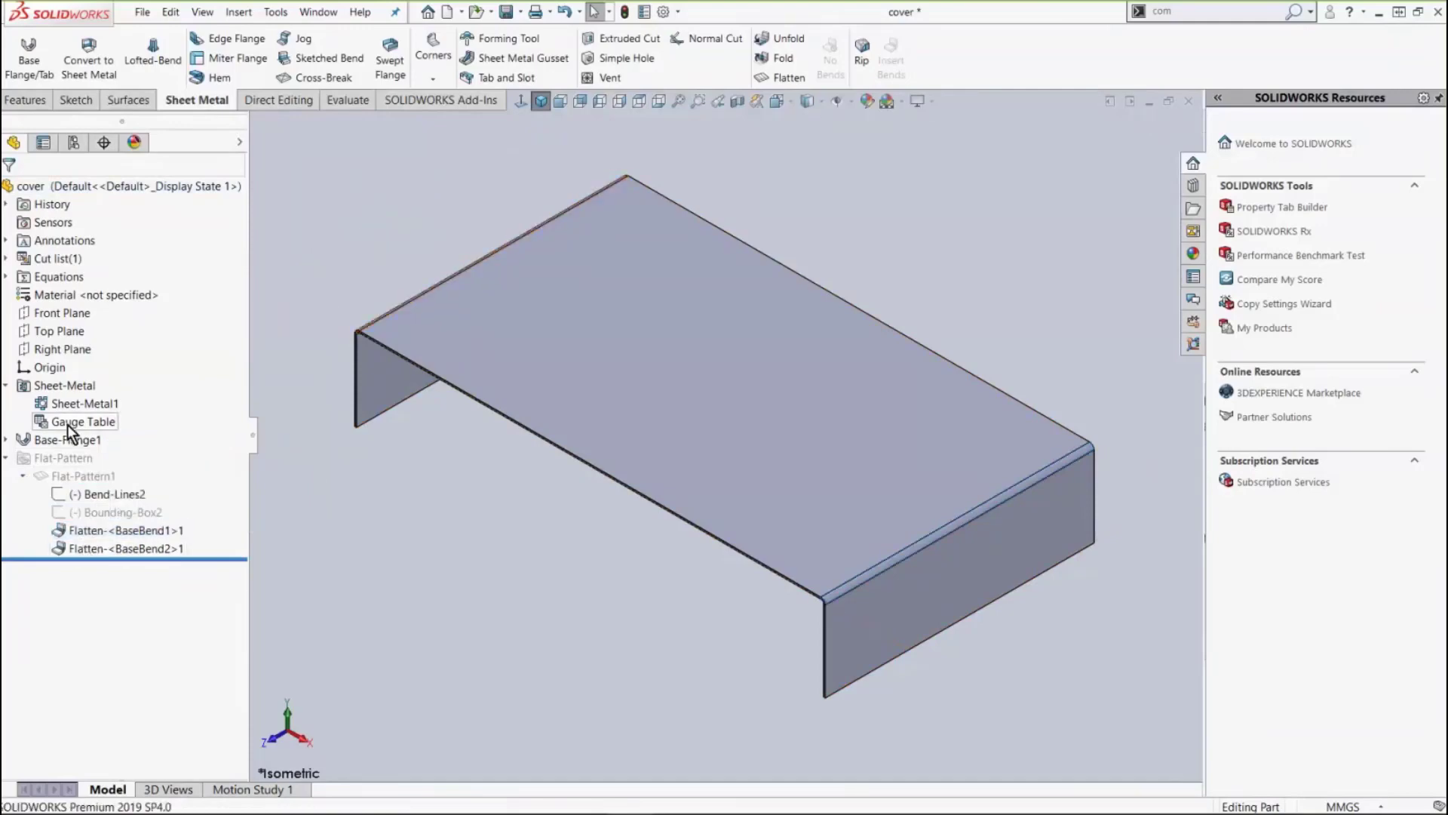
pyautogui.click(22, 476)
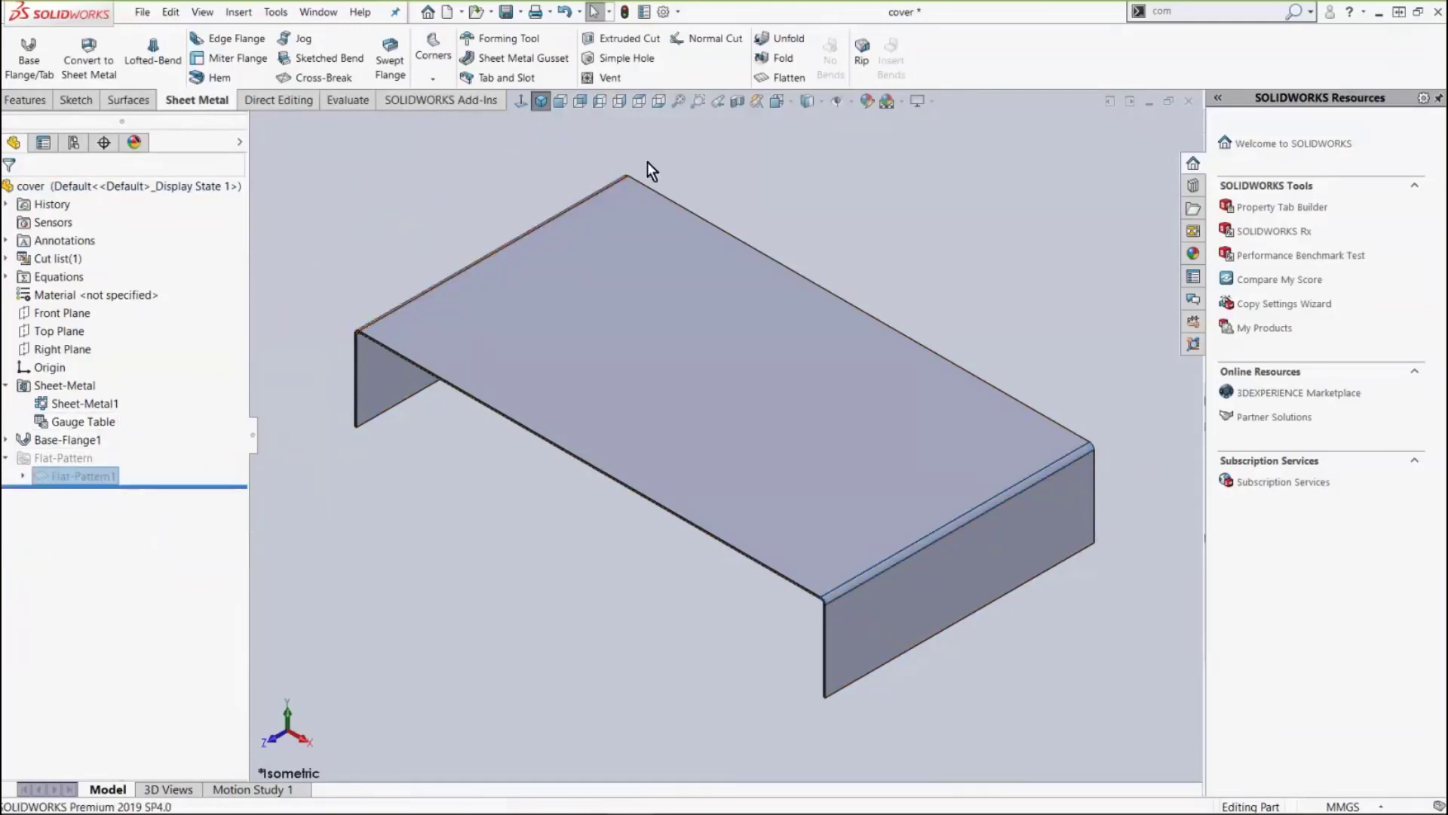
# Flatten the cover to examine its flat pattern, bend lines and edge thickness, and return it to the folded state.
pyautogui.click(780, 78)
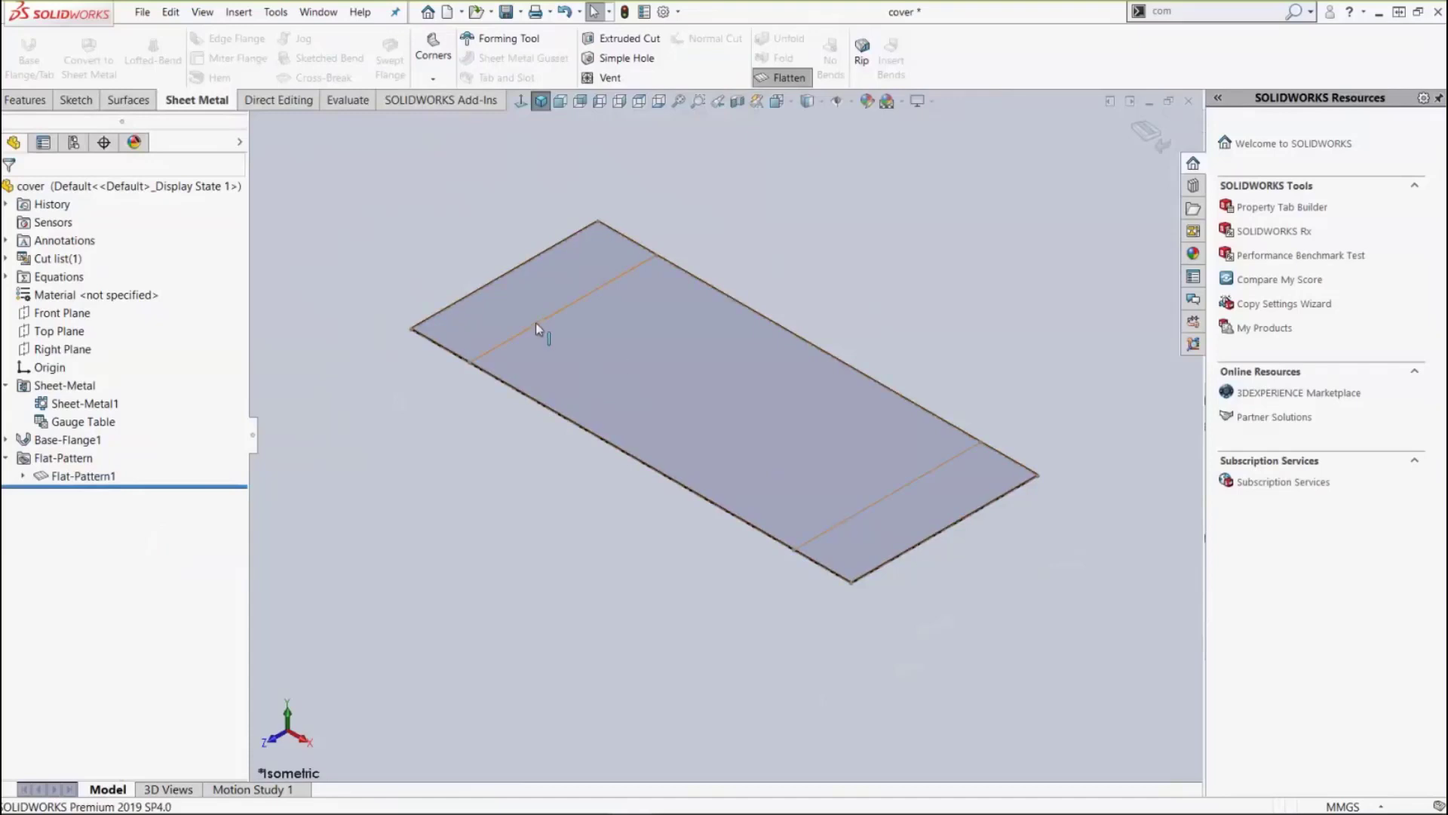
pyautogui.scroll(-5, 452, 354)
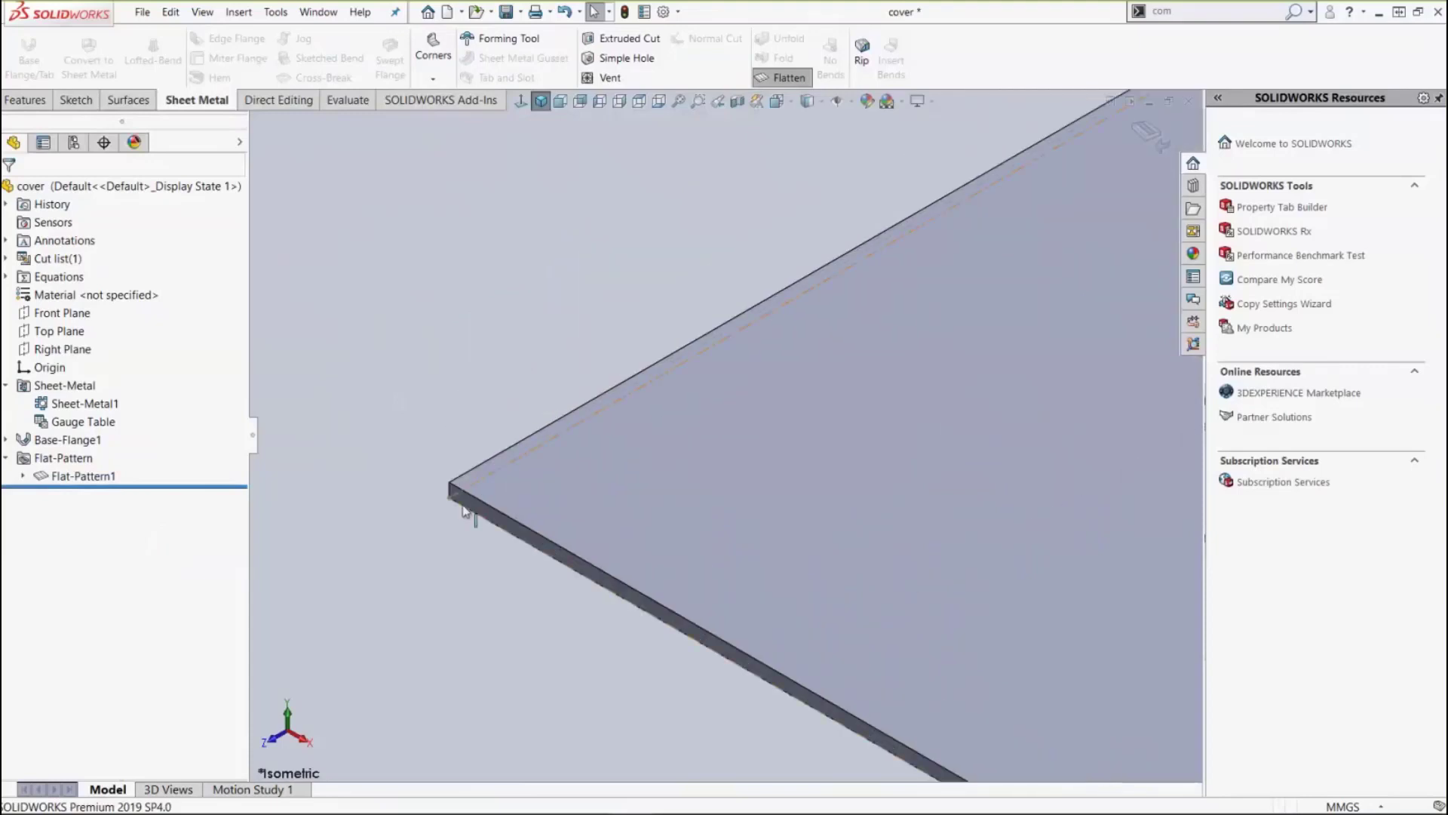
pyautogui.scroll(8, 852, 473)
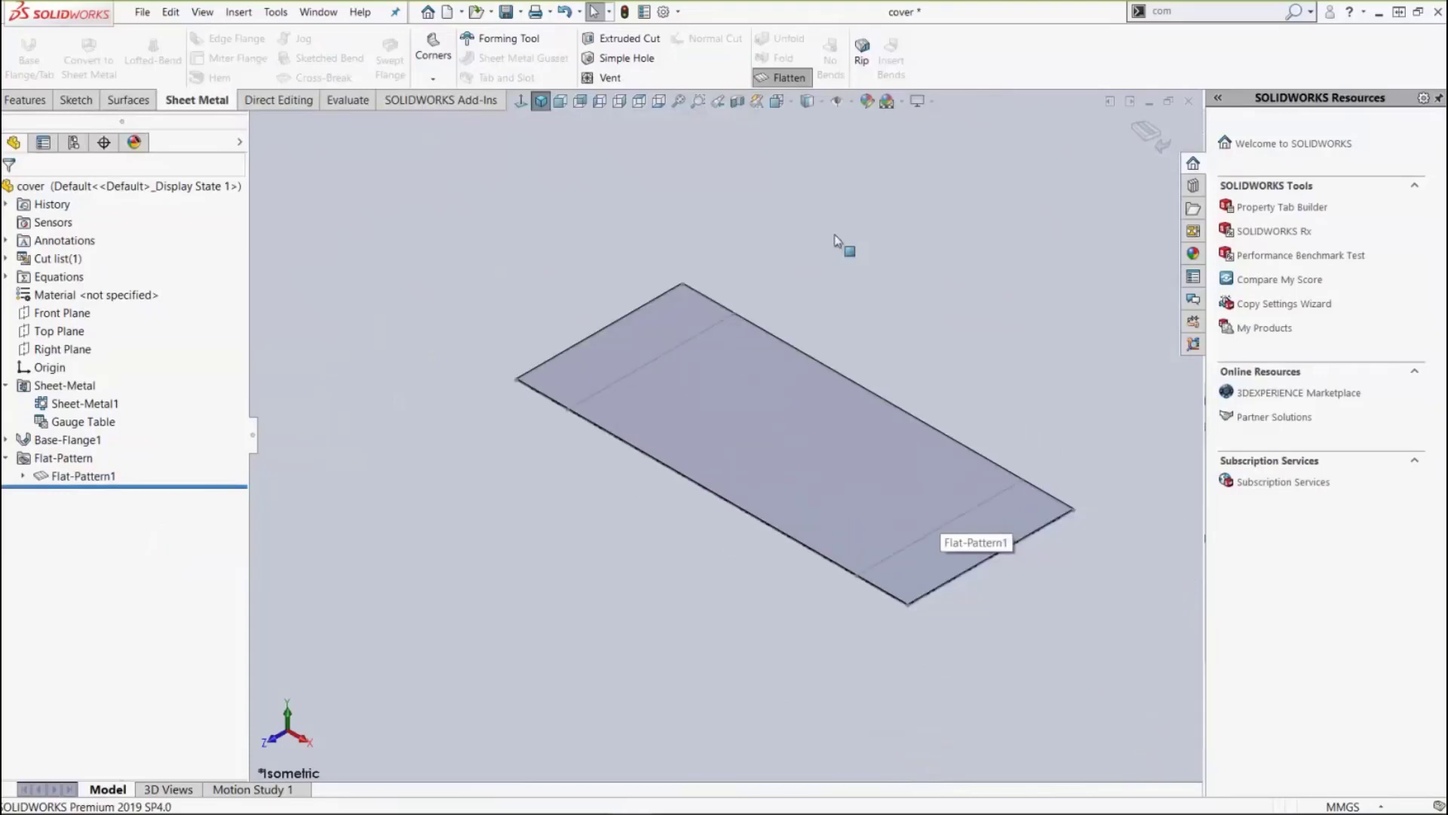
pyautogui.click(787, 79)
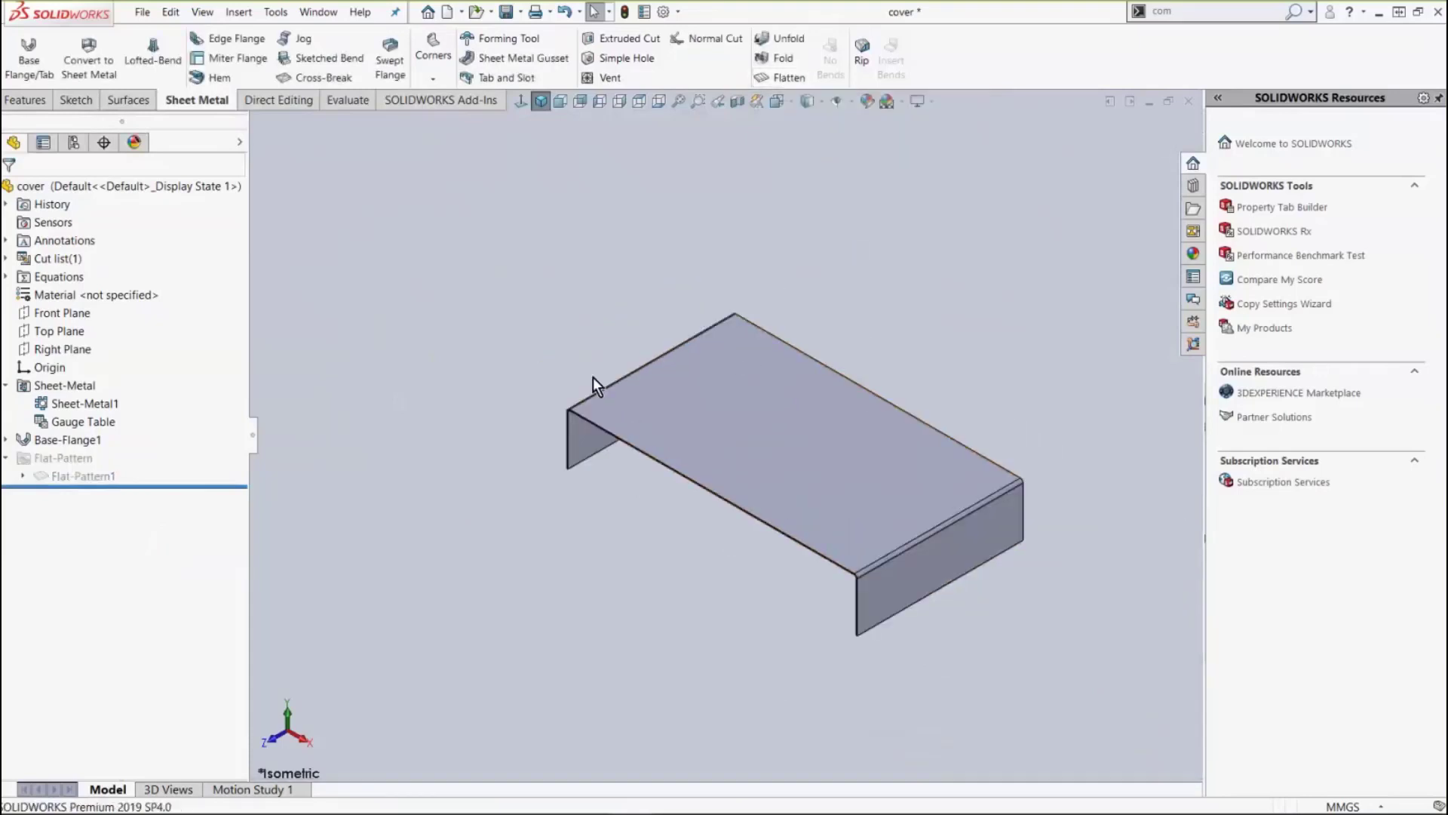
# Toggle the flat display from the cover's large flat face to preview its unfolded outline, and clear the selection.
pyautogui.click(807, 433)
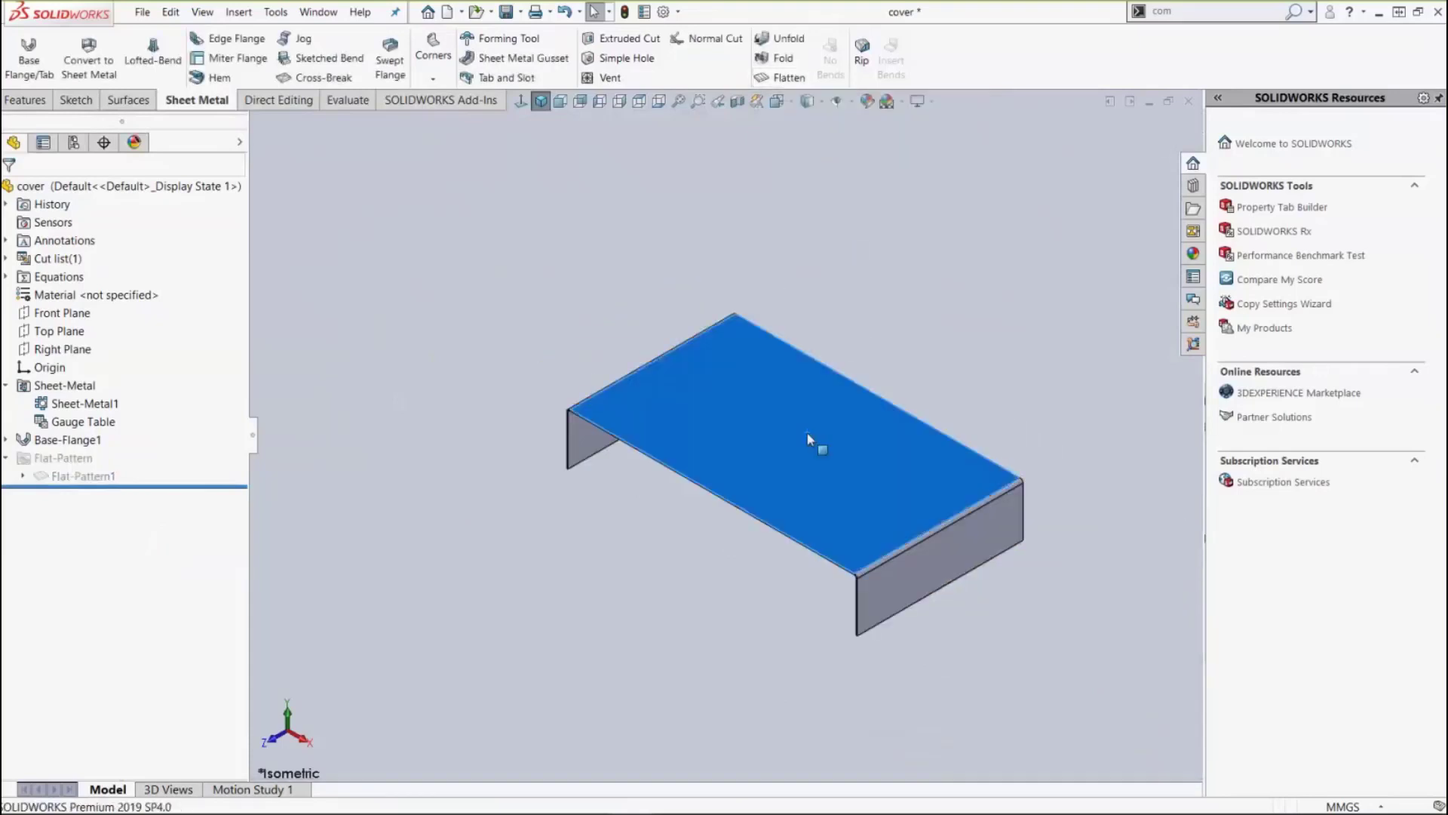
pyautogui.rightClick(807, 432)
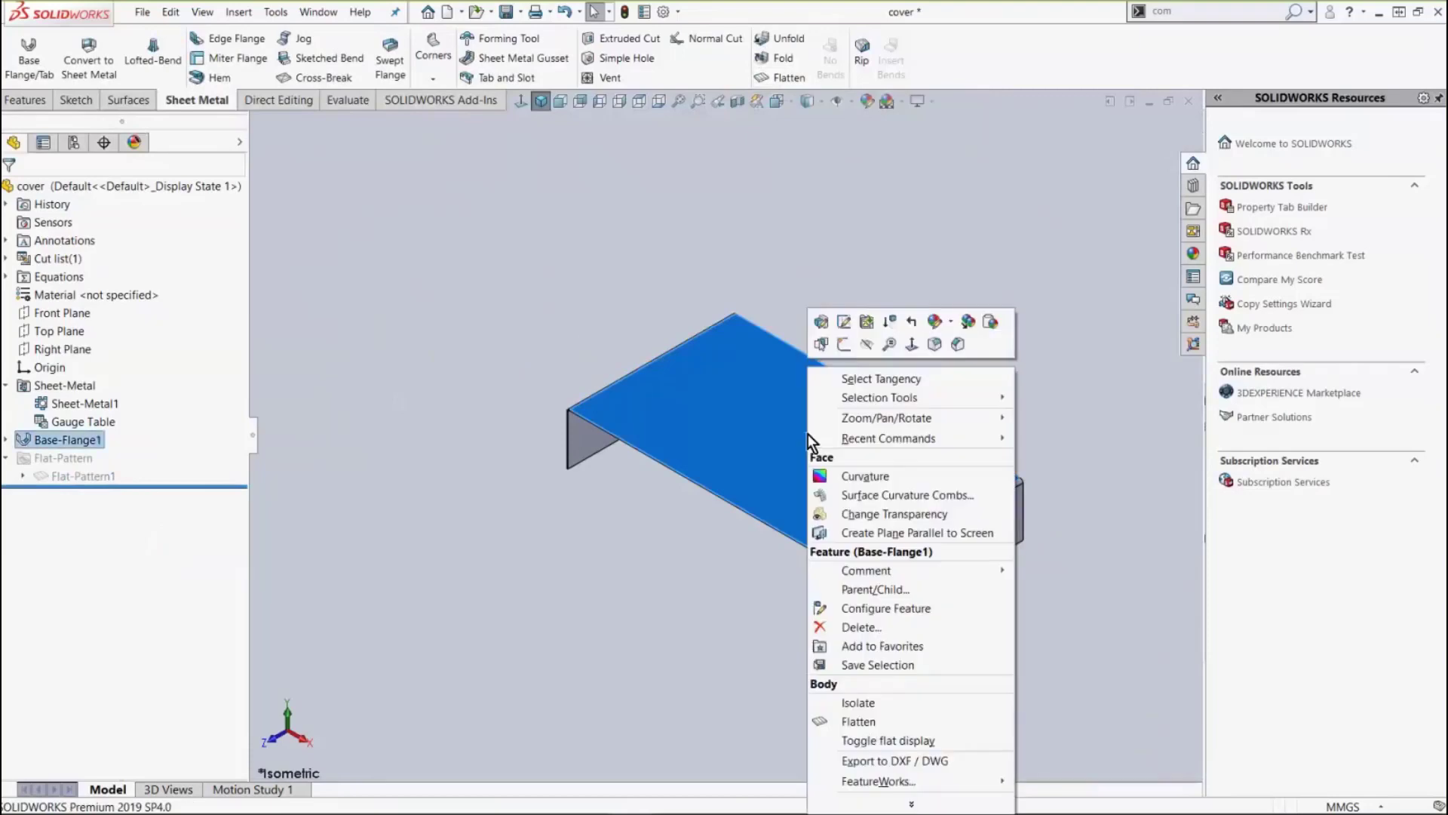
pyautogui.click(886, 742)
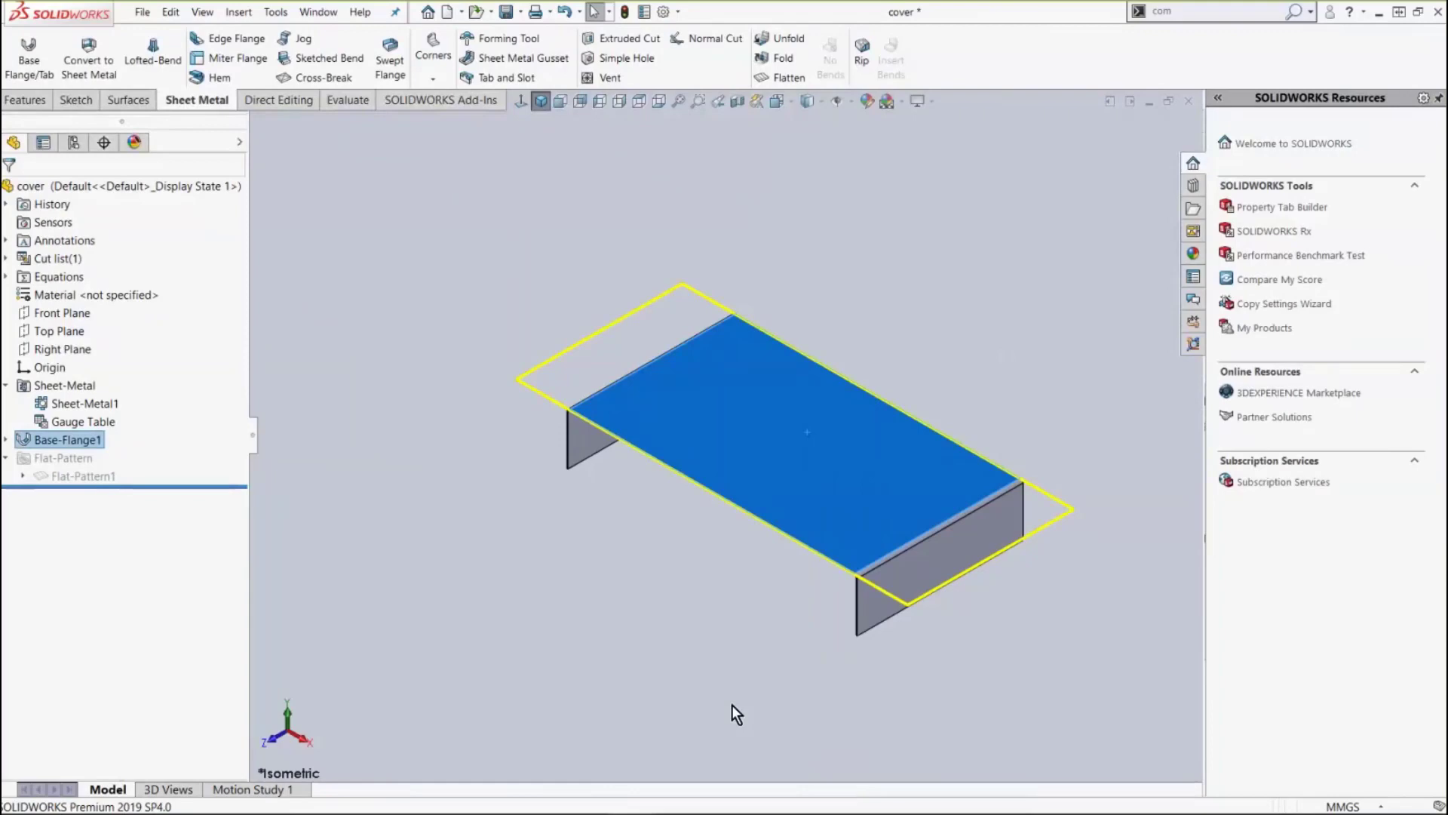
pyautogui.click(575, 603)
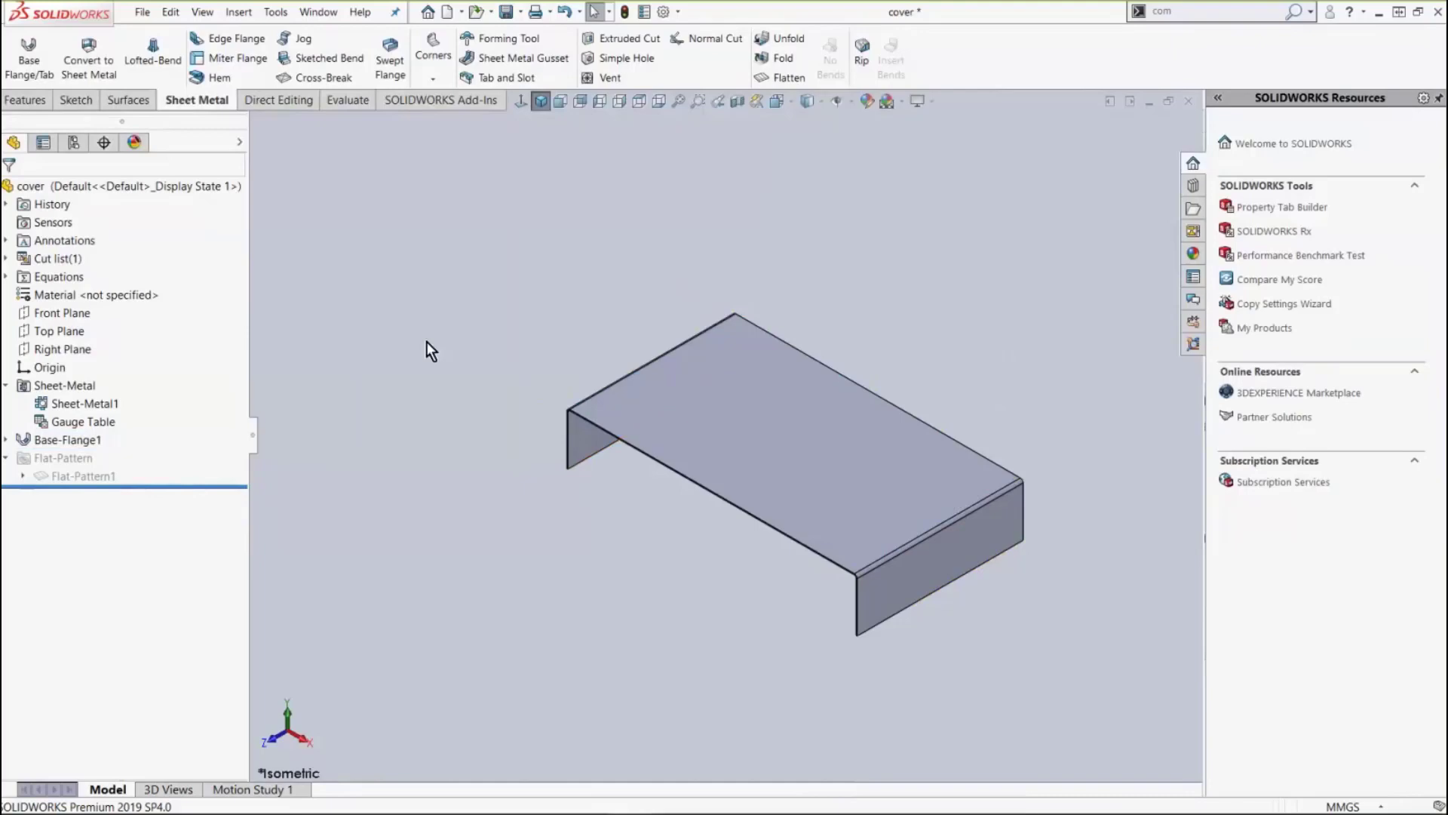
# Switch to the running PowerPoint slide show and advance to the Working with Flat Pattern slide.
pyautogui.press('super+Tab')
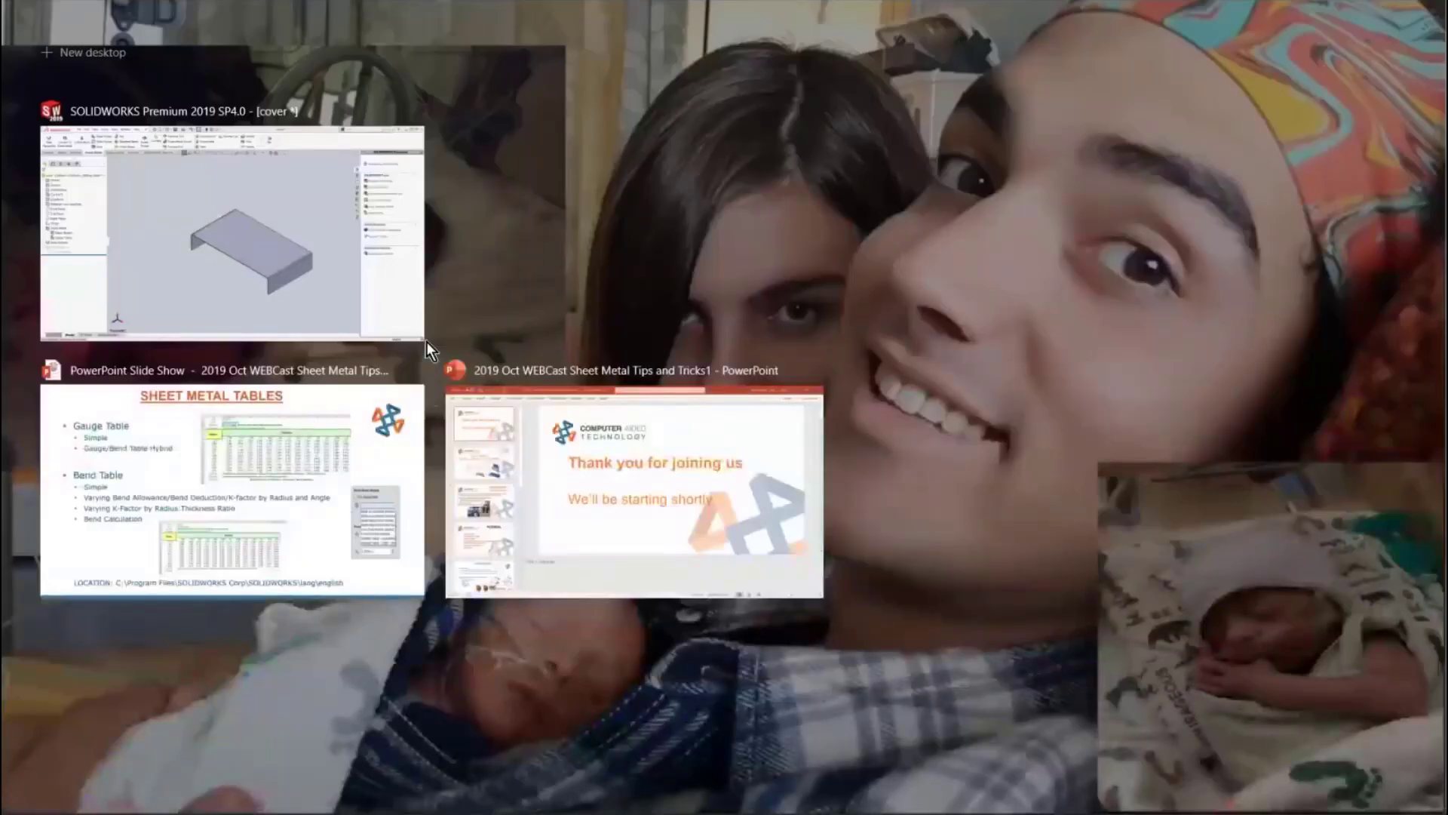
pyautogui.click(605, 473)
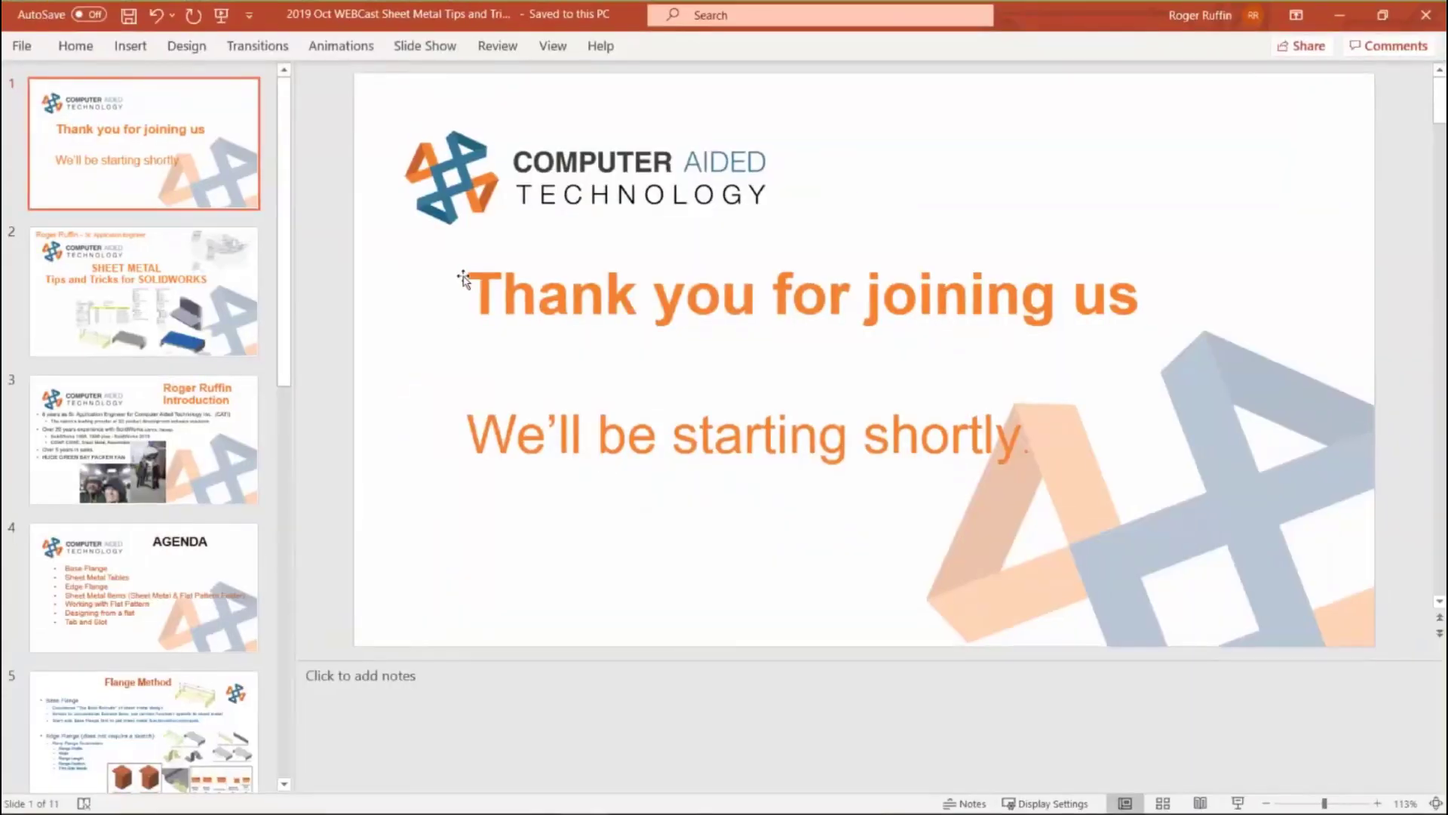
pyautogui.press('super+Tab')
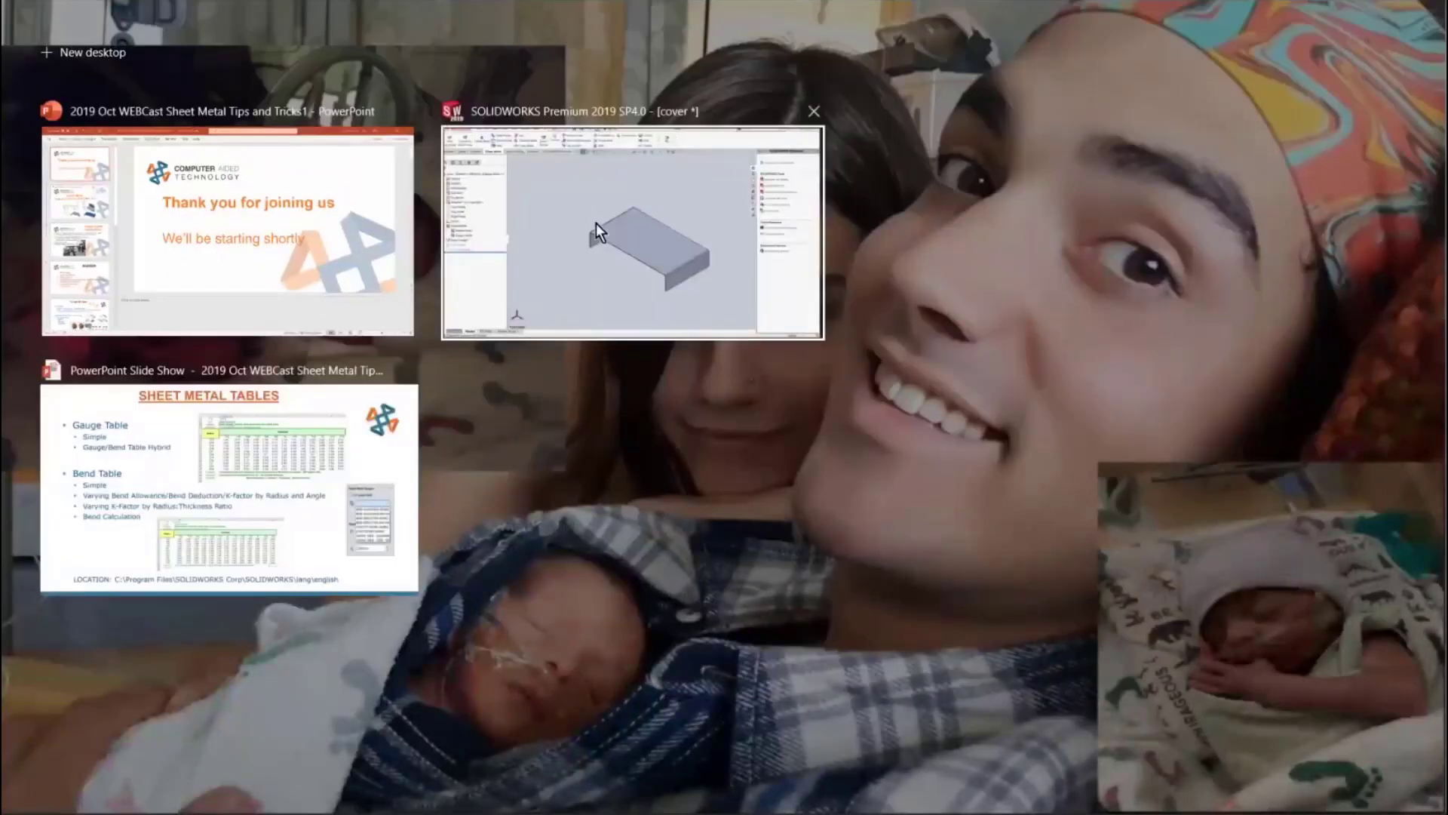
pyautogui.click(329, 379)
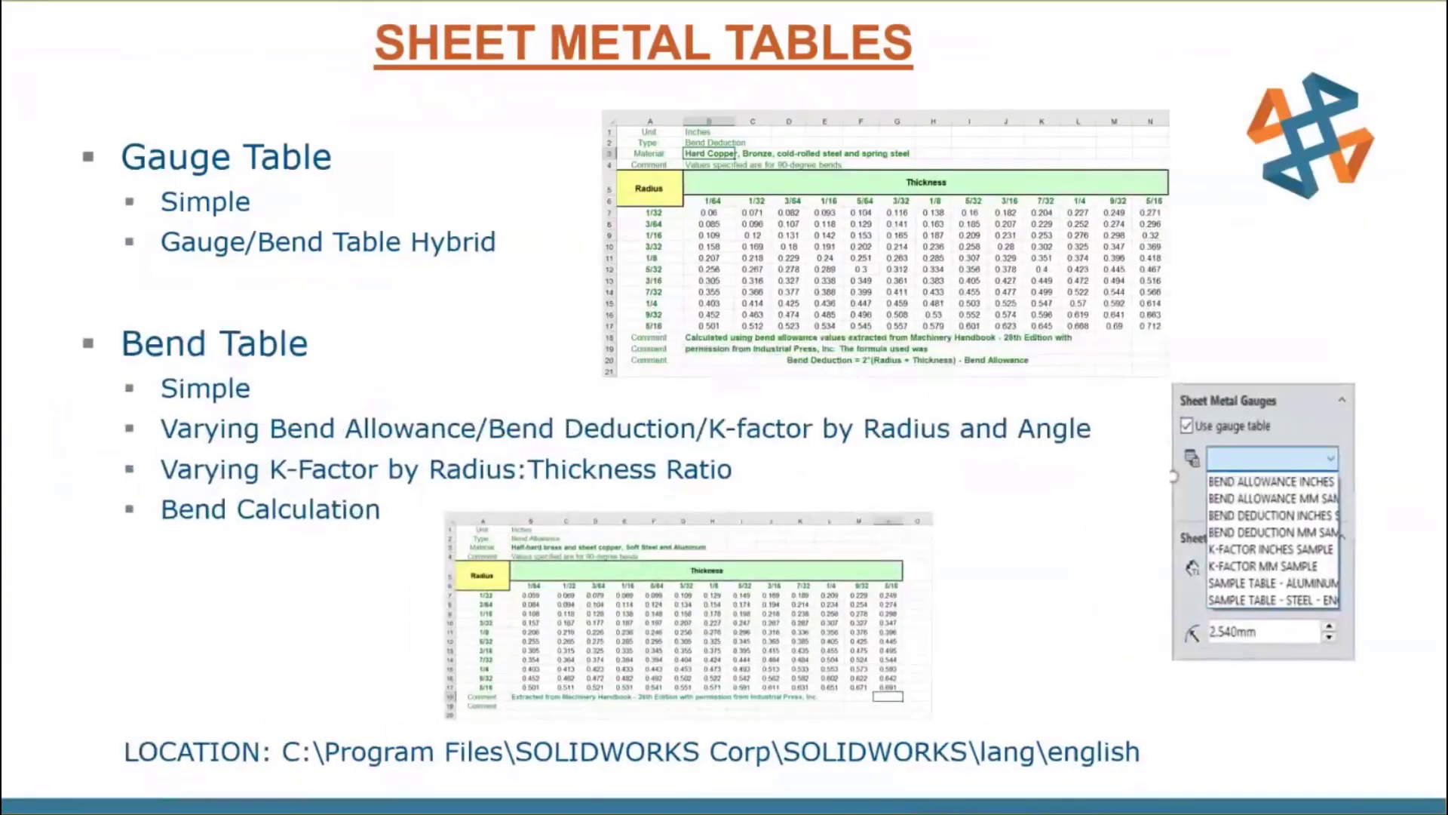
pyautogui.click(250, 592)
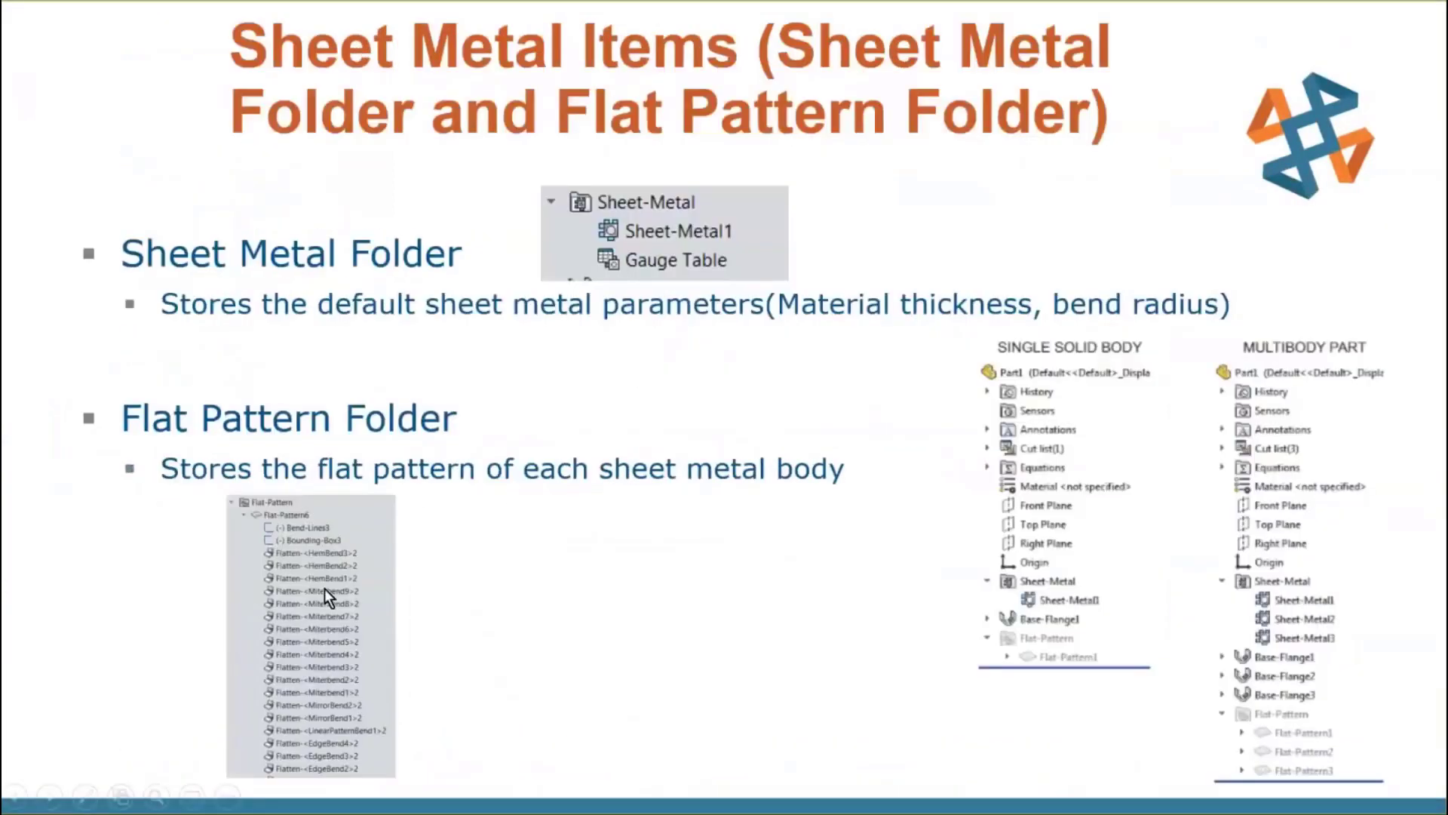
pyautogui.click(454, 577)
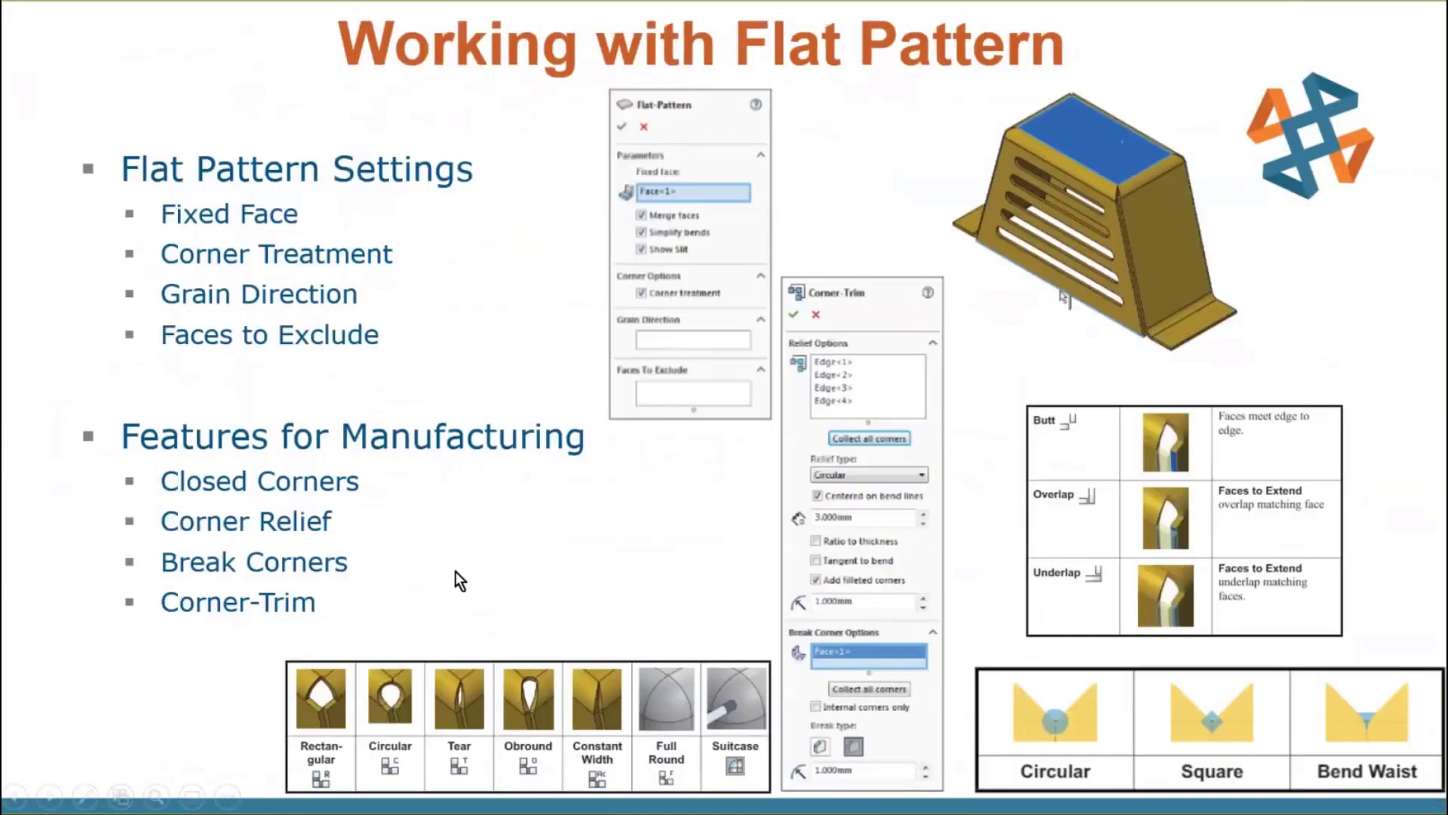
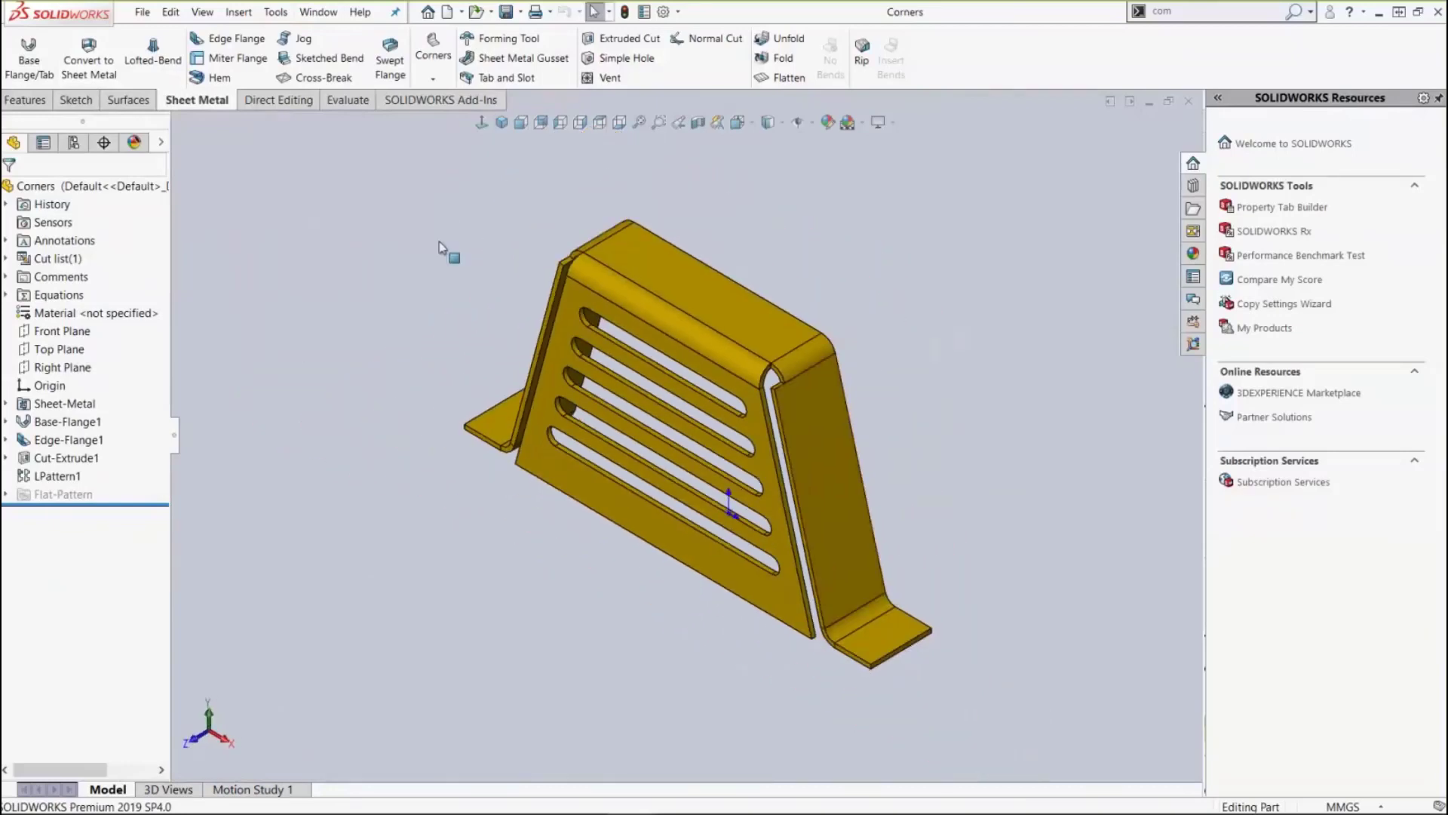
# In the Corners part, start a Closed Corner and pick the face to extend along the gap between the slotted wall and one end flange.
pyautogui.click(431, 77)
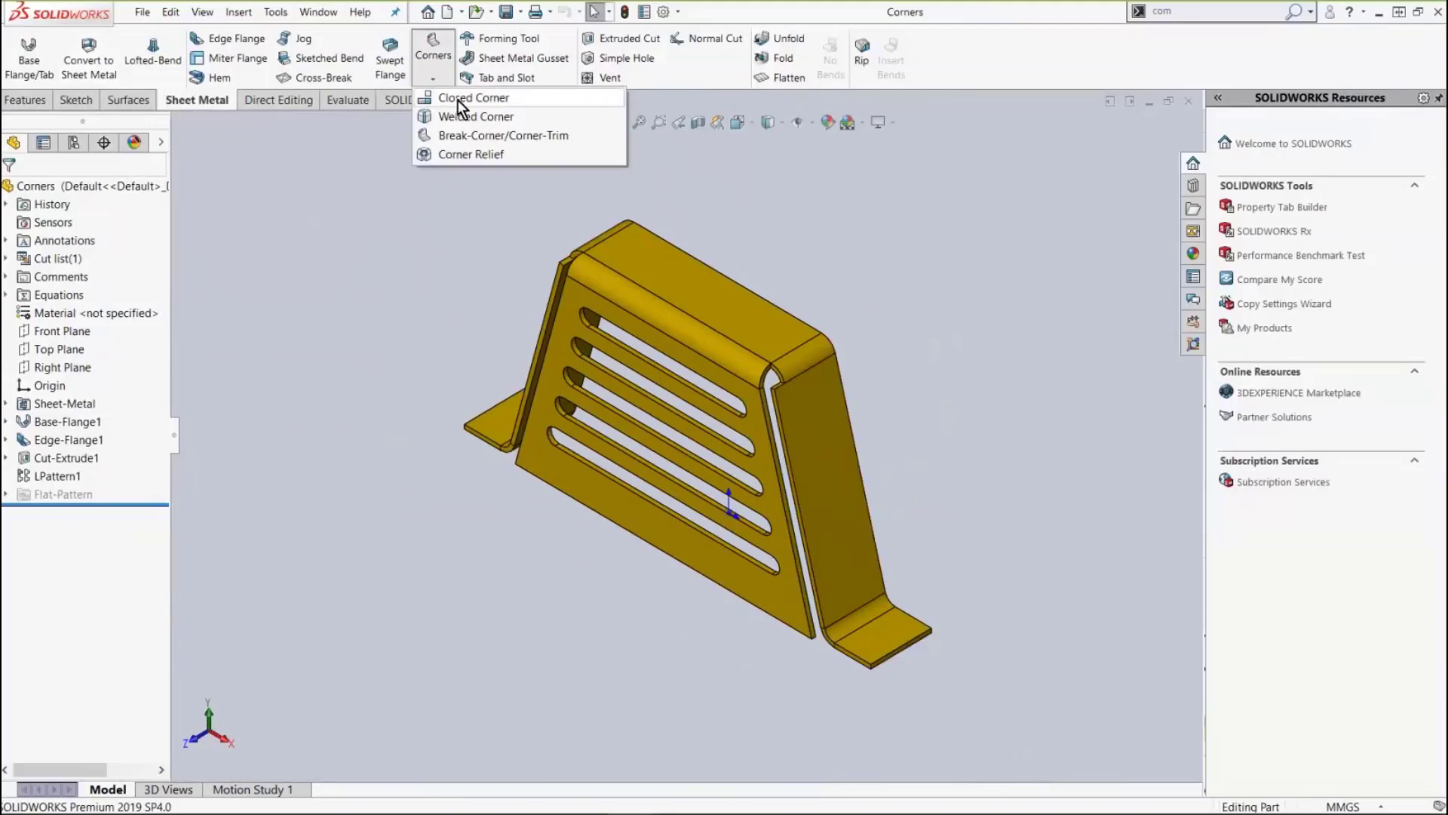
pyautogui.click(457, 99)
pyautogui.scroll(-3, 795, 391)
pyautogui.scroll(-4, 795, 391)
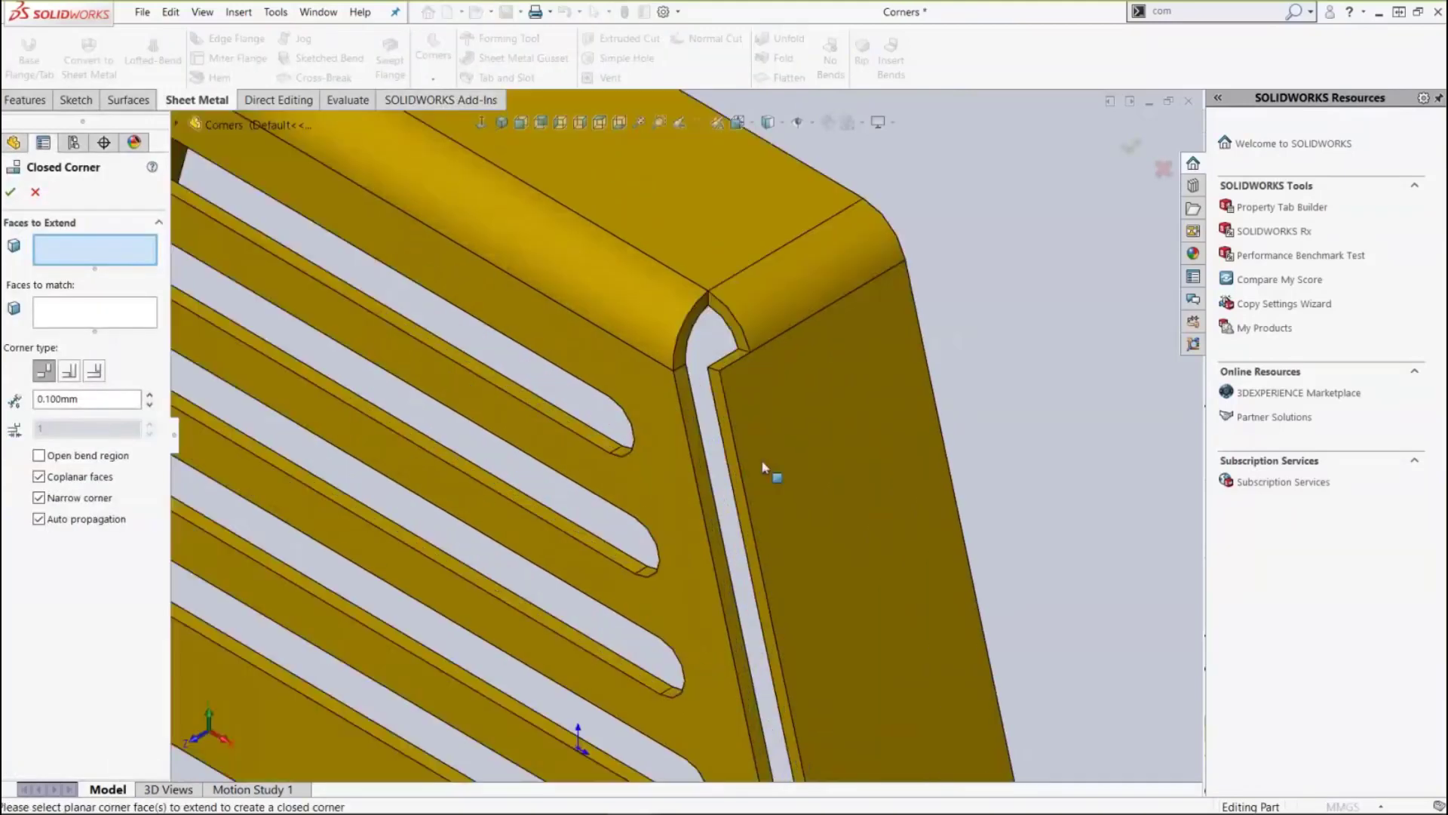
pyautogui.click(659, 447)
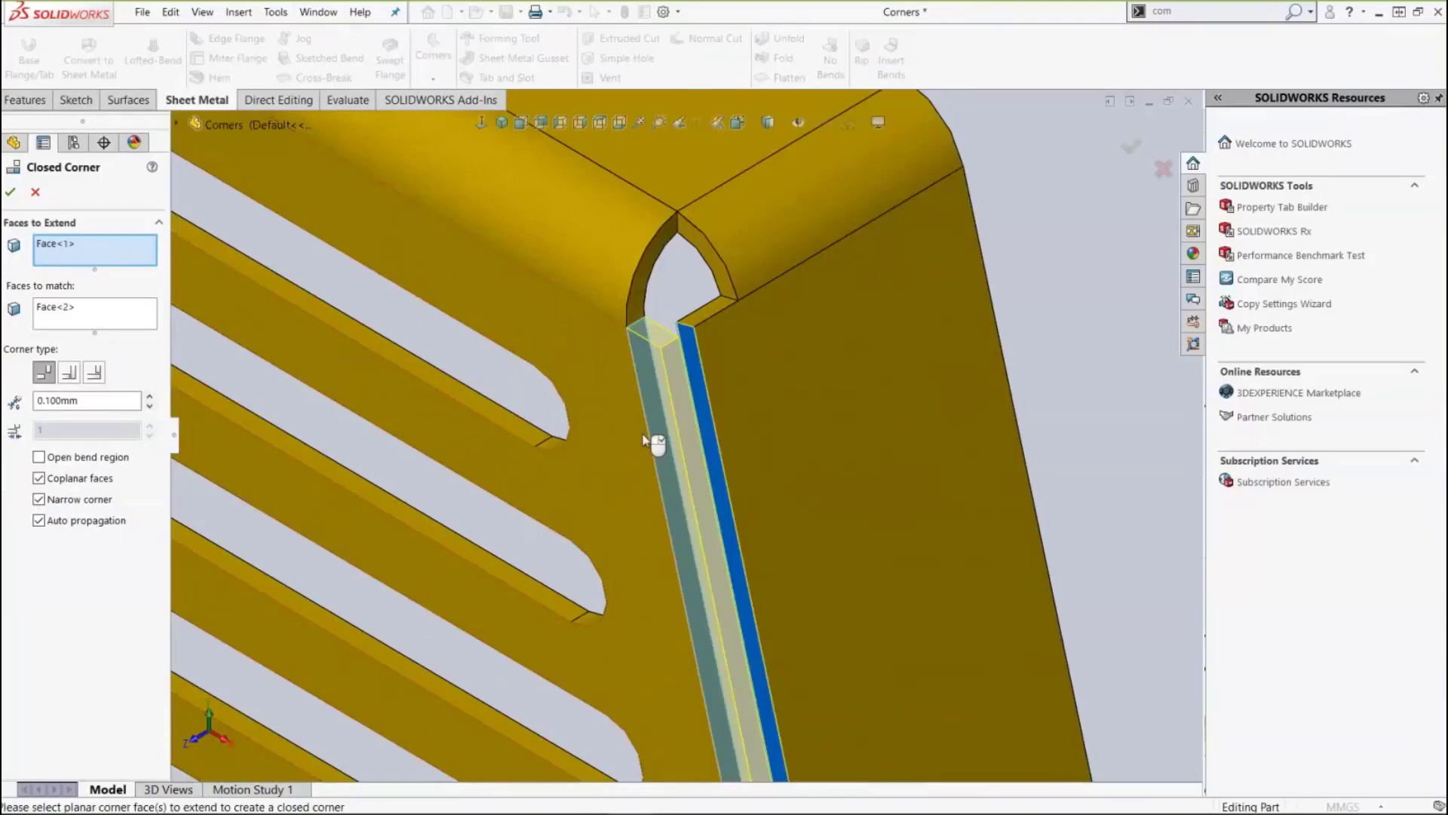
# Add the face along the gap at the slotted wall's opposite corner to the closed corner's faces to extend.
pyautogui.scroll(8, 647, 441)
pyautogui.moveTo(446, 406); pyautogui.dragTo(597, 356, button='middle')
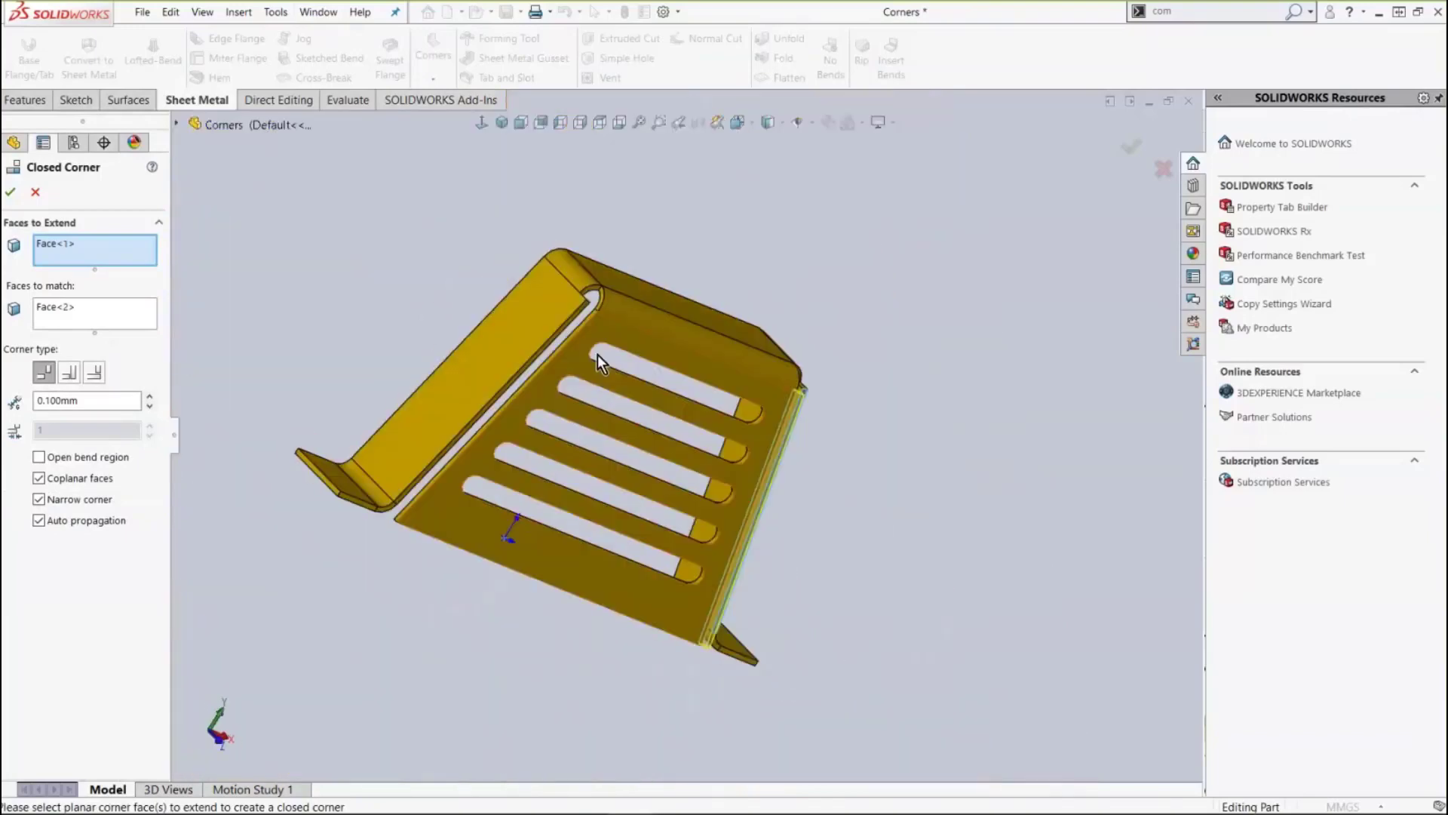
pyautogui.scroll(-5, 597, 354)
pyautogui.click(634, 350)
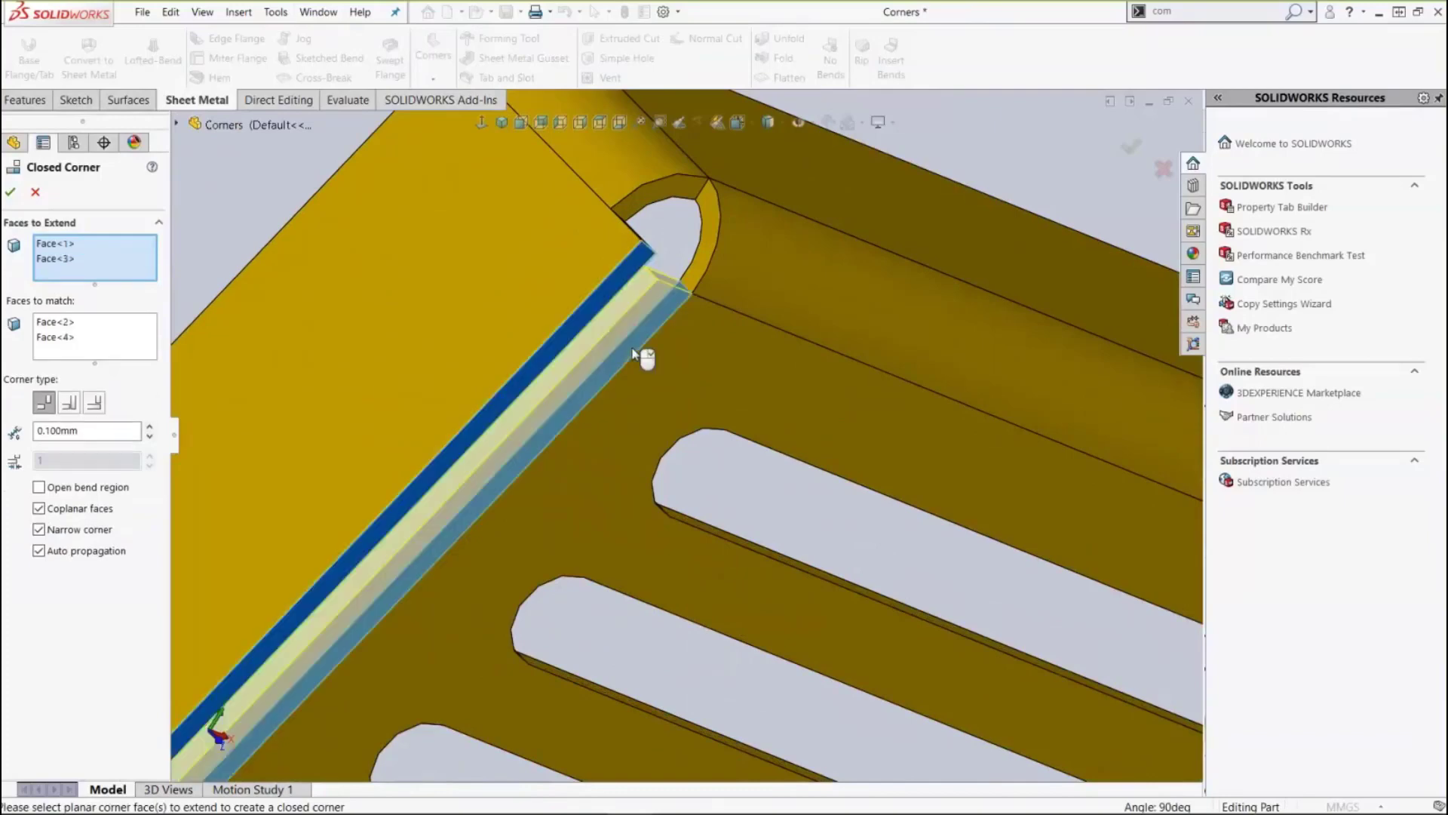
pyautogui.scroll(5, 634, 351)
pyautogui.moveTo(683, 377); pyautogui.dragTo(810, 437, button='middle')
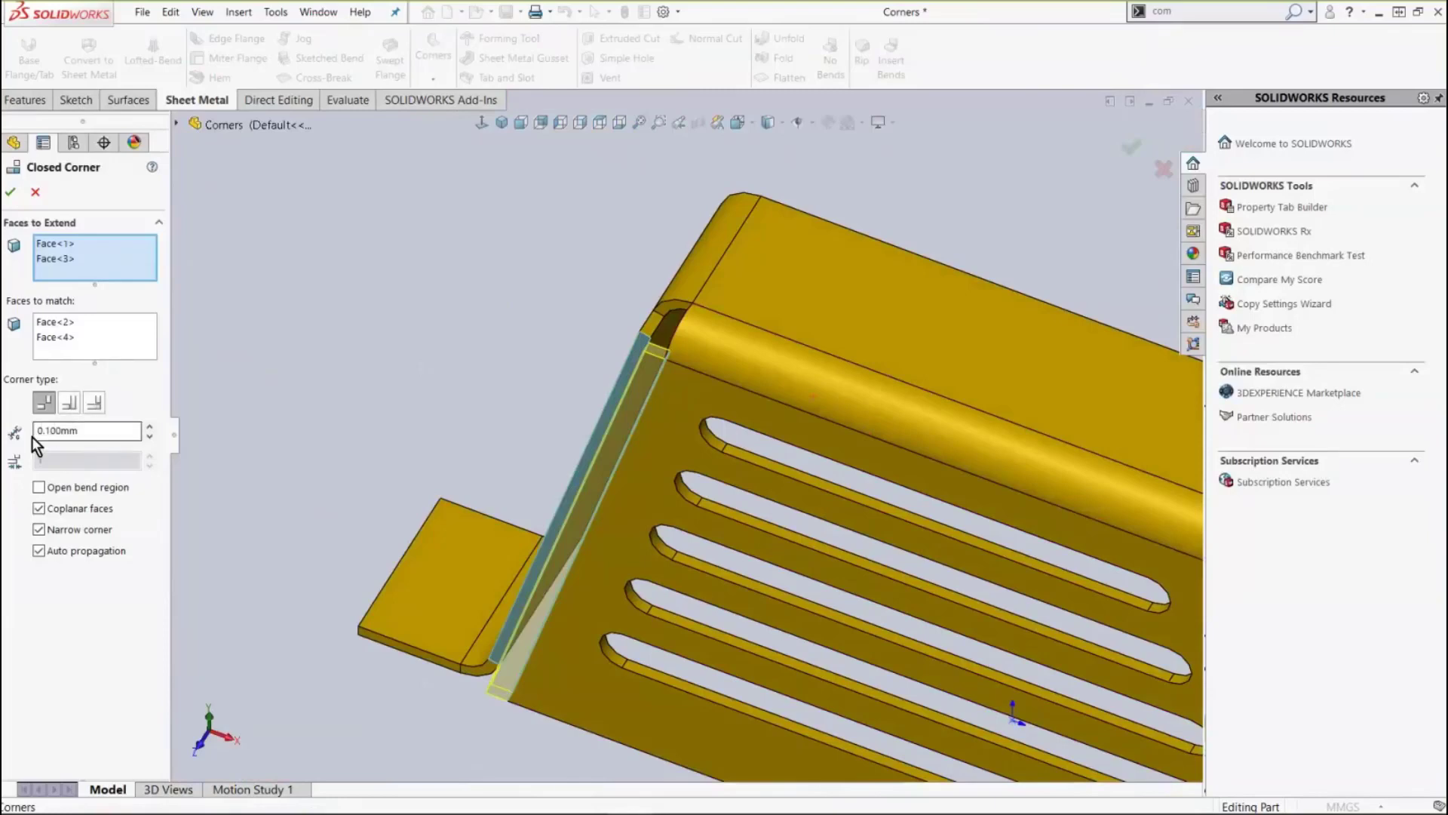
# Turn off auto propagation and create the closed corners on both sides of the slotted wall.
pyautogui.click(38, 550)
pyautogui.scroll(5, 667, 491)
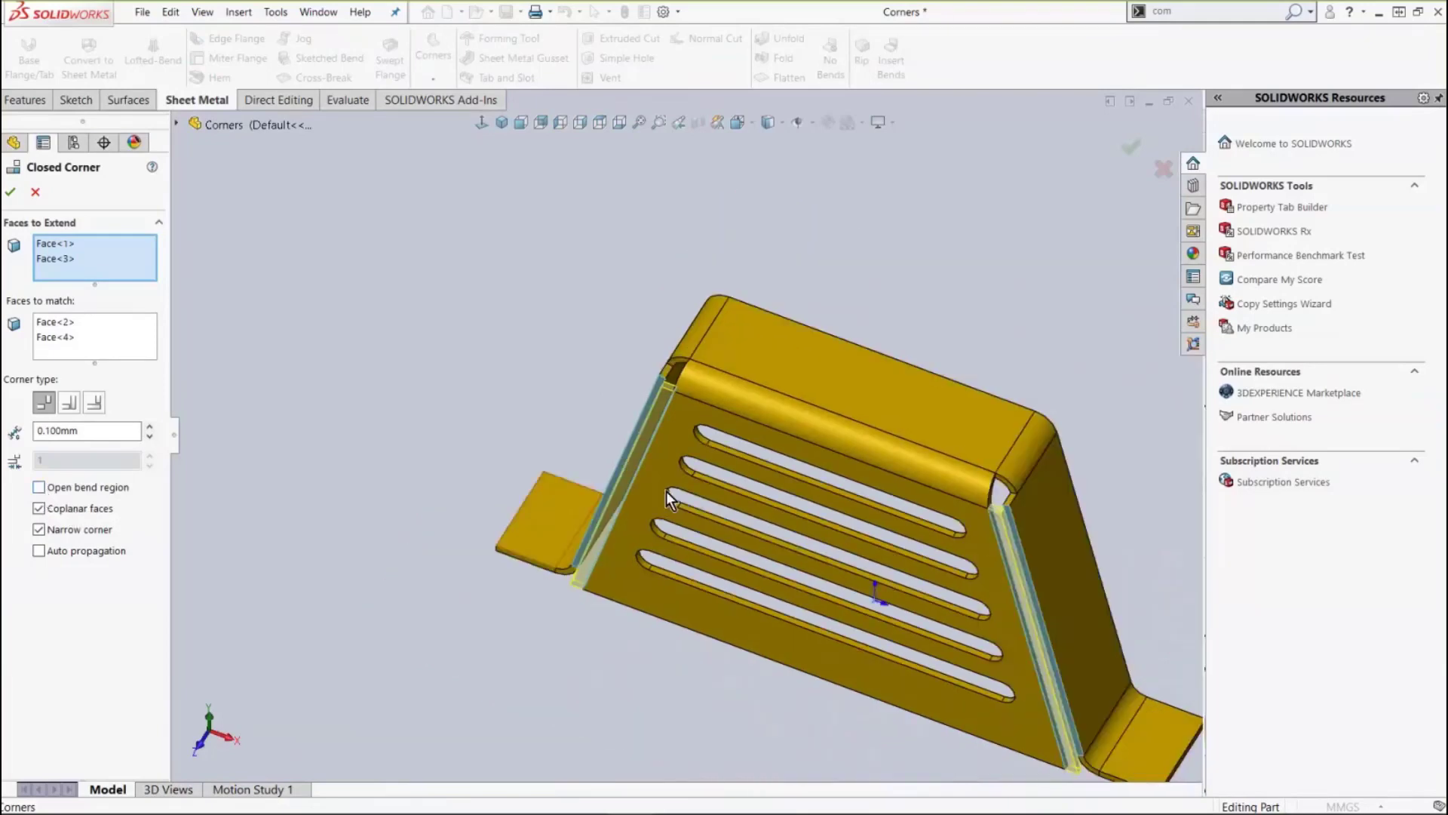
pyautogui.moveTo(666, 491); pyautogui.dragTo(843, 544, button='middle')
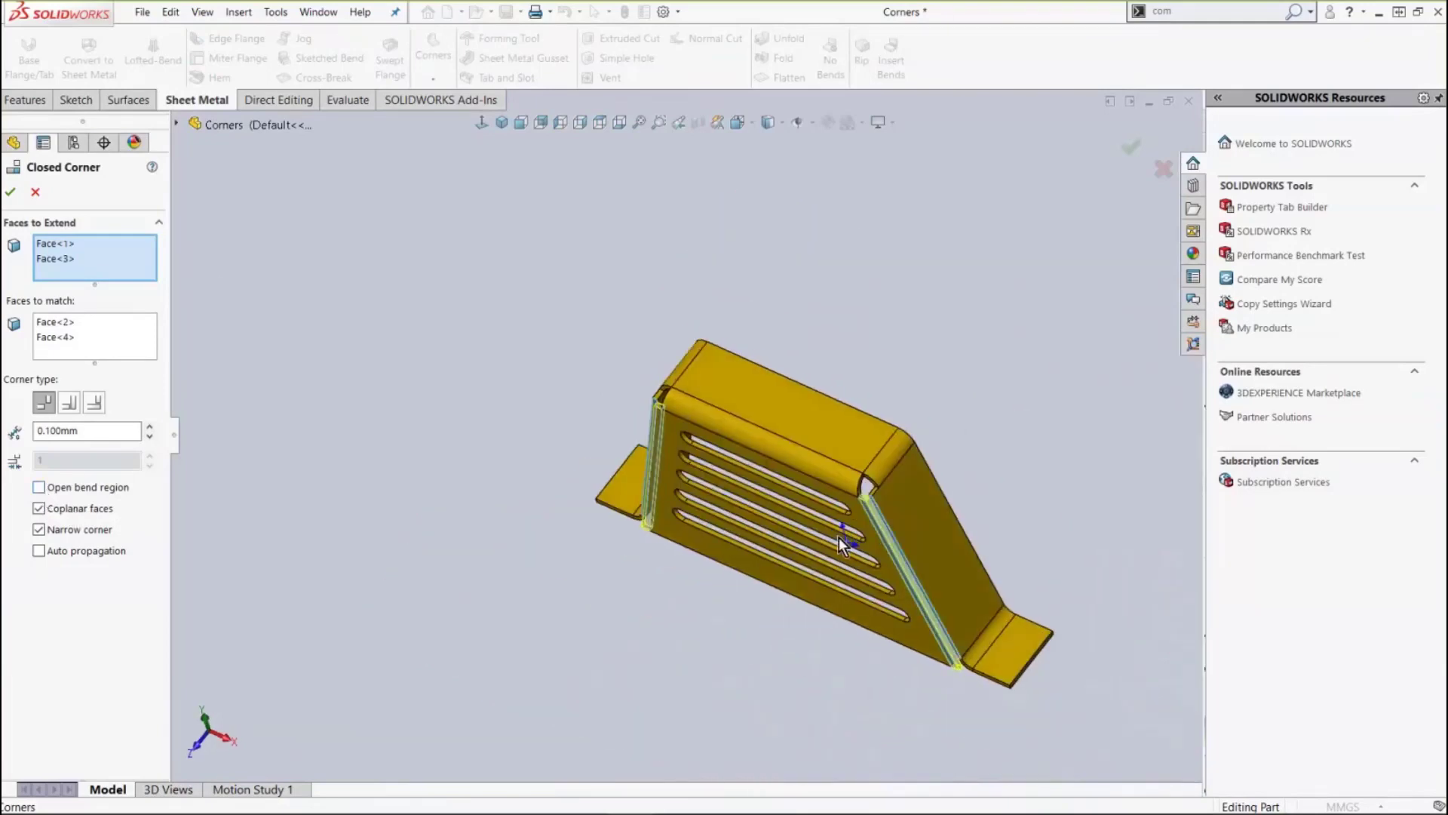
pyautogui.click(12, 193)
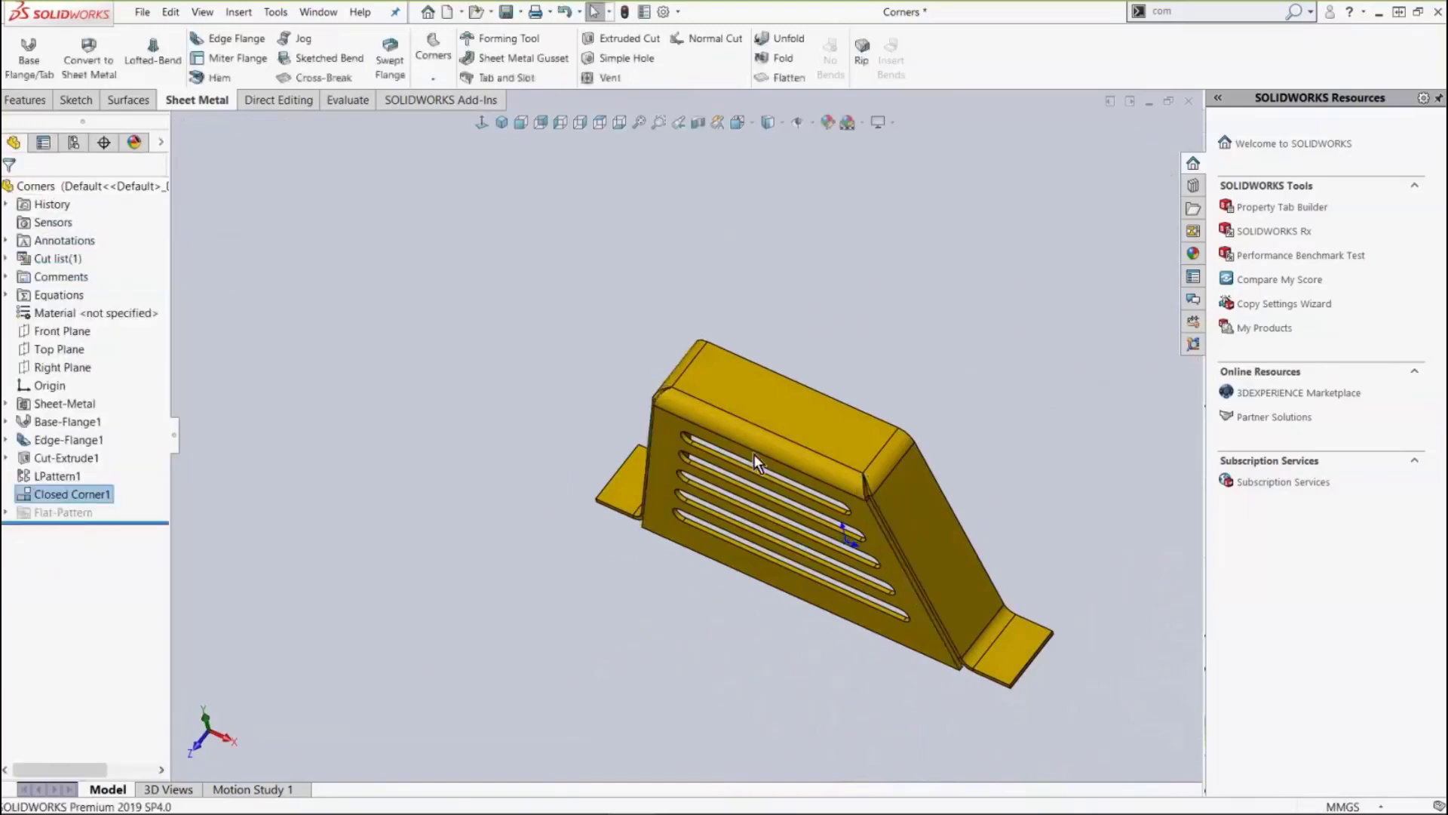
# Inspect the closed corners and mirror the whole sheet metal body about its thin open-edge face opposite the slotted wall, merging solids.
pyautogui.scroll(-5, 855, 481)
pyautogui.scroll(-5, 845, 506)
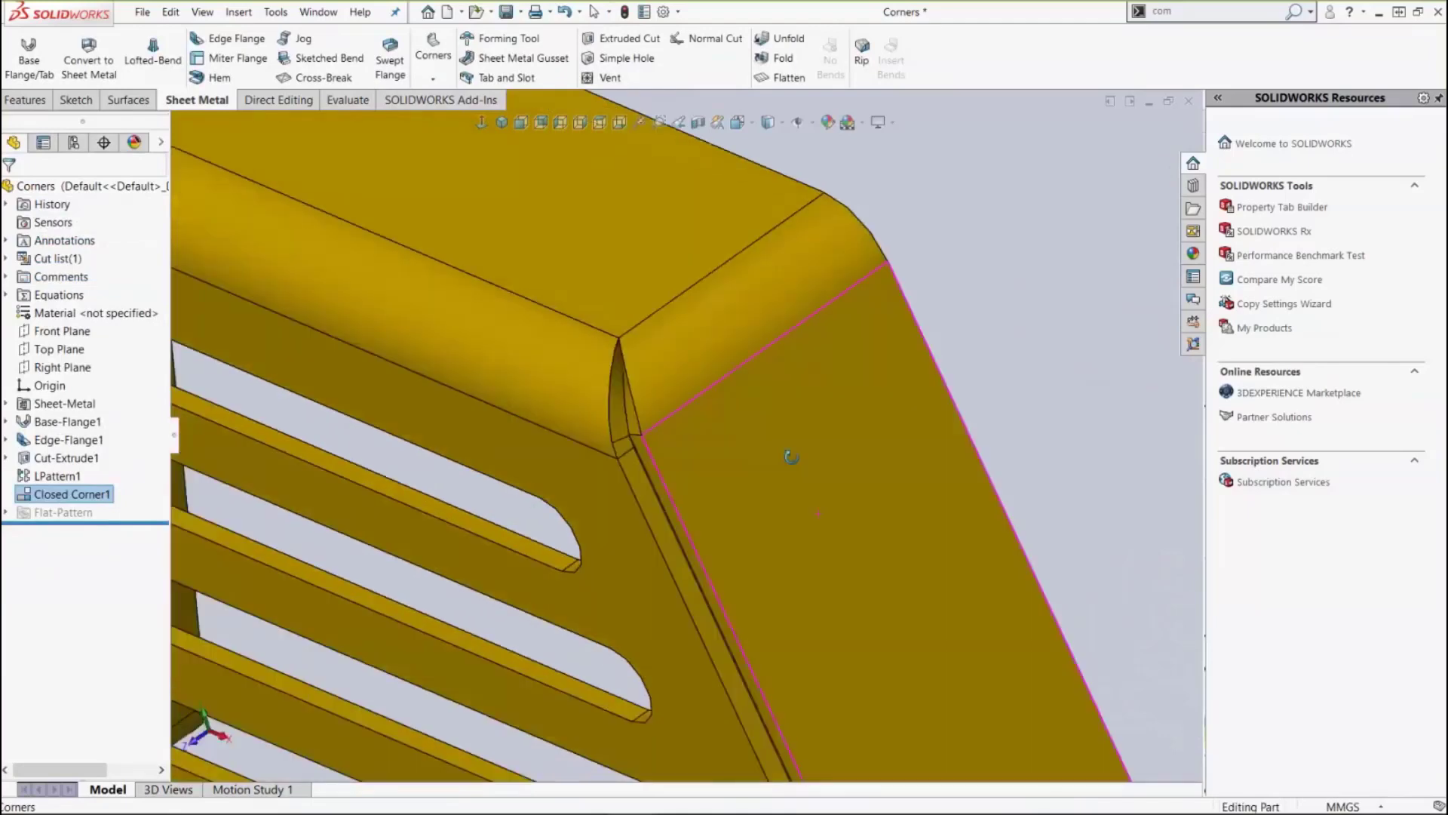
pyautogui.moveTo(791, 457); pyautogui.dragTo(817, 492, button='middle')
pyautogui.scroll(3, 818, 496)
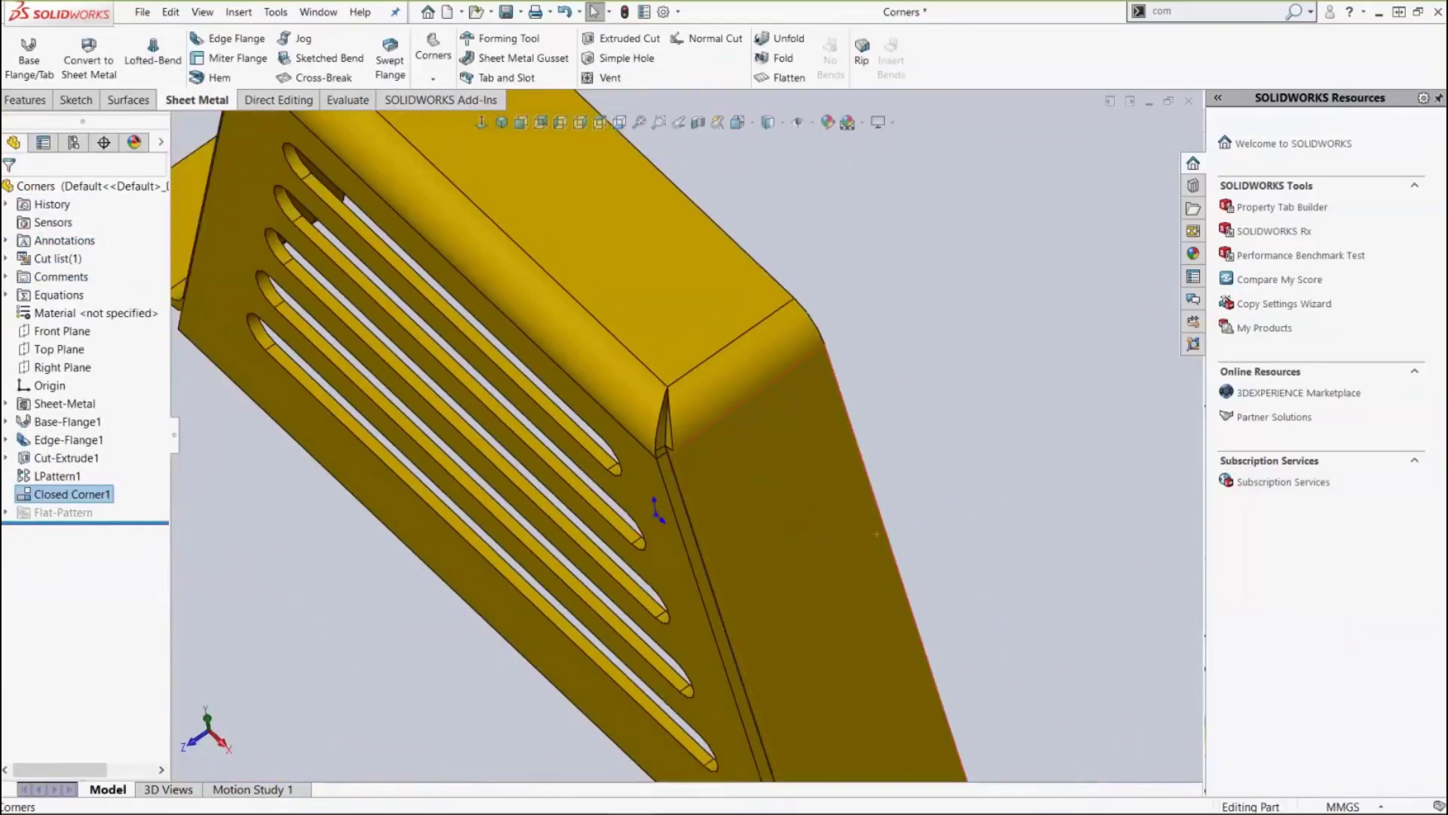
pyautogui.scroll(3, 797, 190)
pyautogui.moveTo(694, 235); pyautogui.dragTo(547, 322, button='middle')
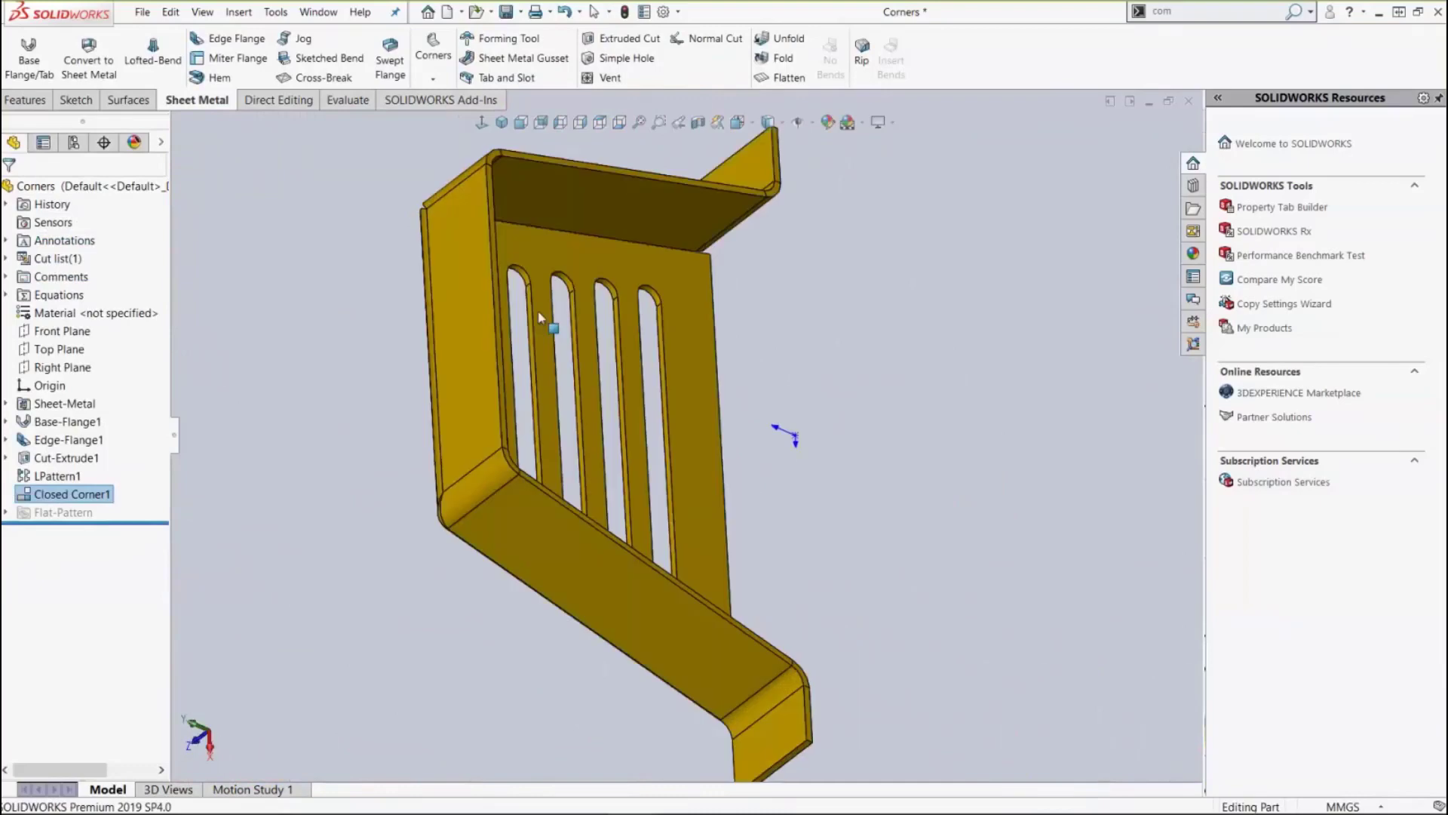
pyautogui.scroll(-4, 475, 285)
pyautogui.click(309, 214)
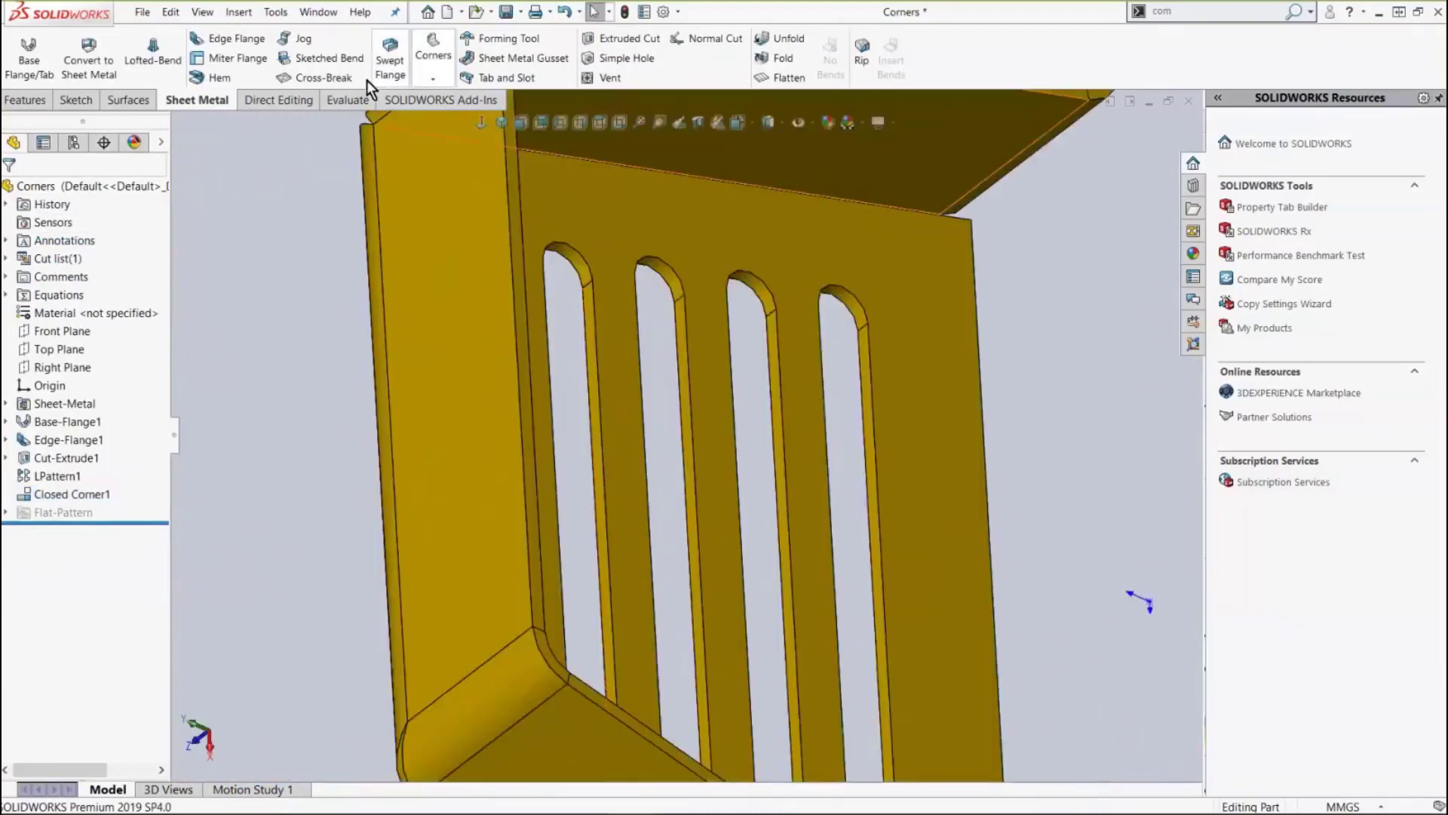
pyautogui.click(41, 101)
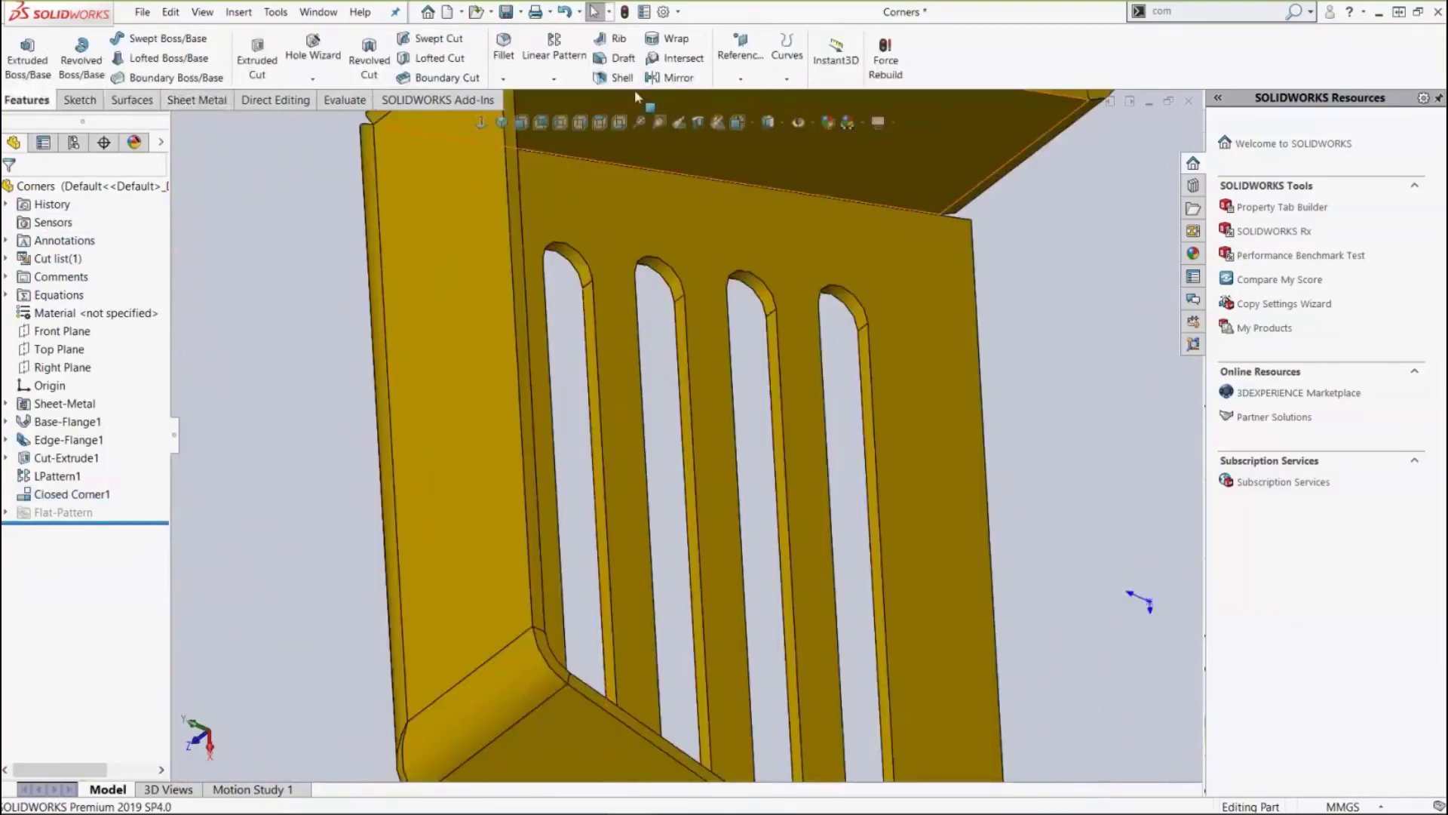
pyautogui.click(664, 78)
pyautogui.click(515, 209)
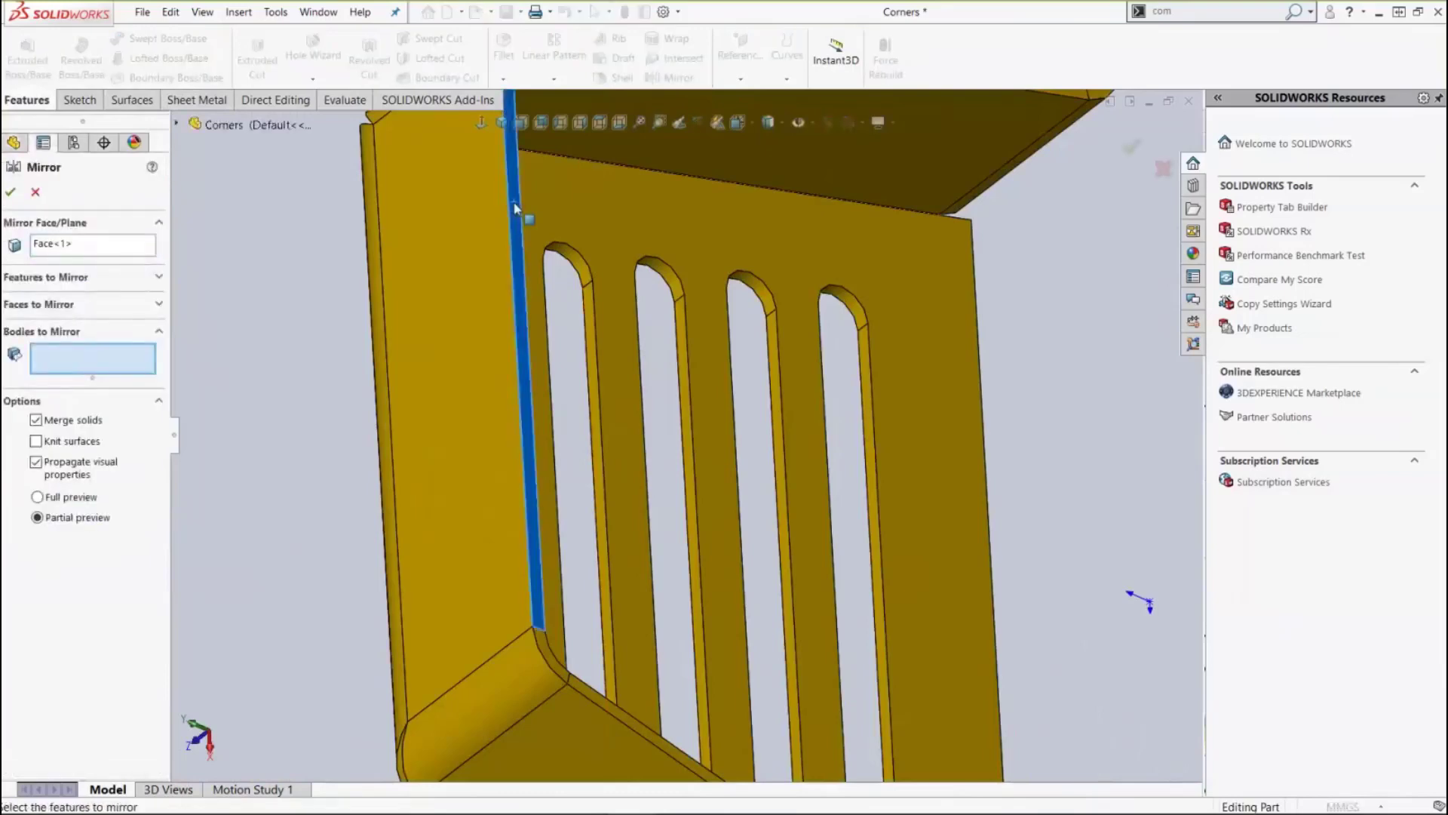
pyautogui.click(428, 340)
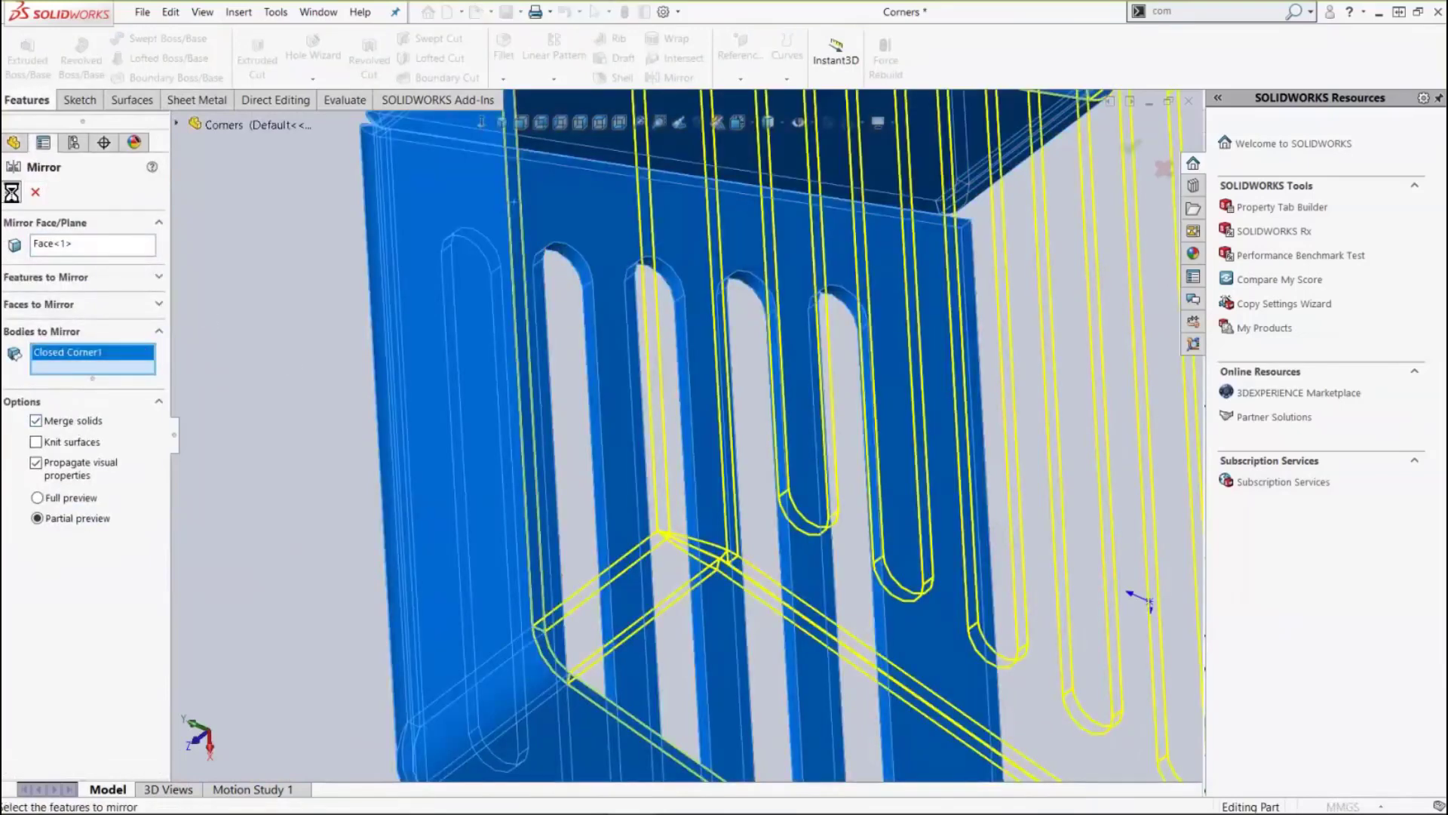
pyautogui.click(11, 192)
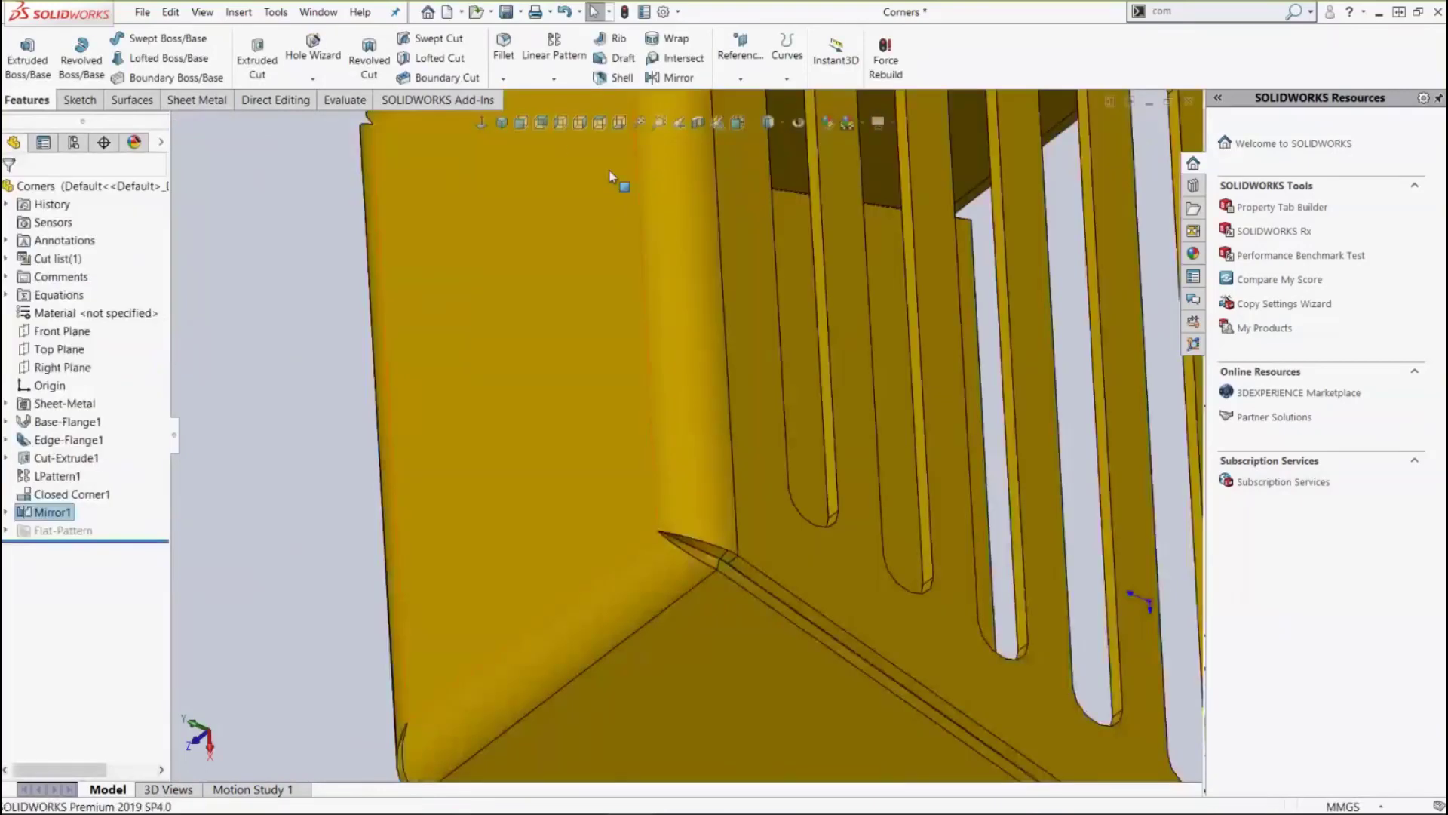
# Orient the mirrored part to the isometric view and flatten it to show its complete flat pattern.
pyautogui.click(501, 122)
pyautogui.click(419, 220)
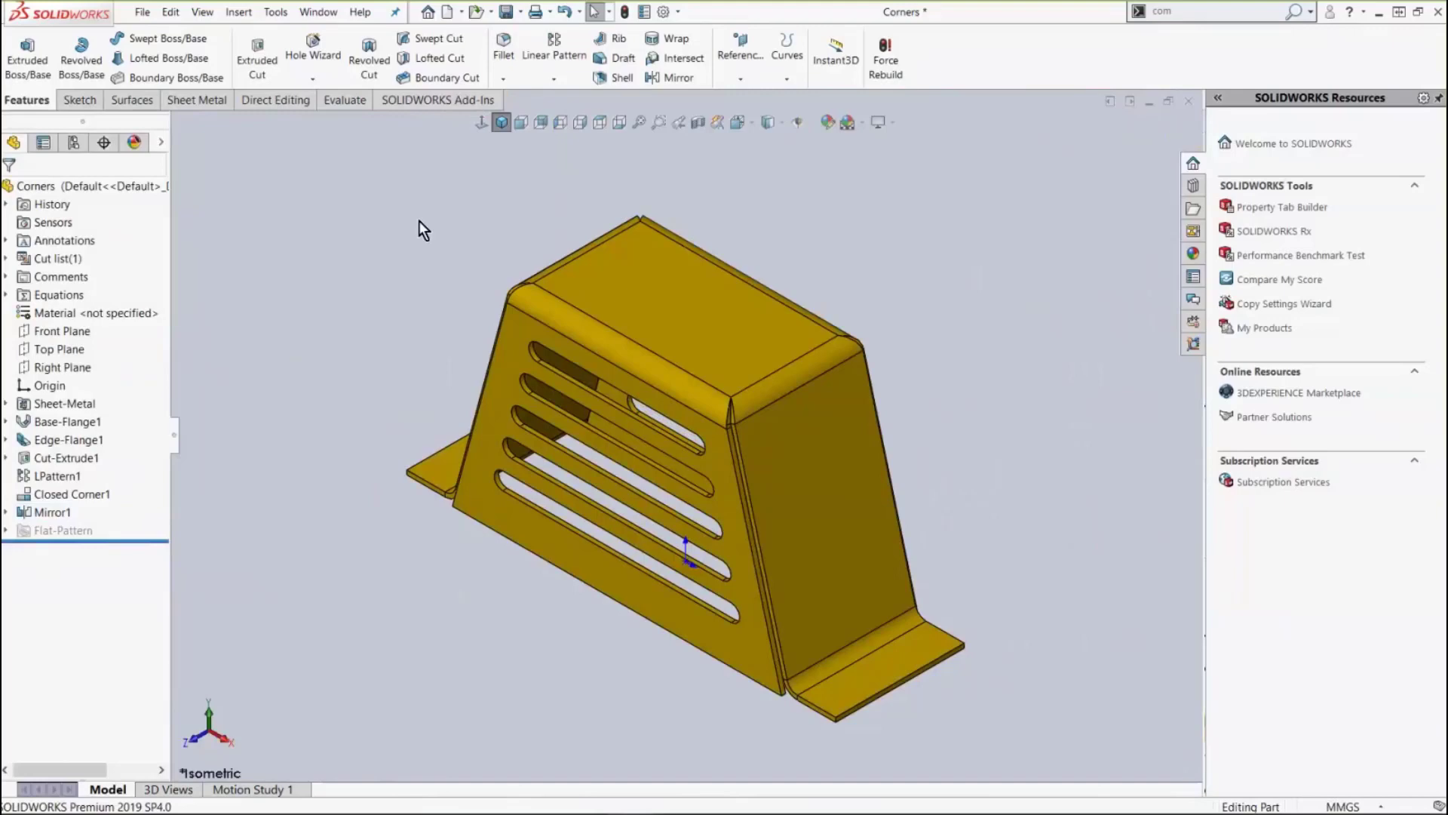
pyautogui.click(220, 103)
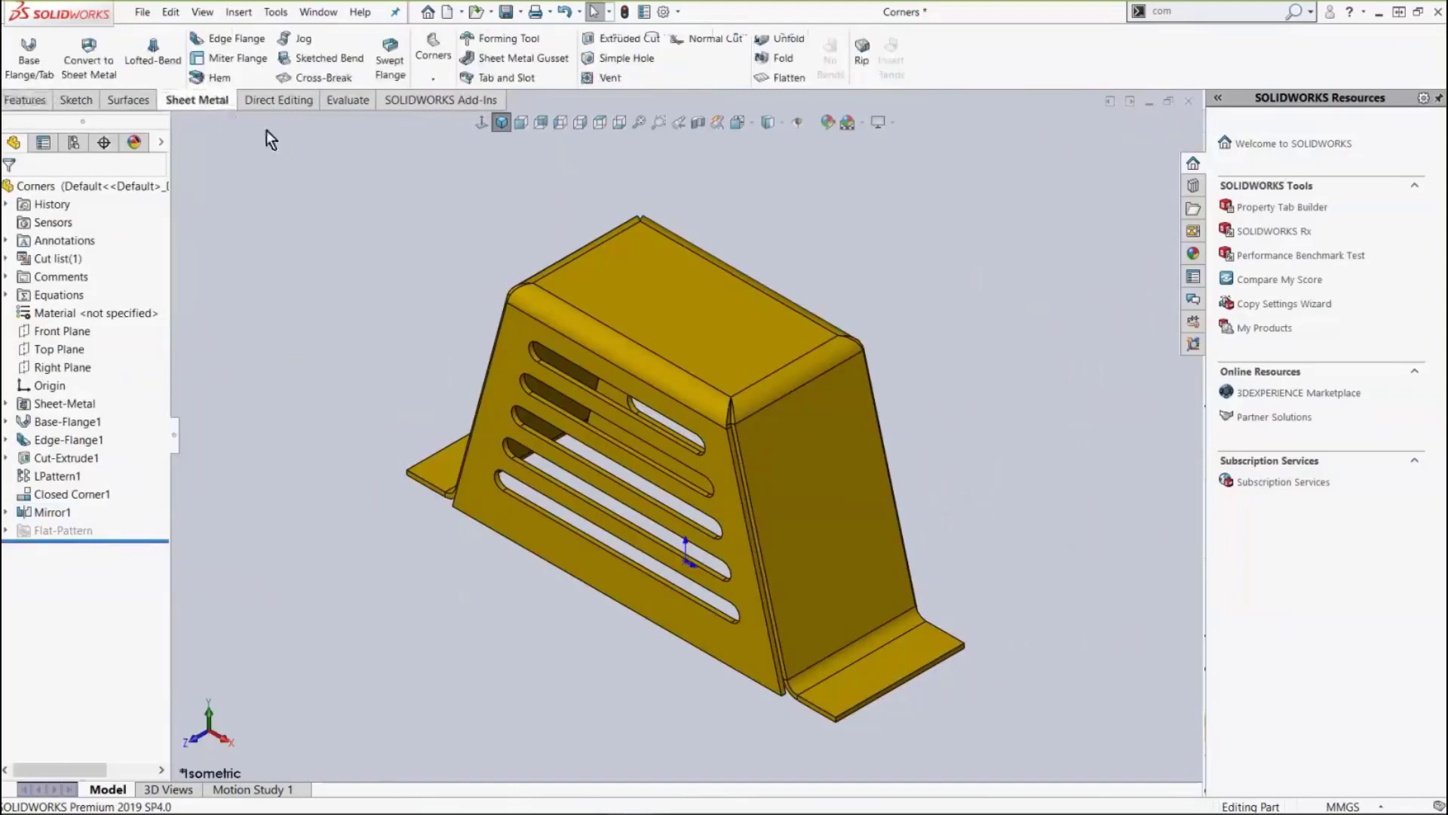
pyautogui.press('f')
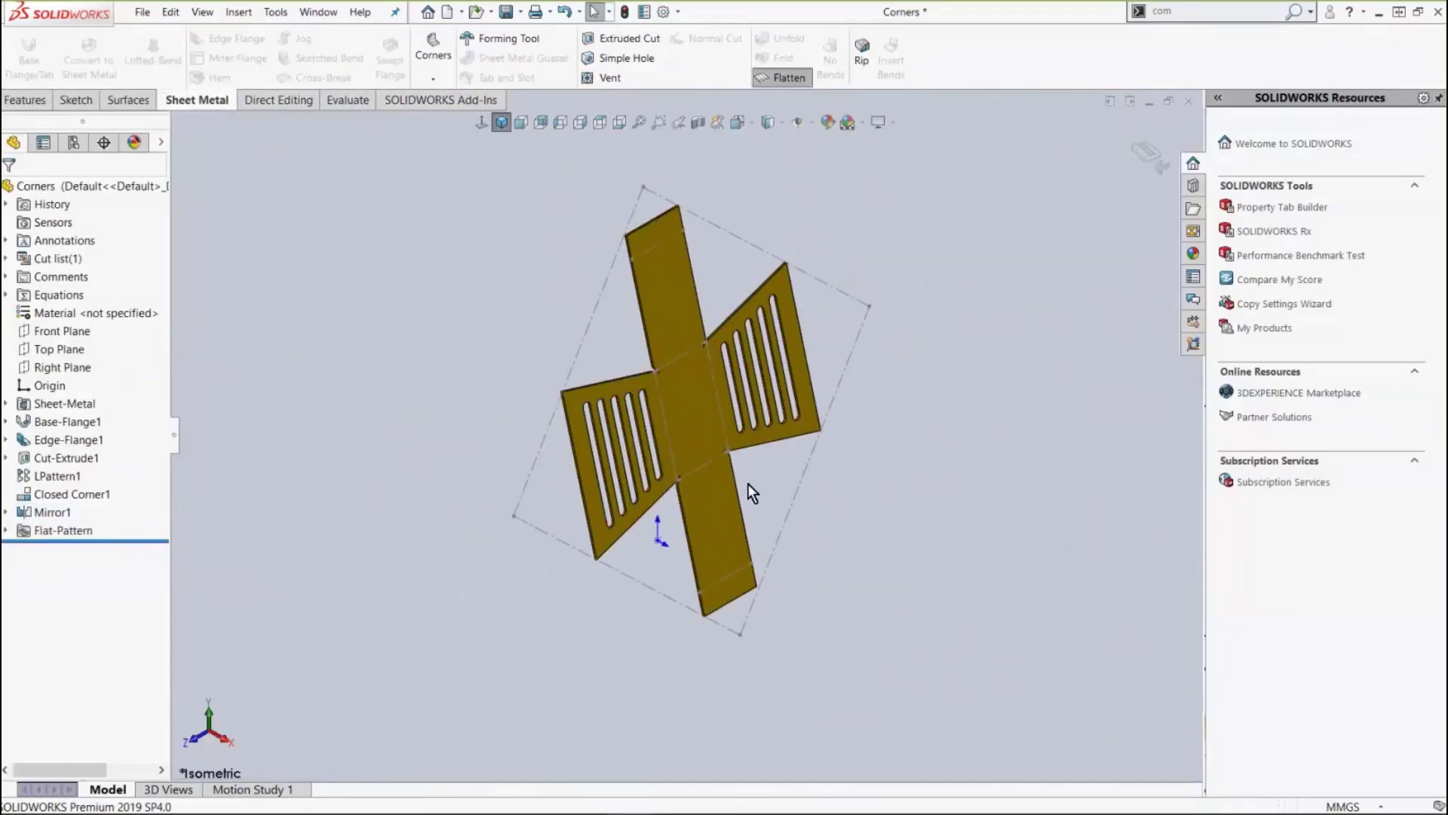
# Inspect the flat pattern and fold the mirrored part back to its bent shape in the isometric view.
pyautogui.moveTo(749, 486)
pyautogui.mouseDown(button='middle')
pyautogui.moveTo(872, 501)
pyautogui.moveTo(716, 475)
pyautogui.moveTo(767, 478)
pyautogui.mouseUp(button='middle')
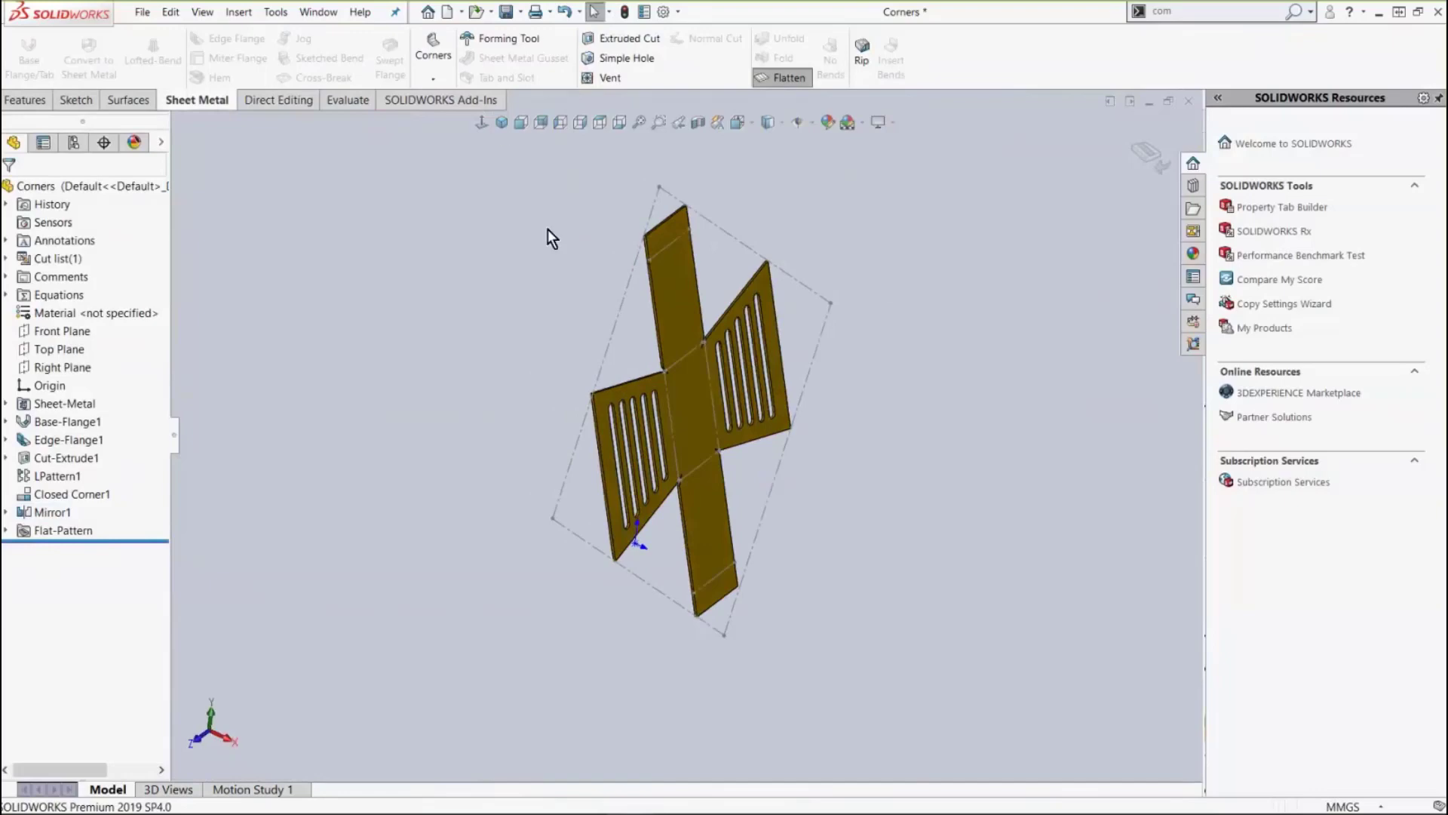
pyautogui.click(778, 78)
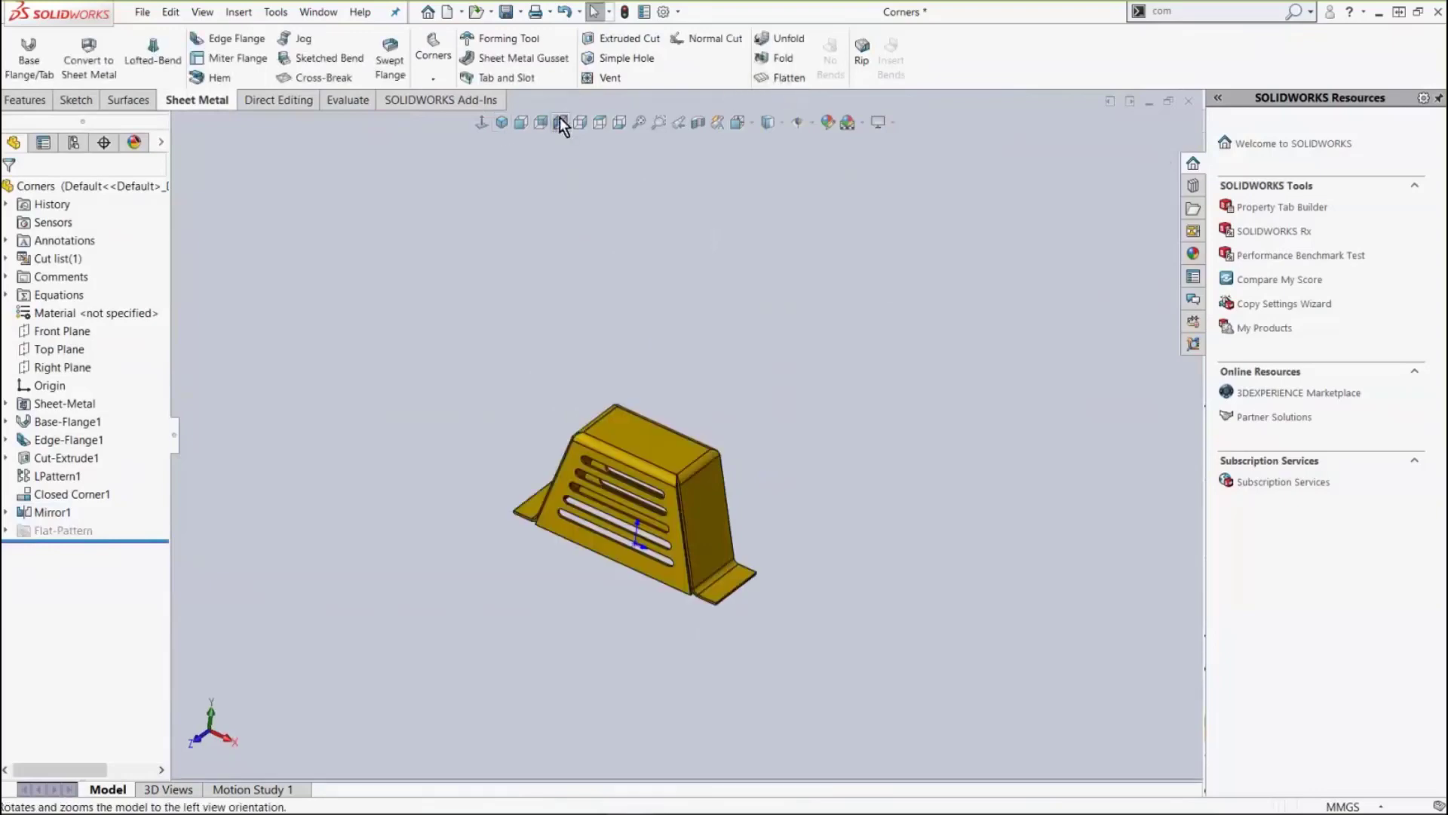
pyautogui.click(501, 121)
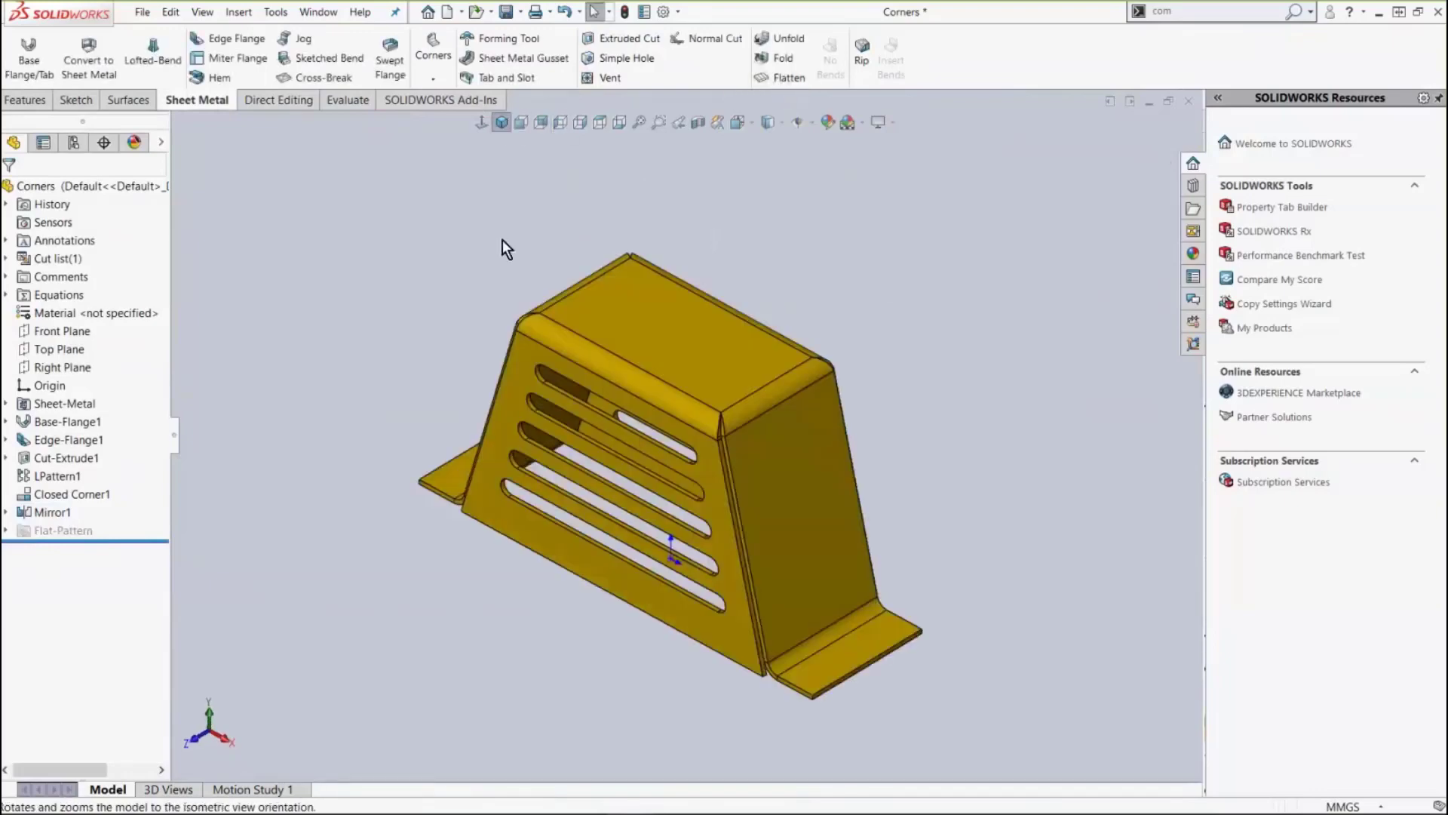
# Edit the flat pattern to use the part's flat top face as the fixed face, and inspect the flattened result.
pyautogui.click(6, 530)
pyautogui.rightClick(65, 549)
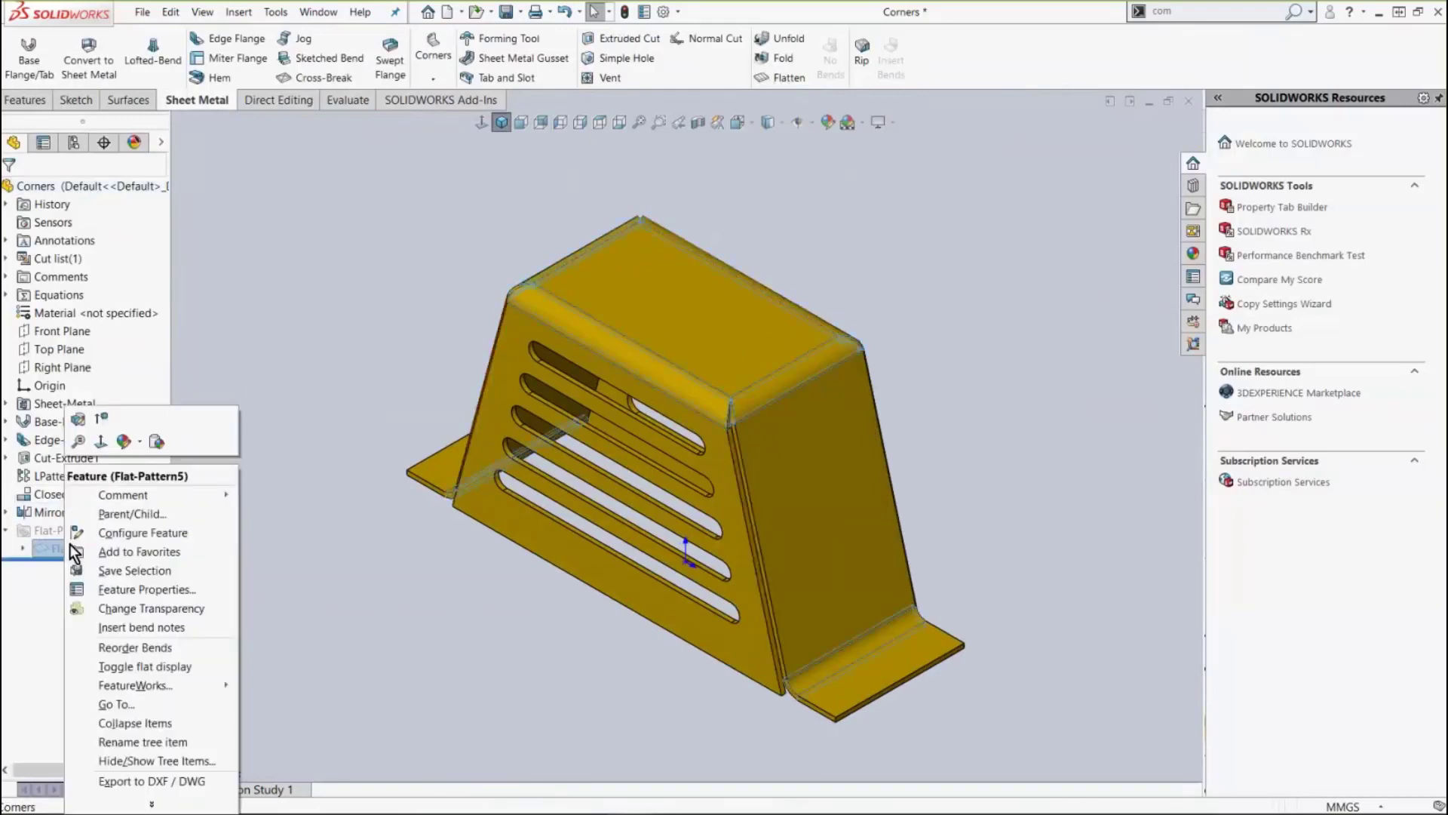
pyautogui.click(78, 425)
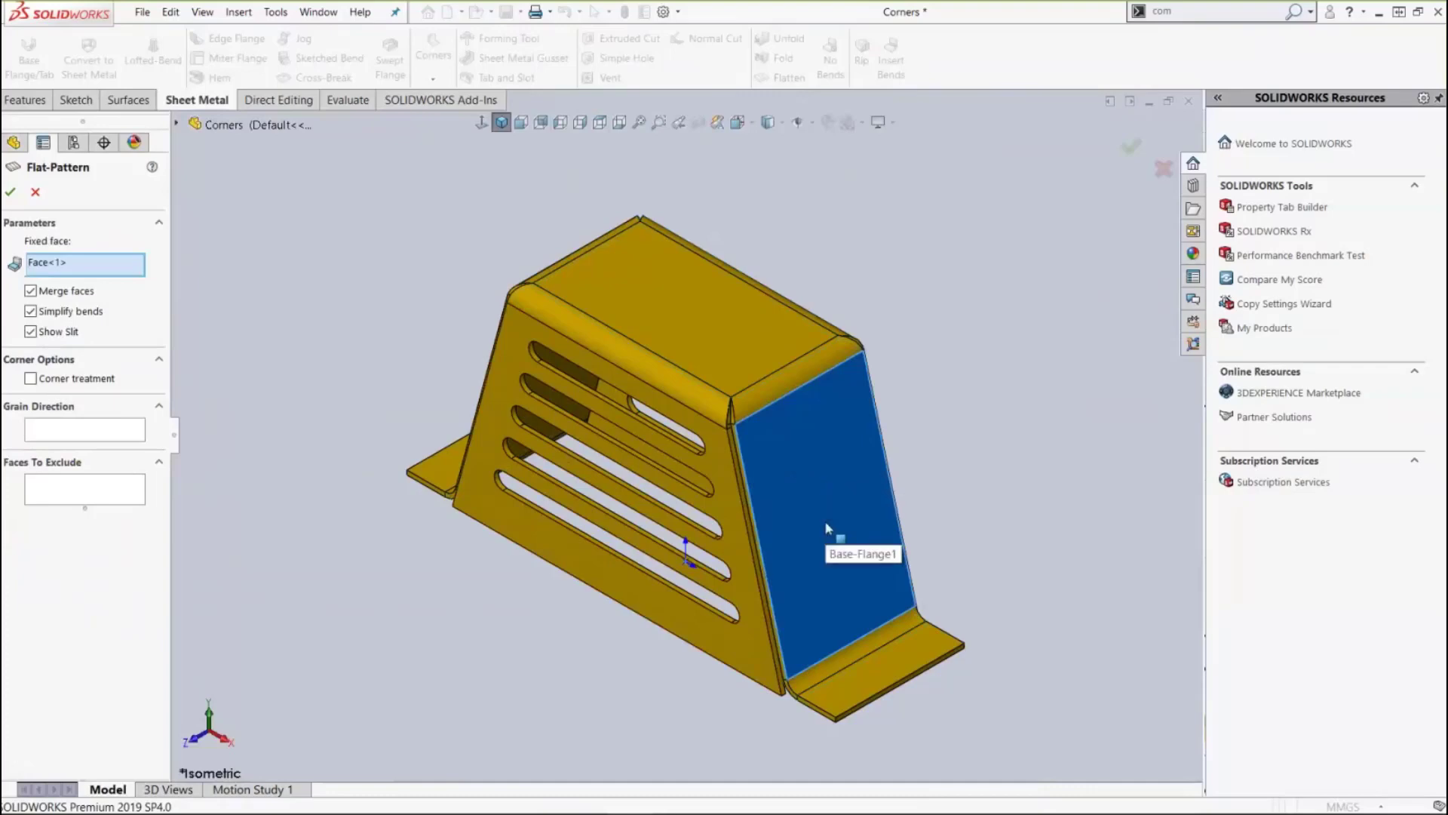
pyautogui.click(689, 323)
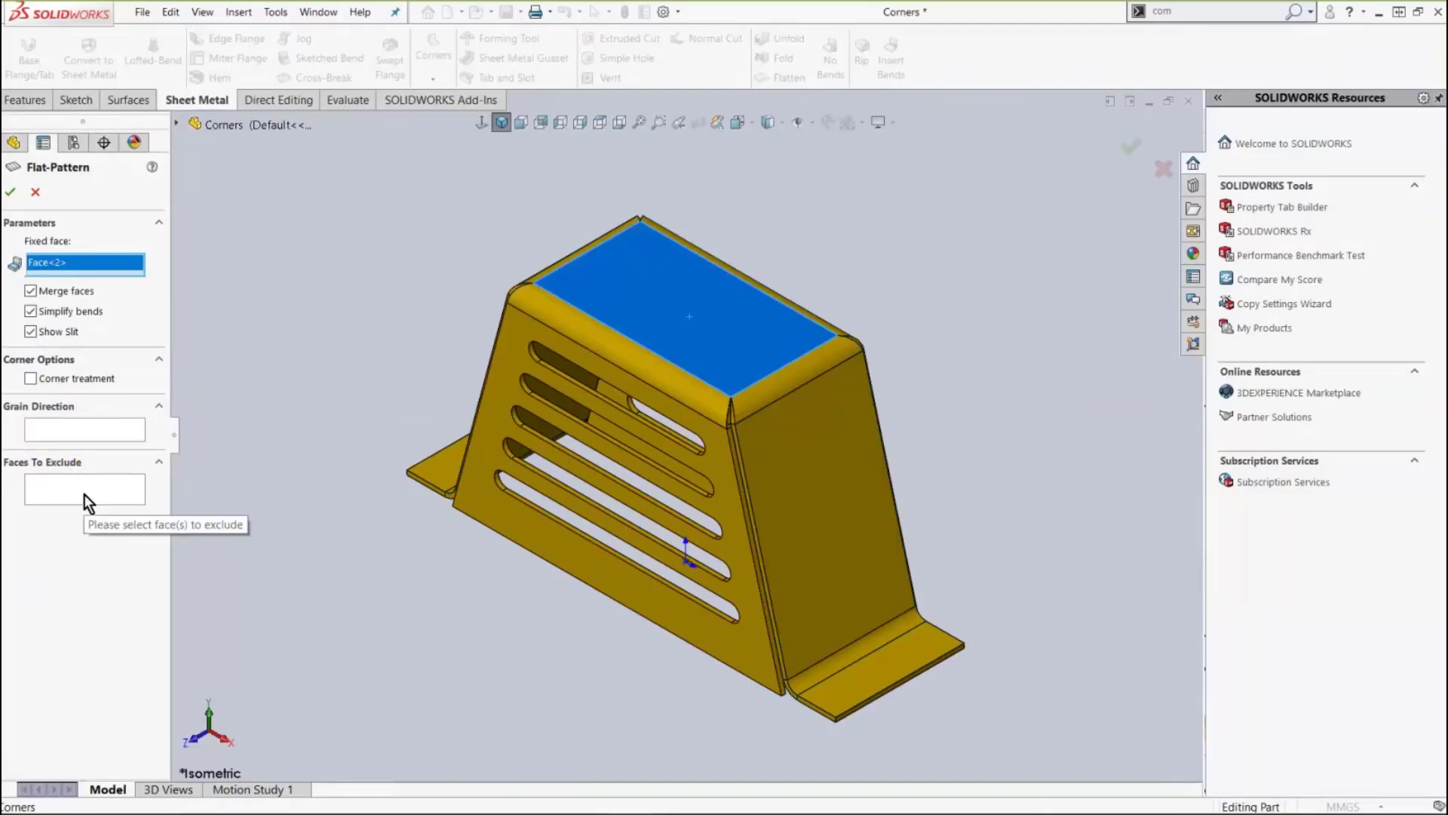
pyautogui.click(12, 195)
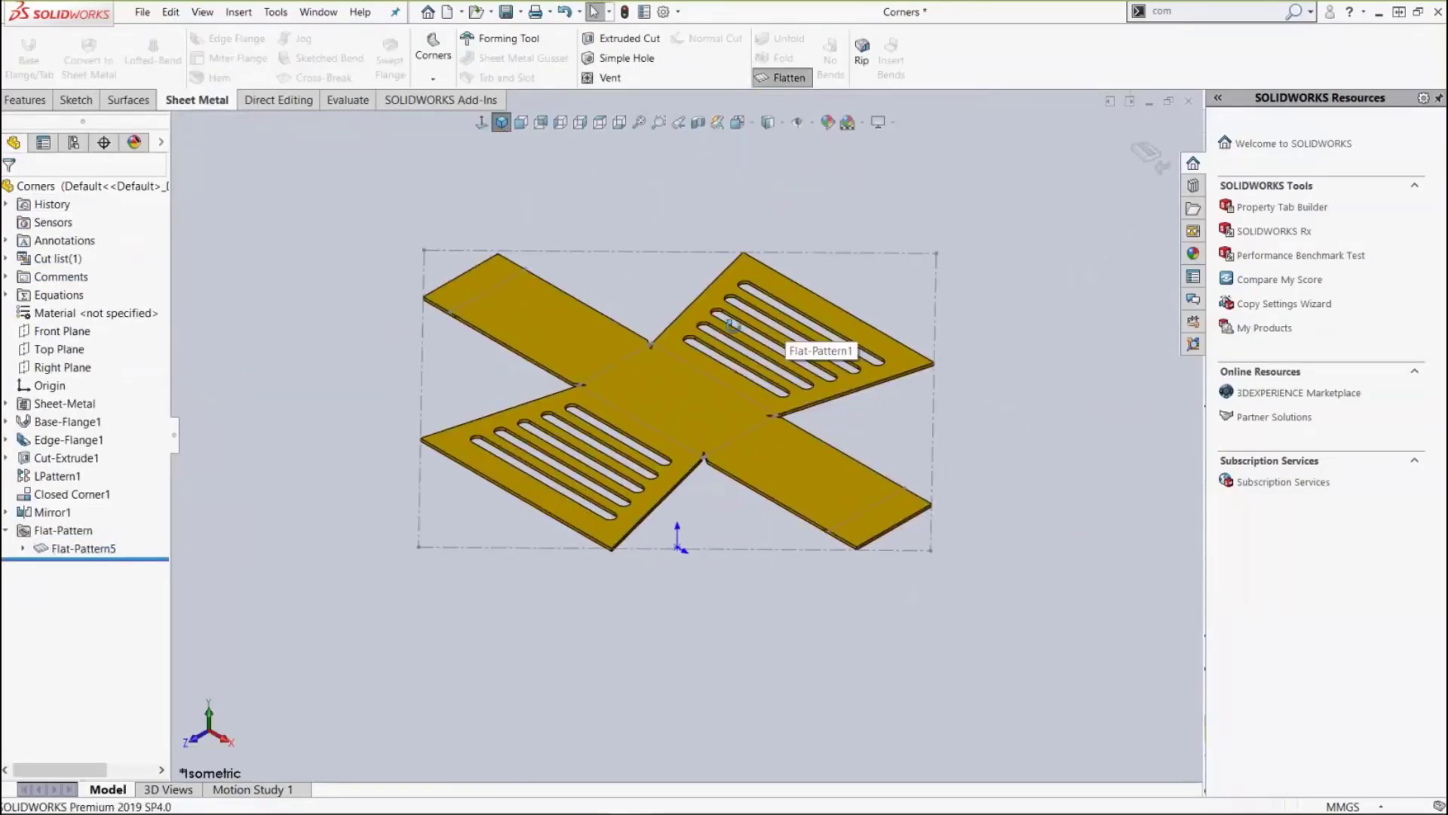
pyautogui.moveTo(800, 332); pyautogui.dragTo(718, 427, button='middle')
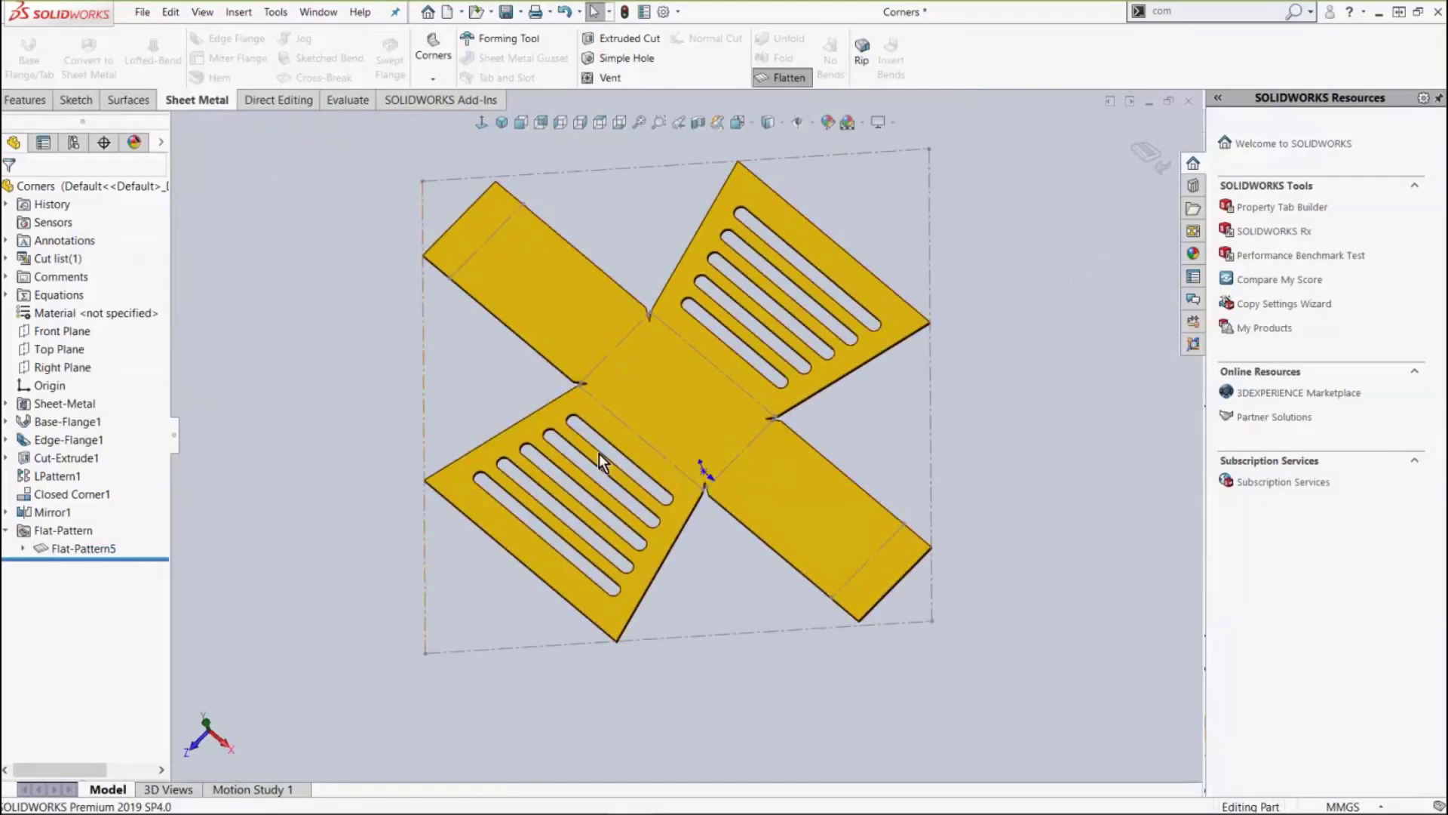
pyautogui.click(501, 121)
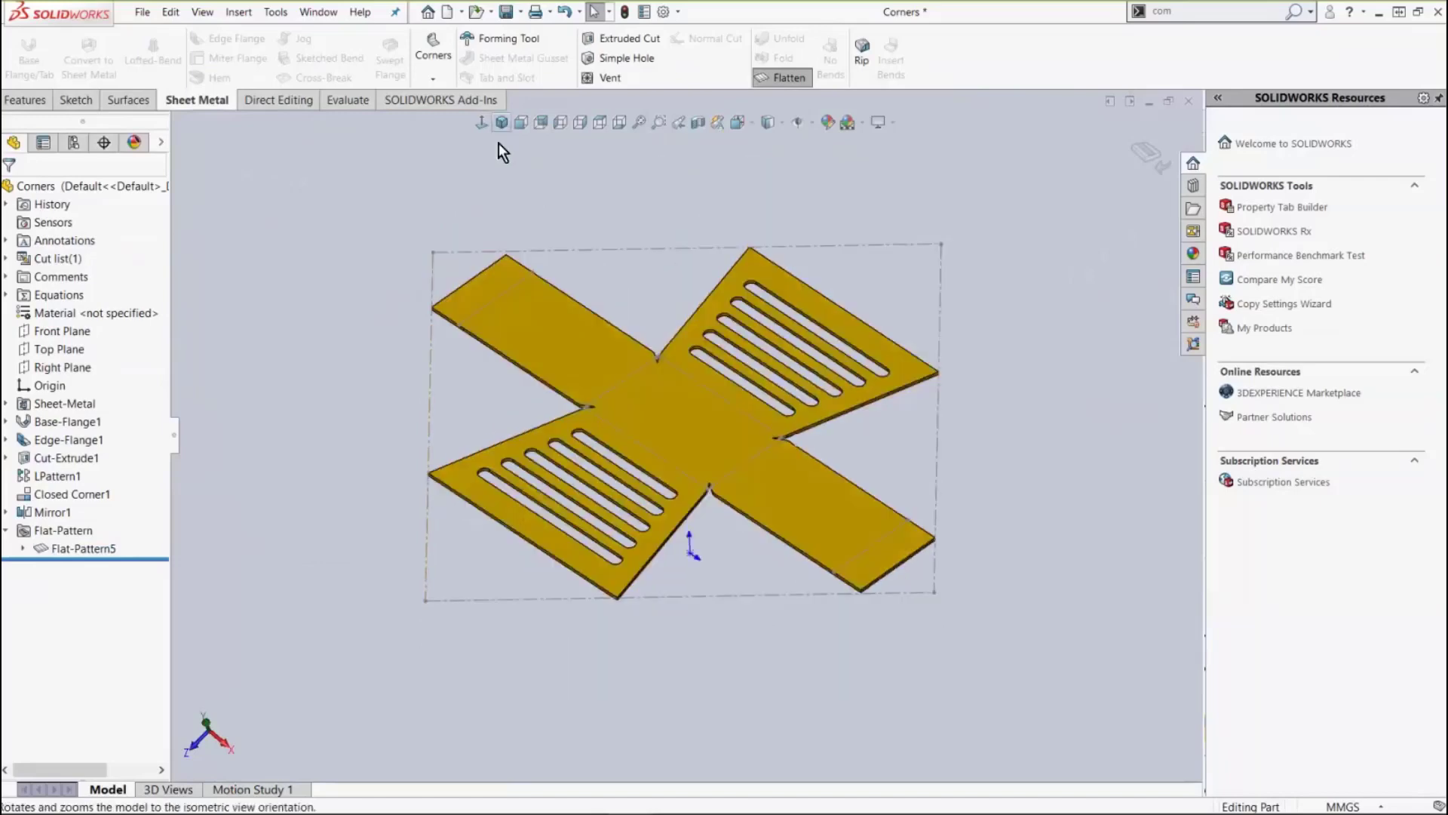
# Fold the part and set the flat pattern's grain direction along the slotted wall's lower edge.
pyautogui.click(776, 74)
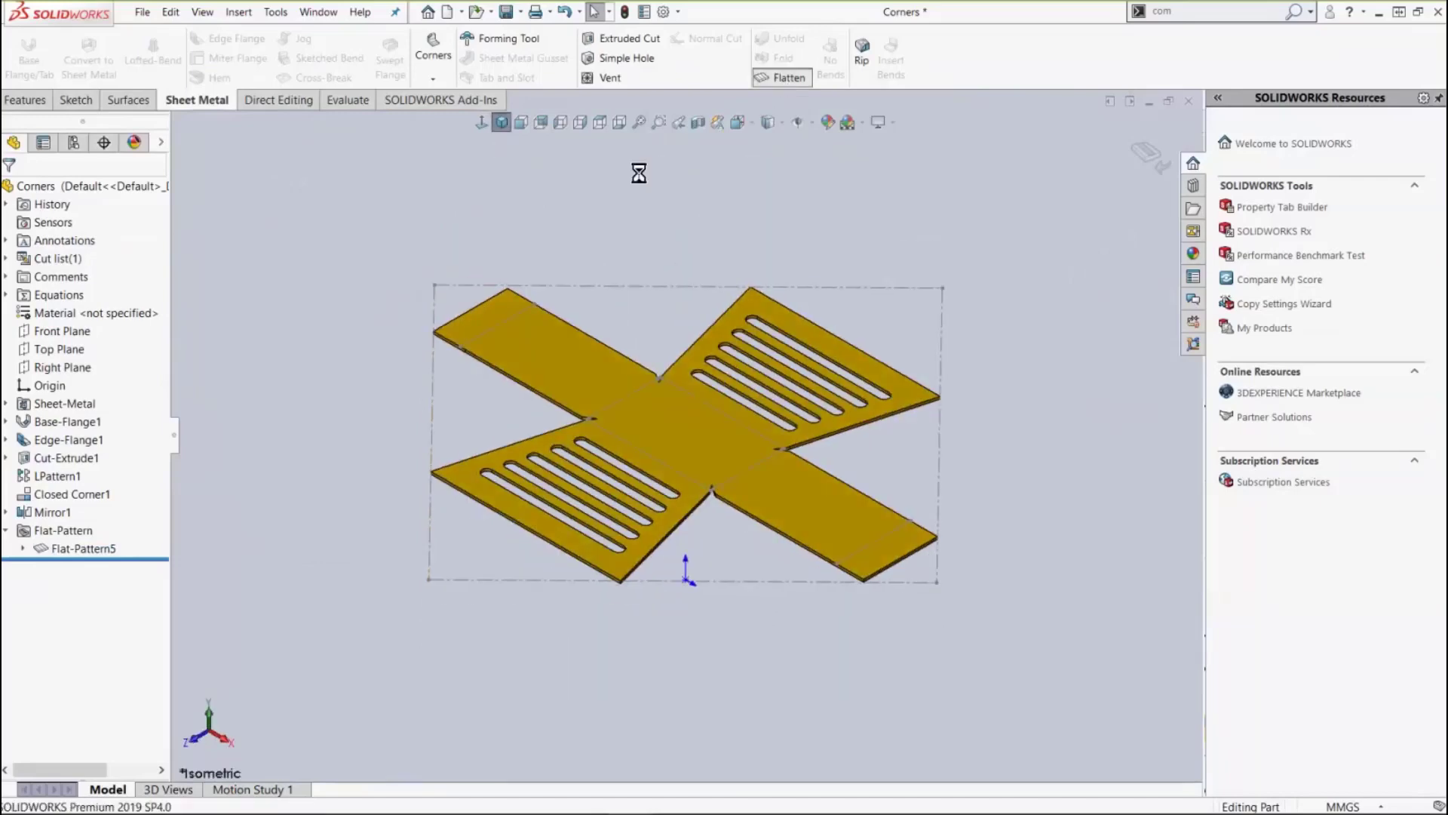
pyautogui.rightClick(66, 548)
pyautogui.click(85, 421)
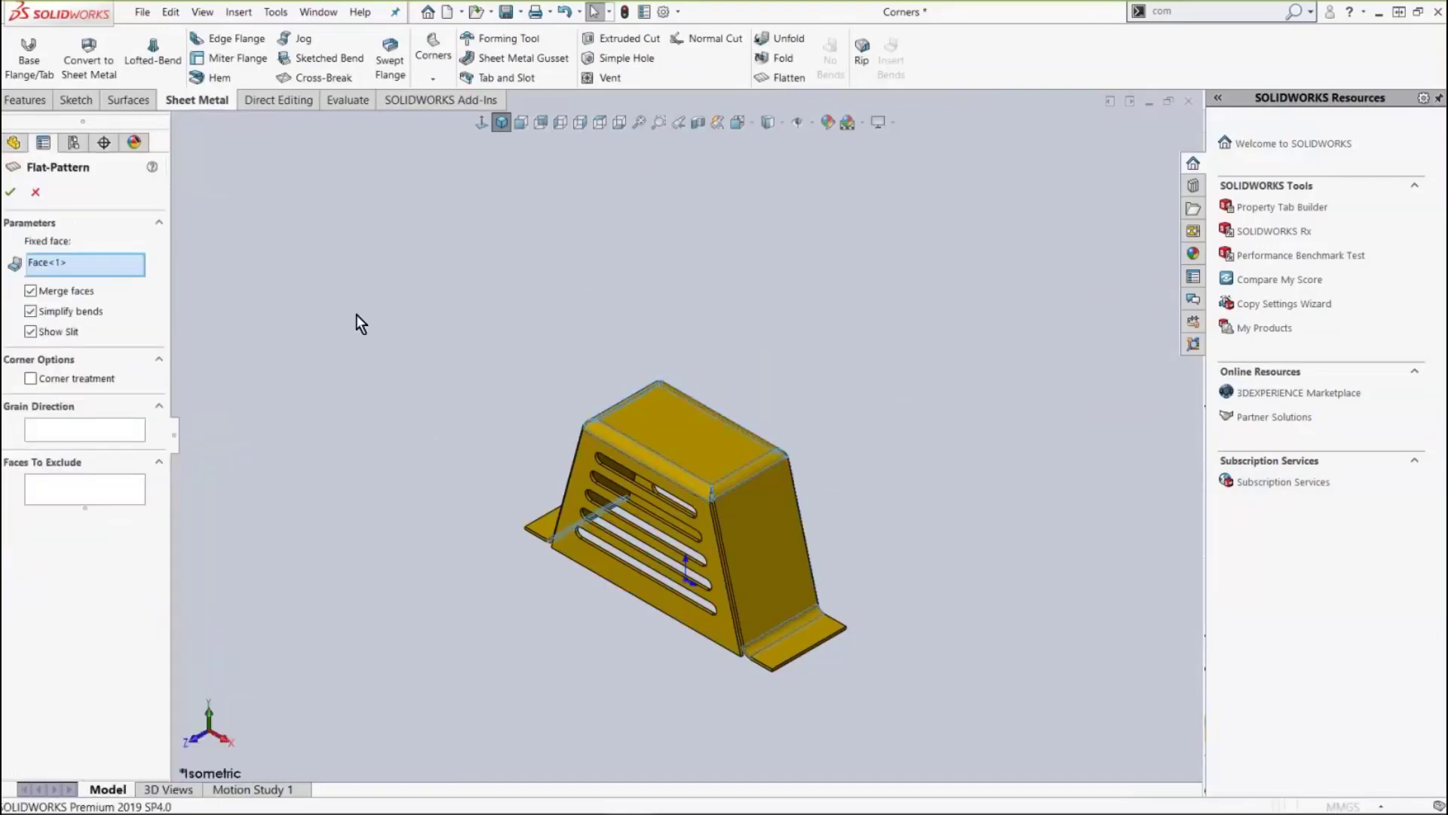
pyautogui.click(80, 434)
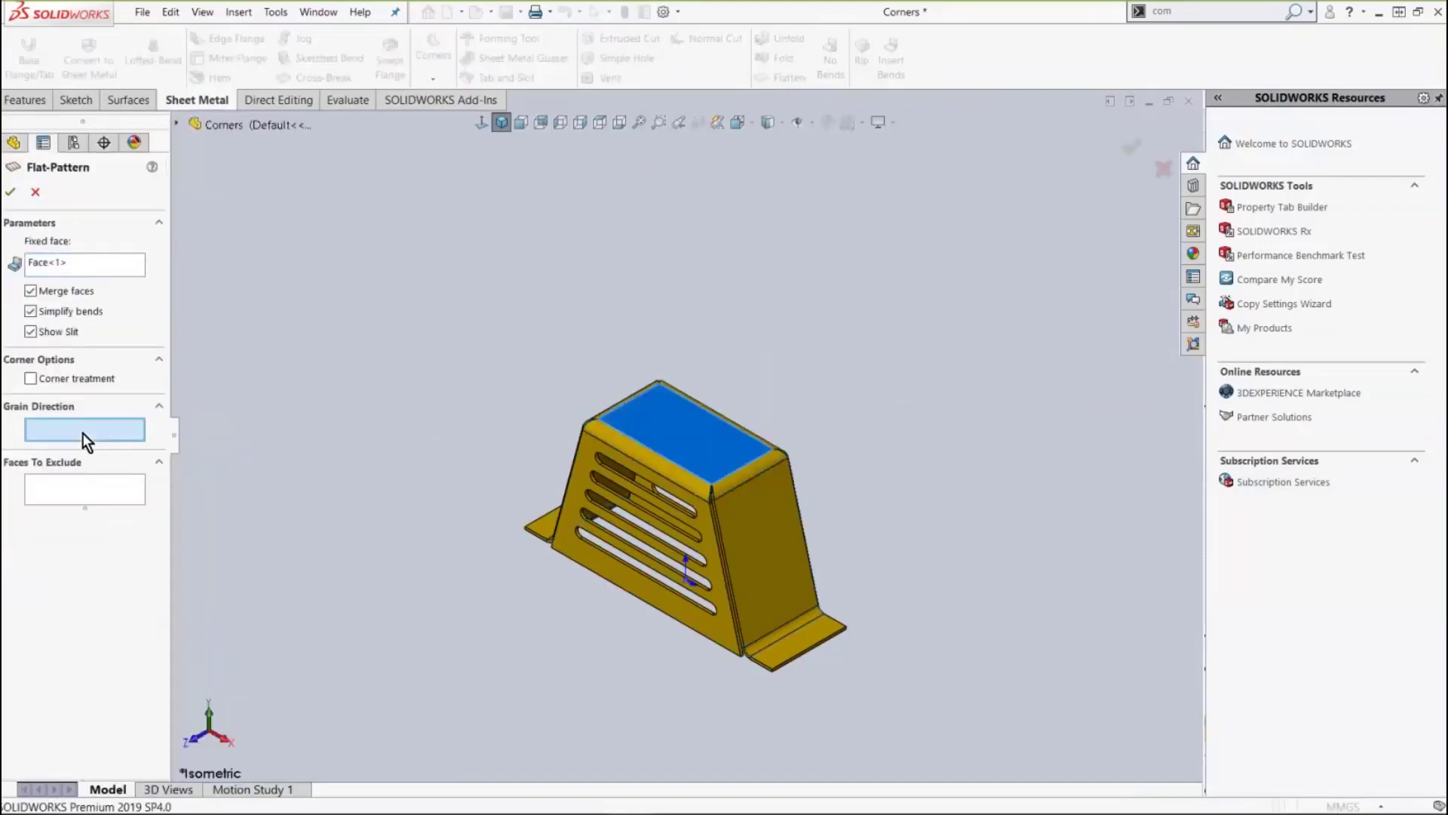
pyautogui.click(620, 590)
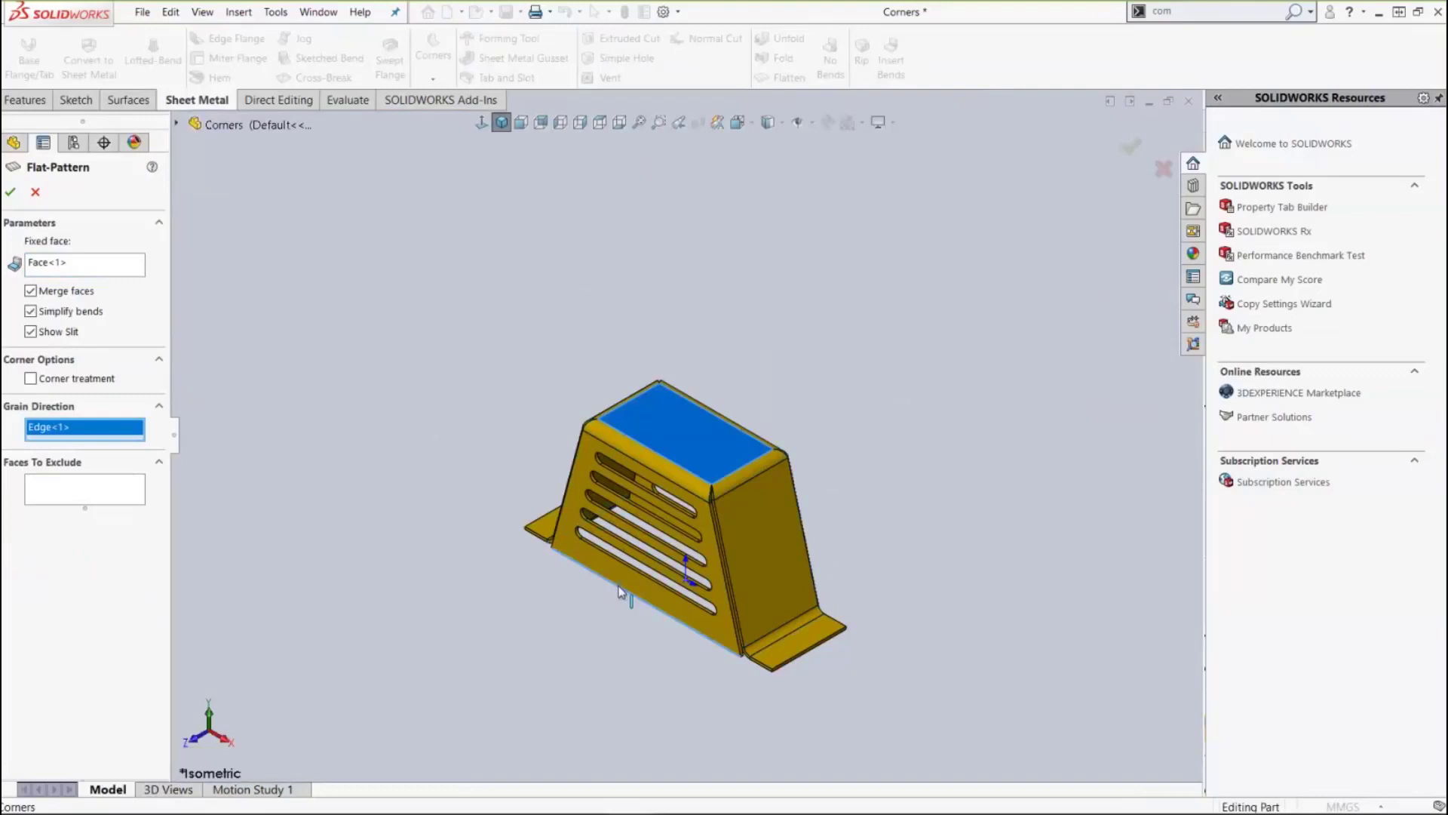
pyautogui.click(11, 194)
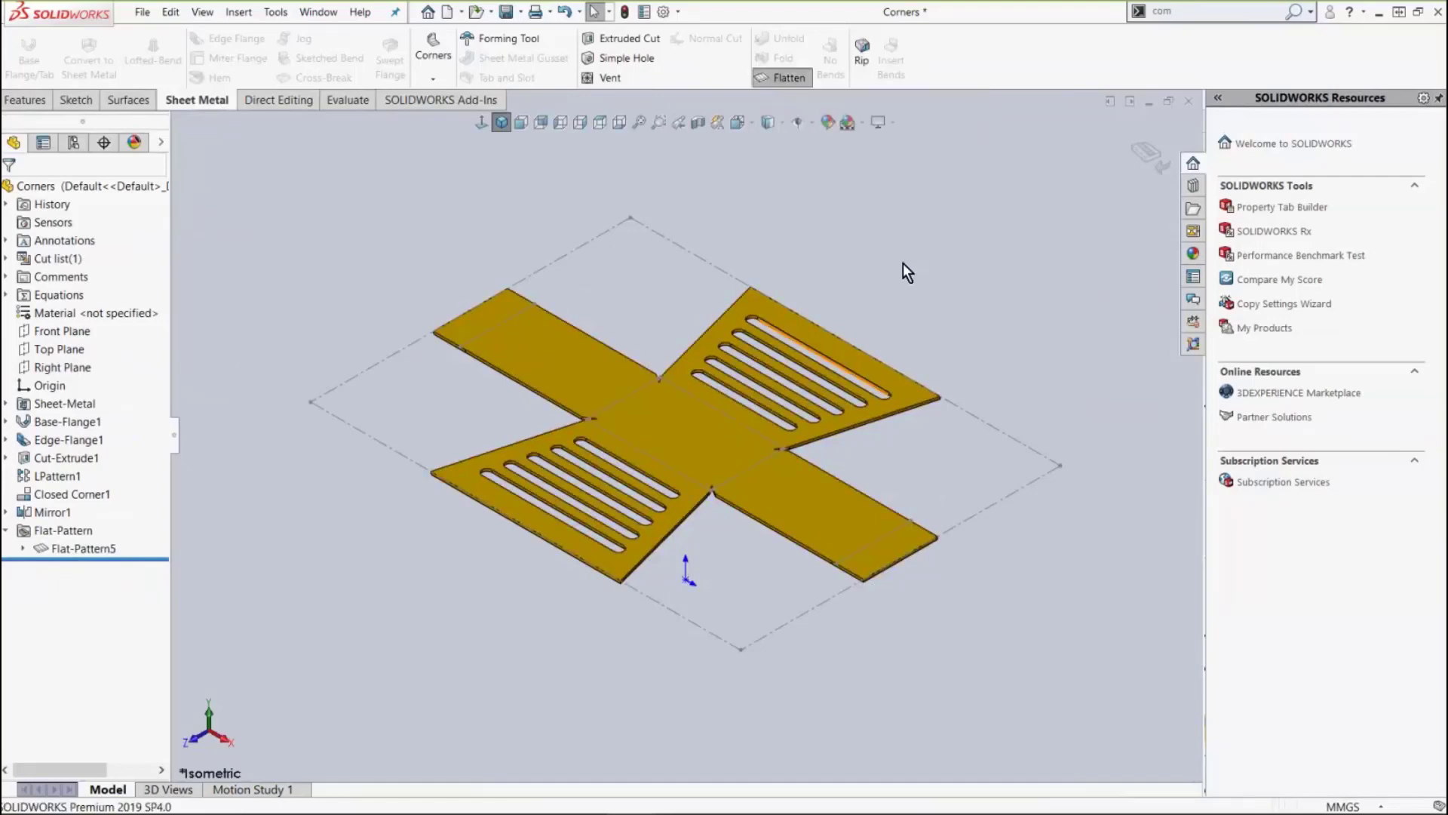
# Exit the flattened state to restore the folded part.
pyautogui.click(786, 75)
pyautogui.scroll(-5, 733, 491)
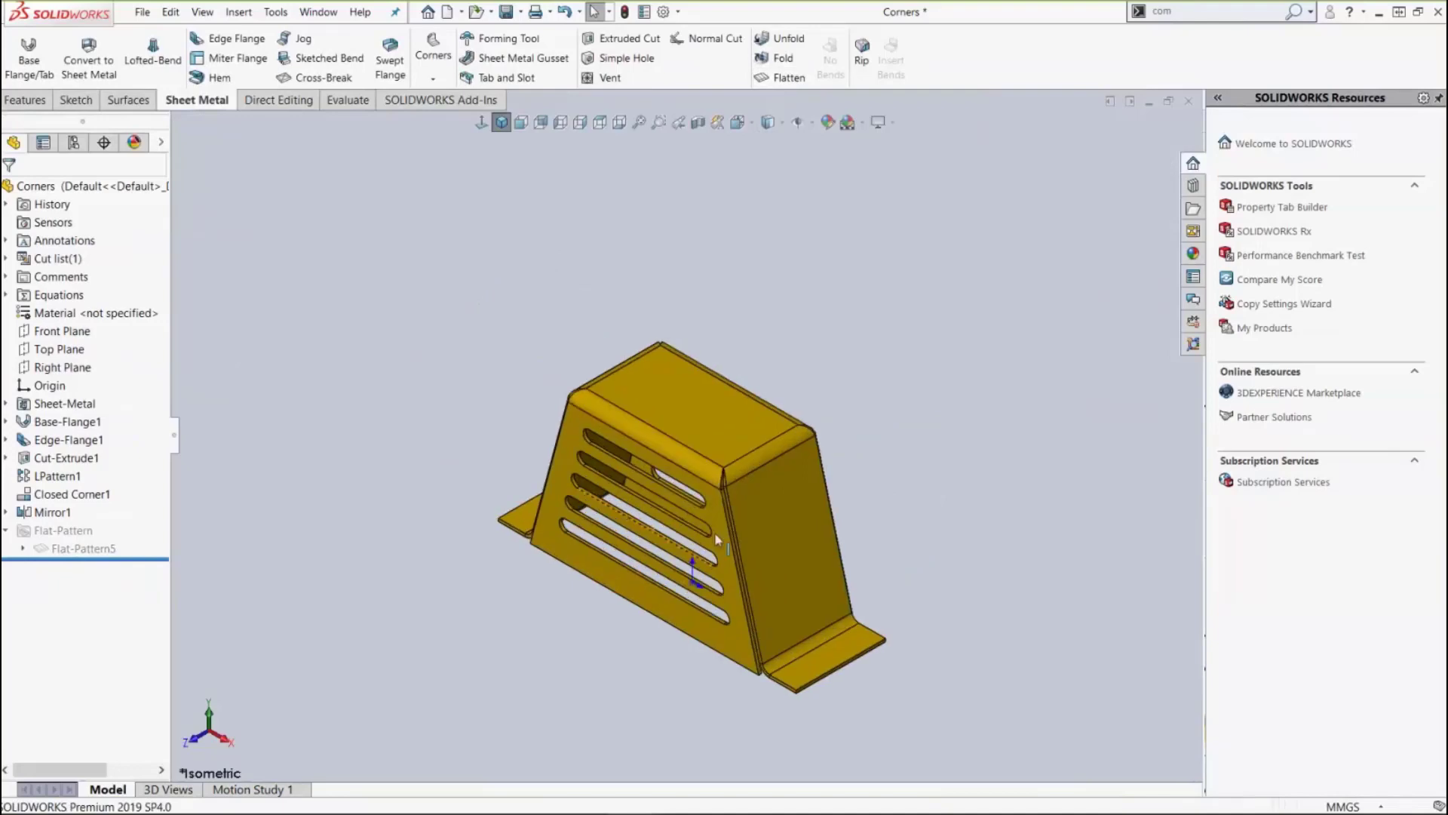
pyautogui.scroll(2, 632, 370)
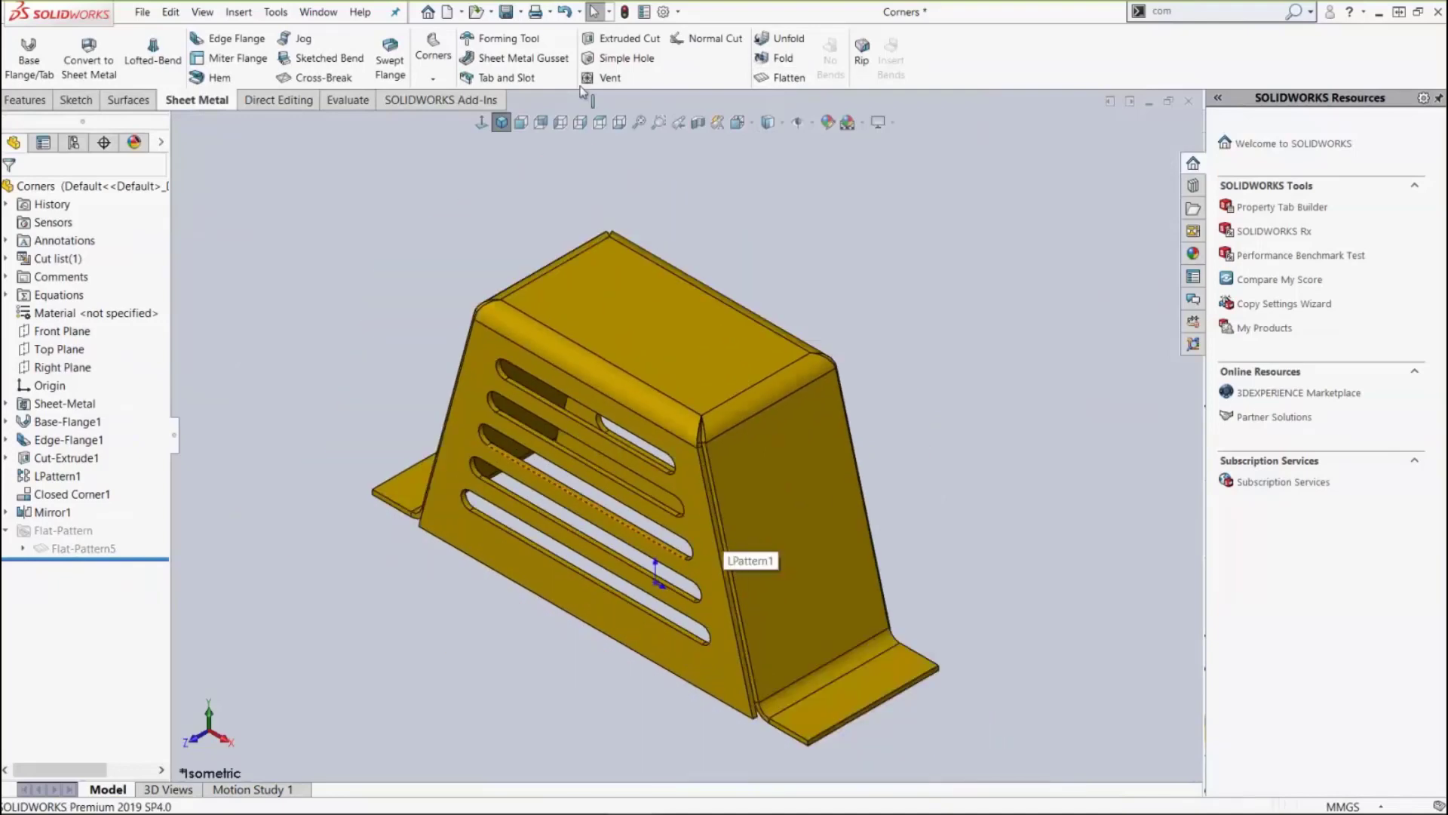
# Start a 2 Bend Corner relief on the mirrored body, collect all its corners and set their relief type to Circular.
pyautogui.click(431, 77)
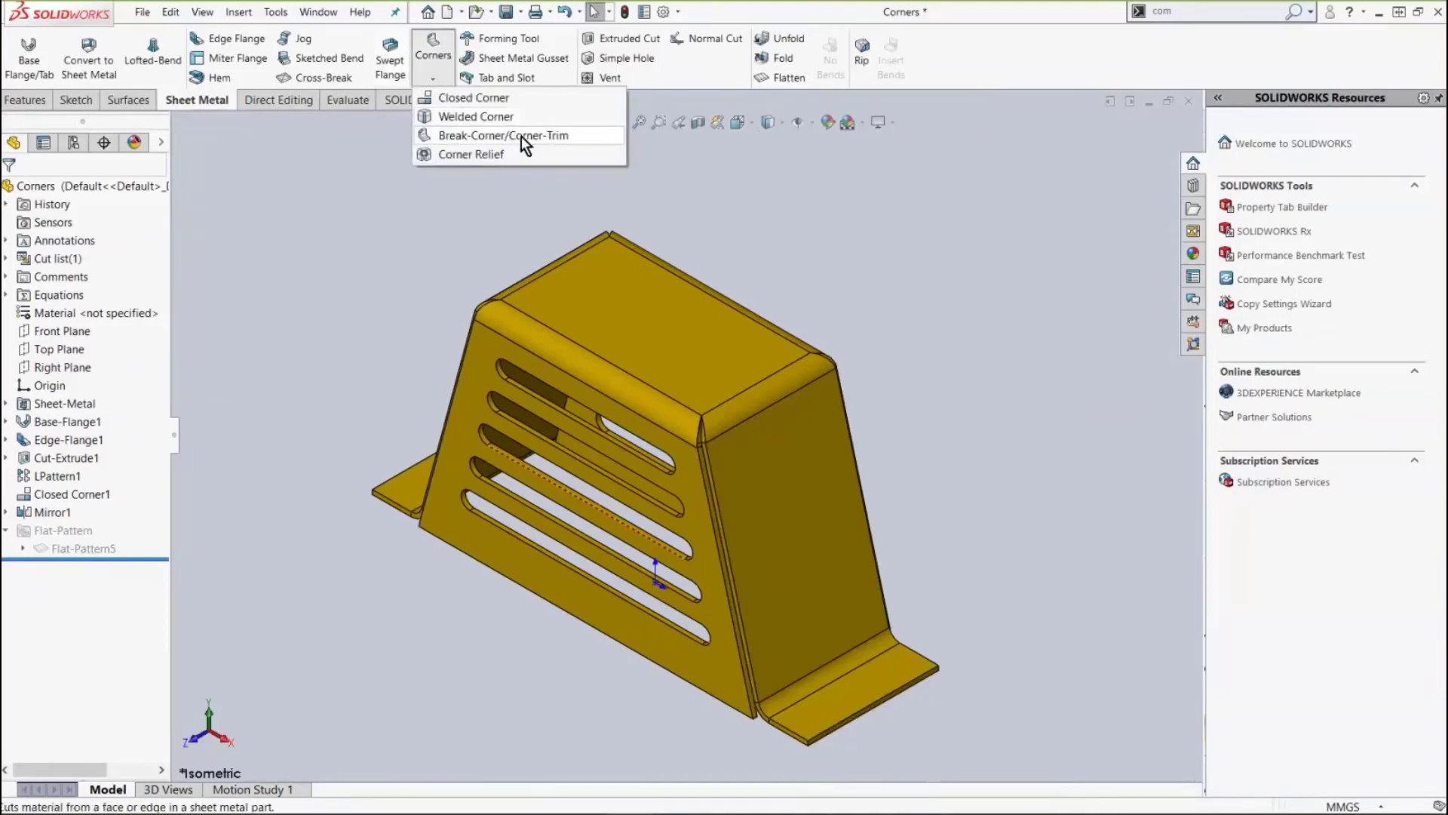
pyautogui.click(477, 155)
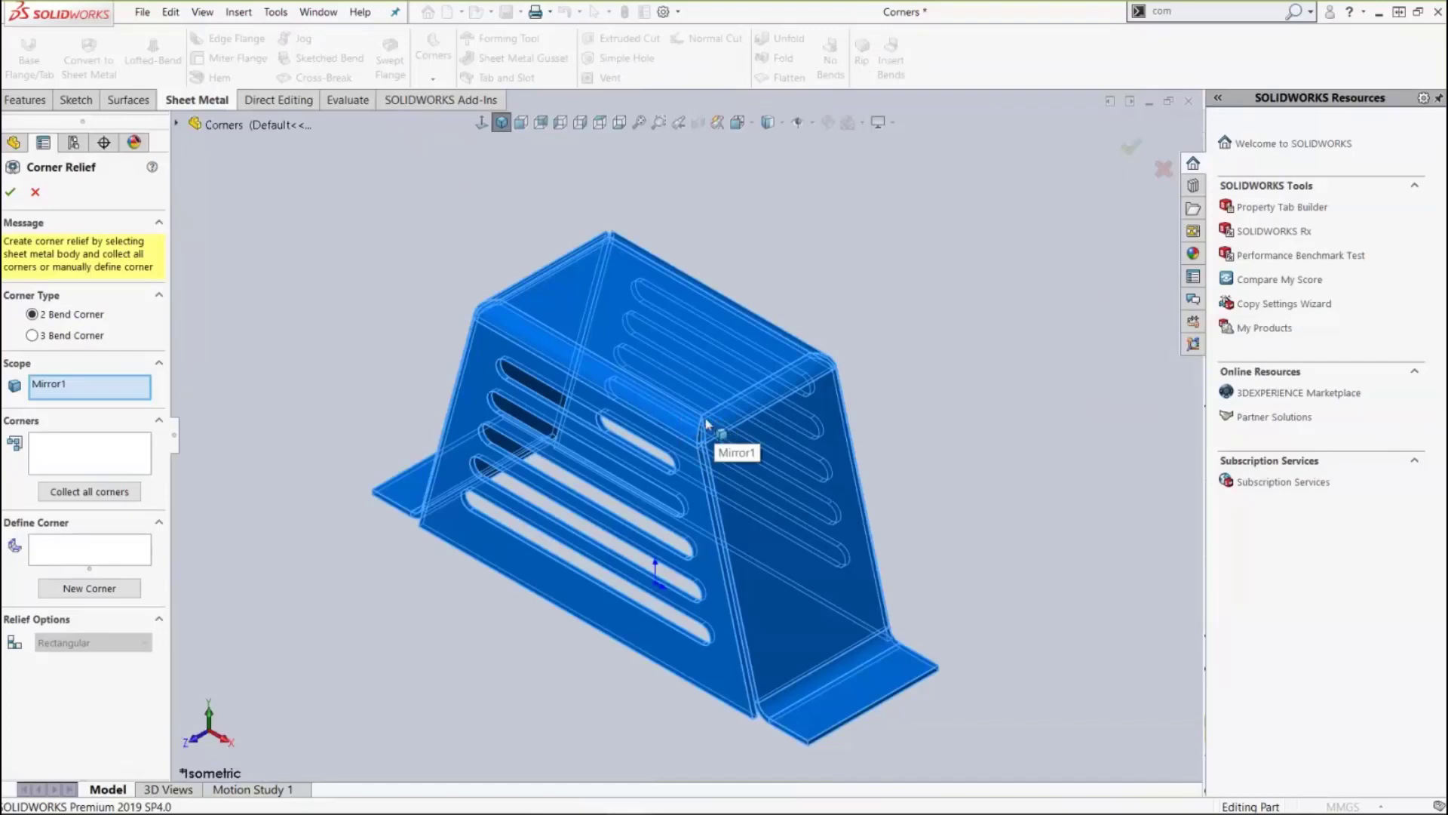
pyautogui.click(69, 491)
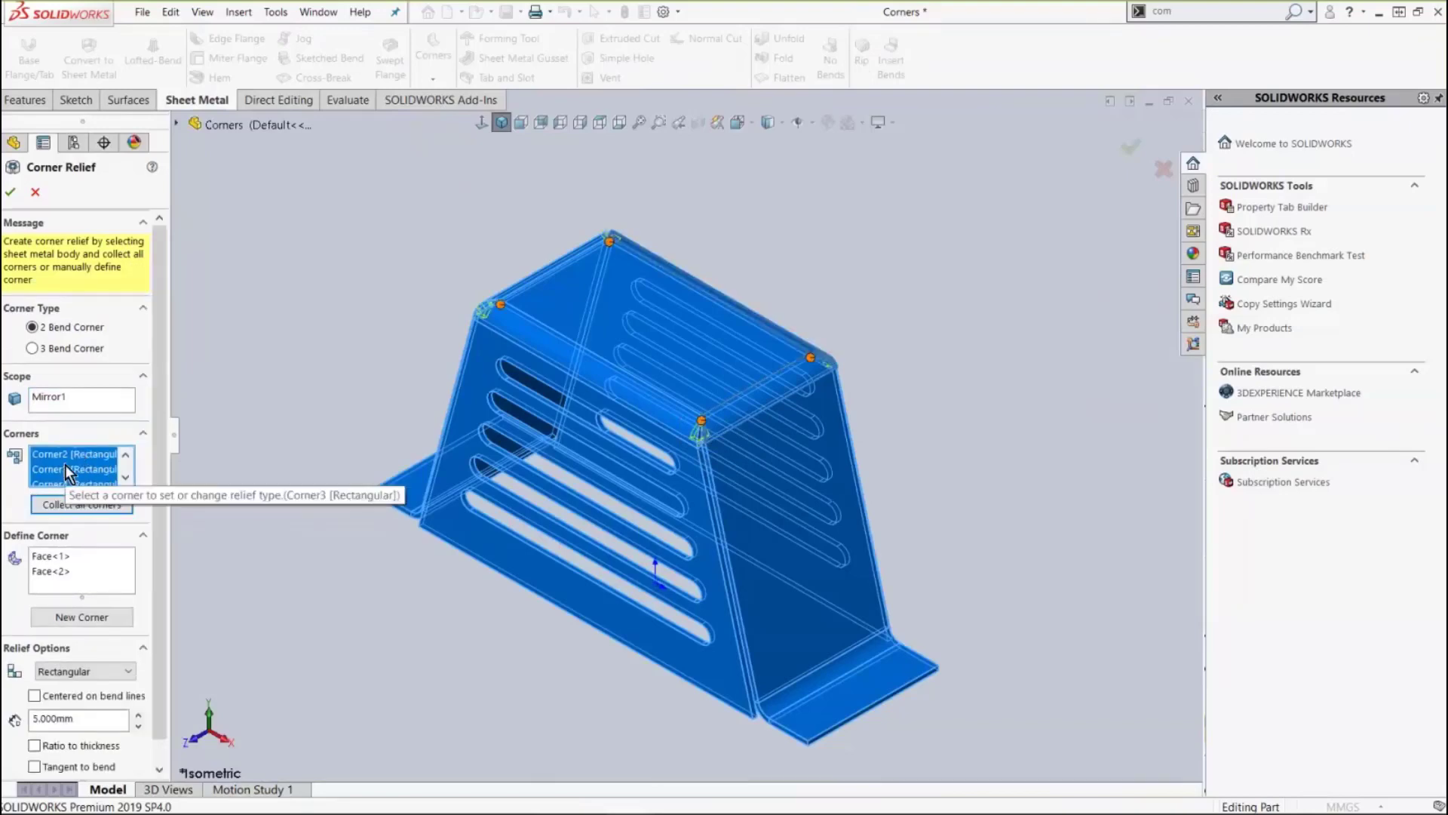
pyautogui.click(83, 672)
pyautogui.click(68, 688)
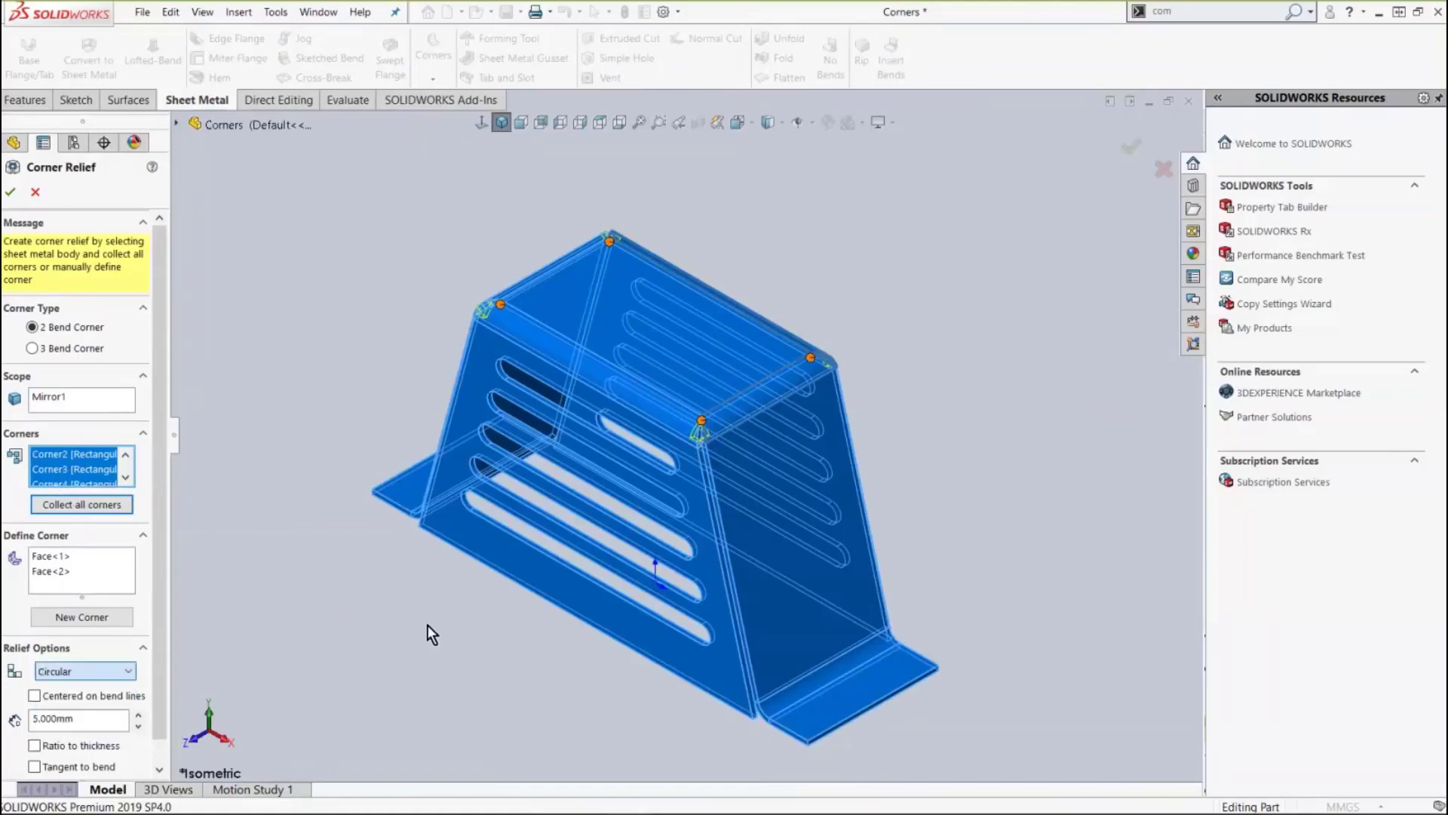
pyautogui.scroll(-5, 725, 427)
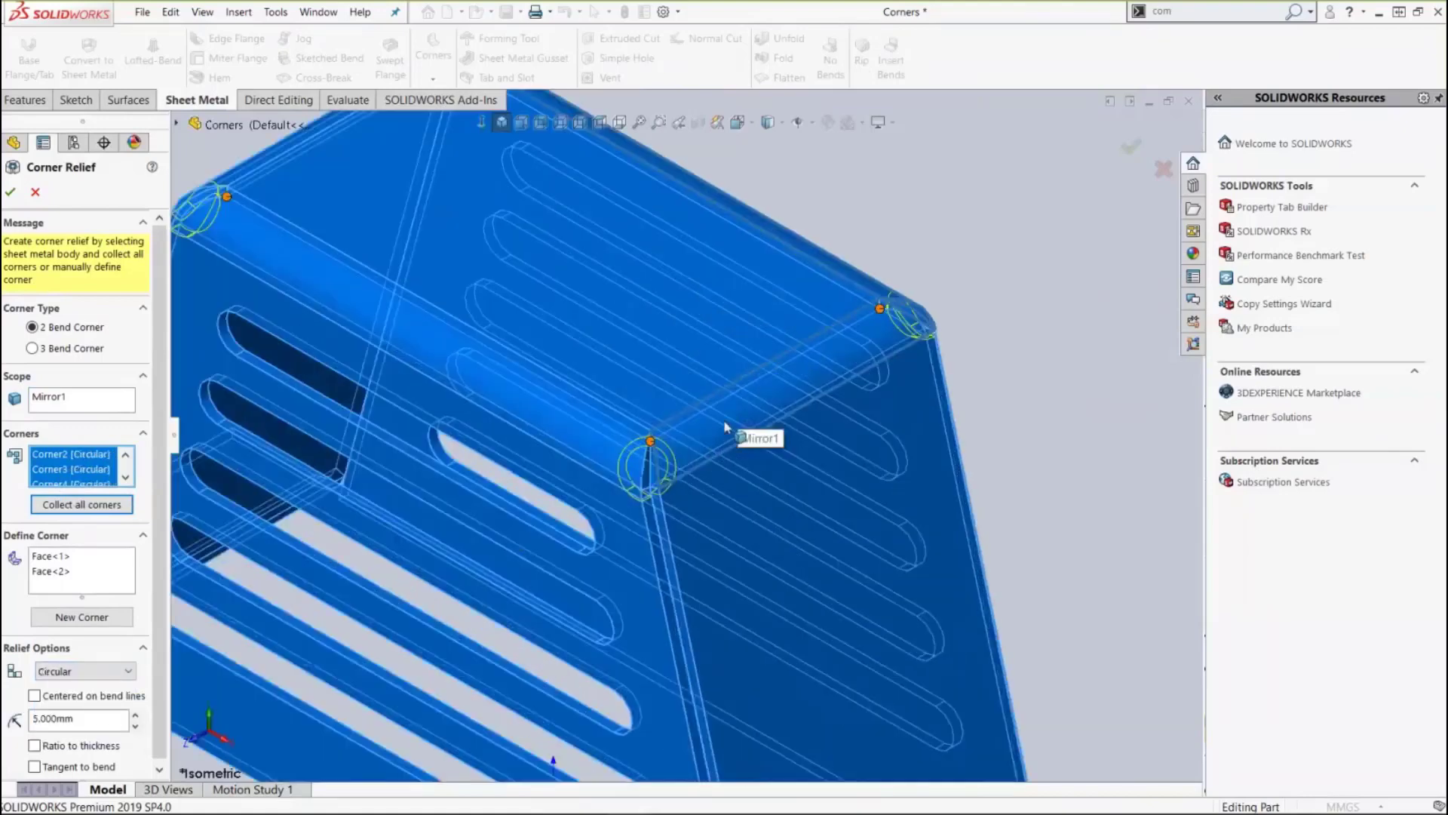
# Keep the front corner circular, set the other collected corners to Tear, and create the corner relief, returning to the isometric view.
pyautogui.click(650, 444)
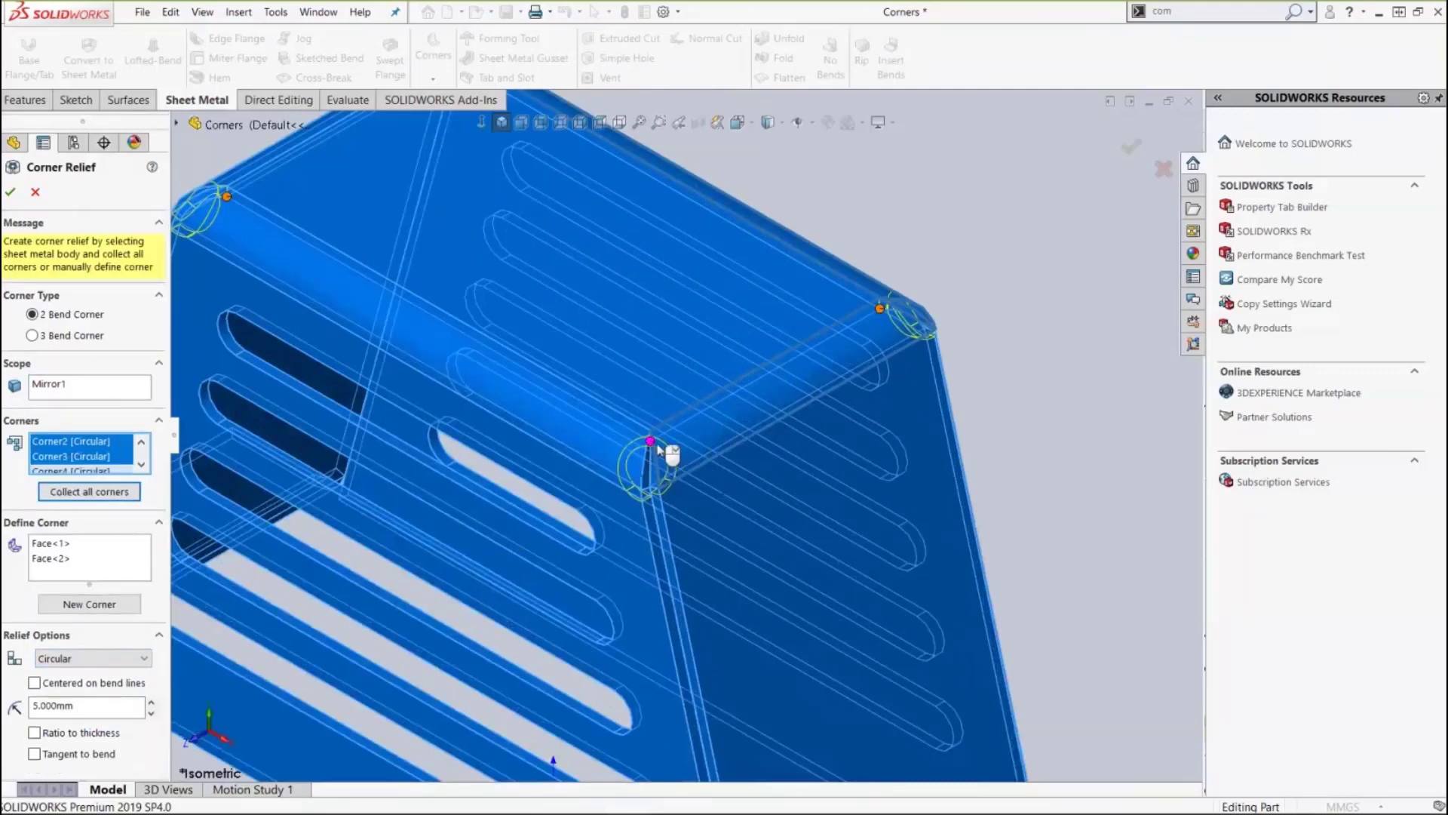
pyautogui.click(144, 657)
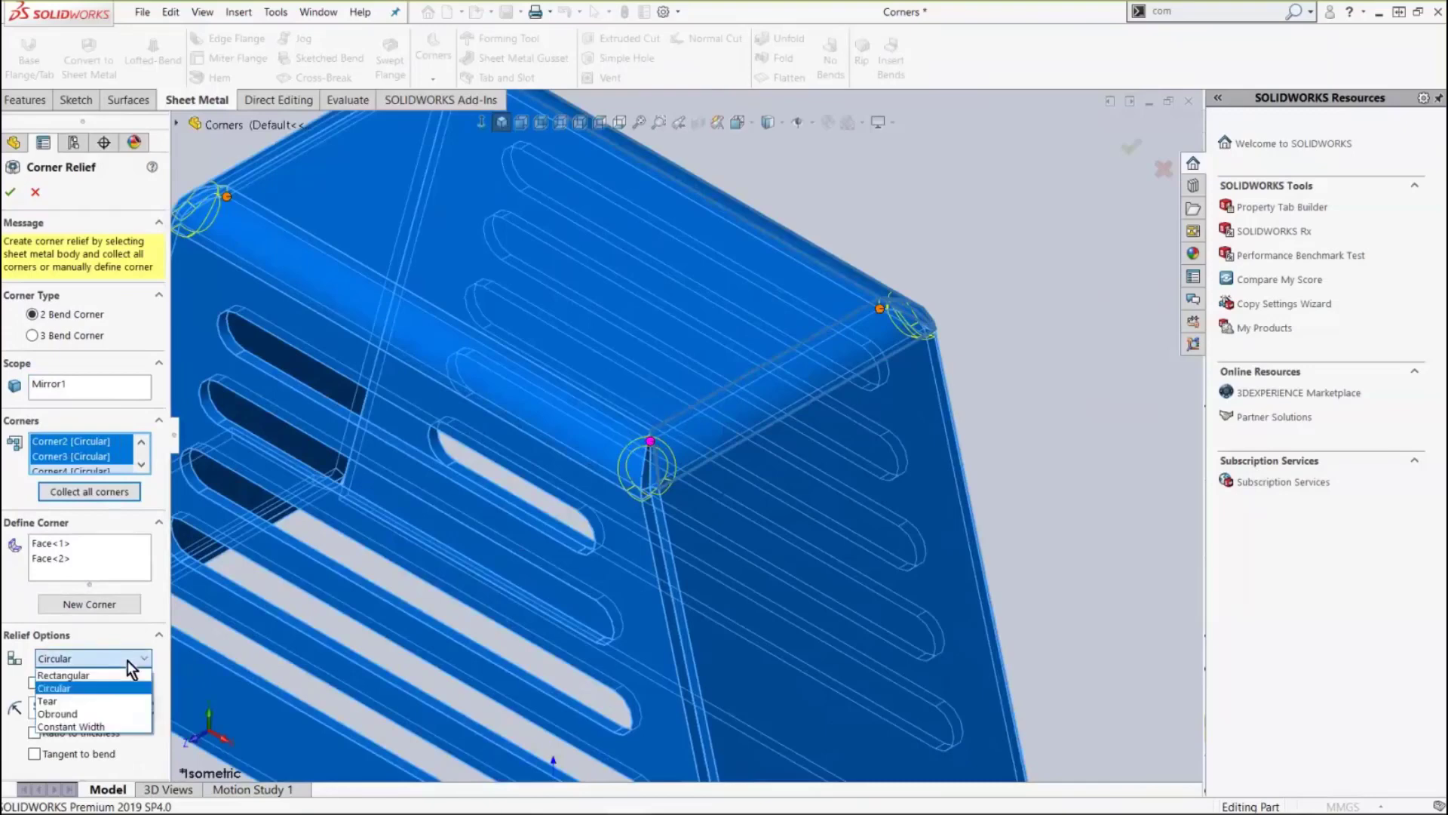
pyautogui.click(57, 701)
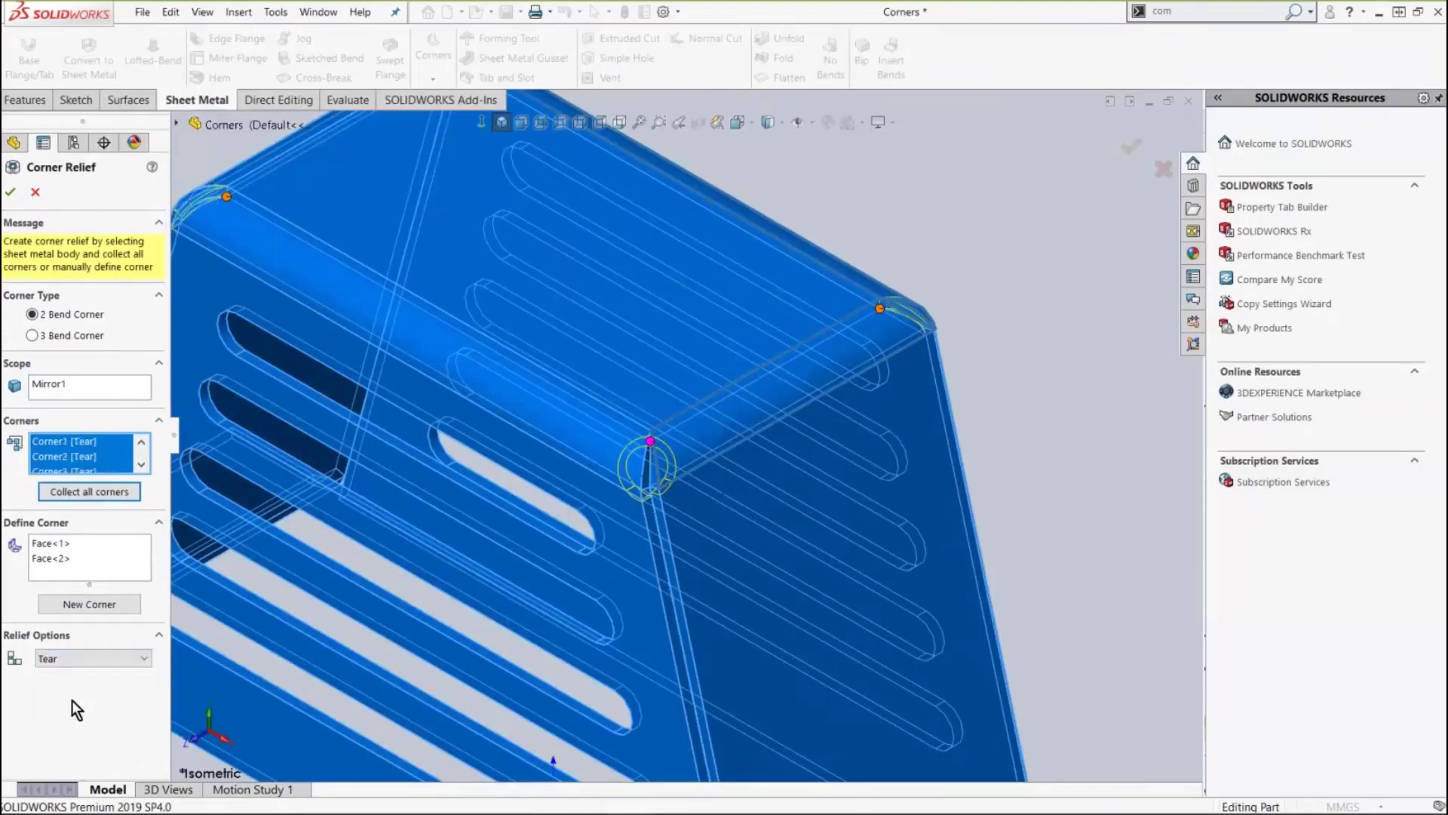
pyautogui.scroll(3, 532, 441)
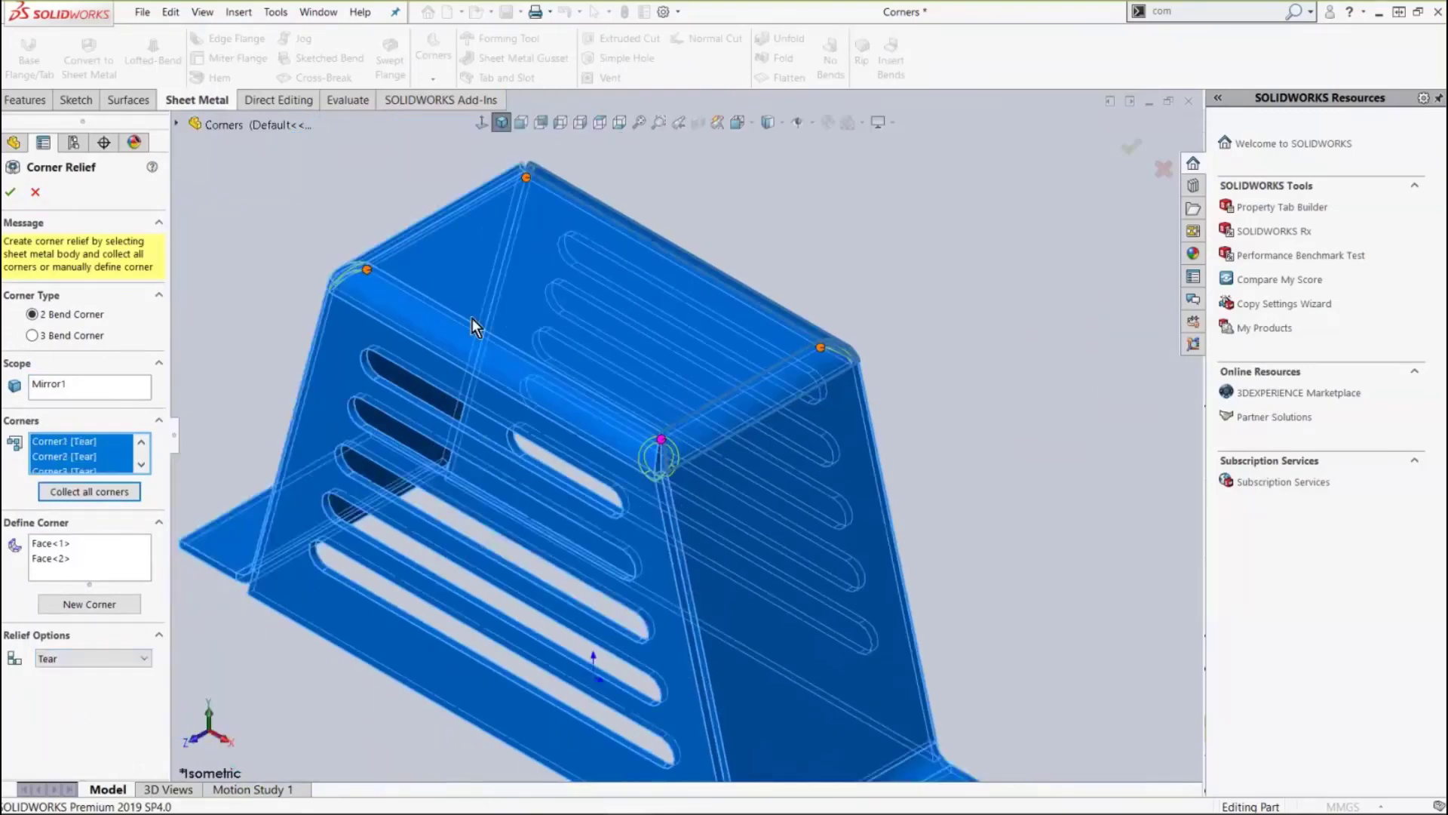
pyautogui.moveTo(473, 319); pyautogui.dragTo(603, 270, button='middle')
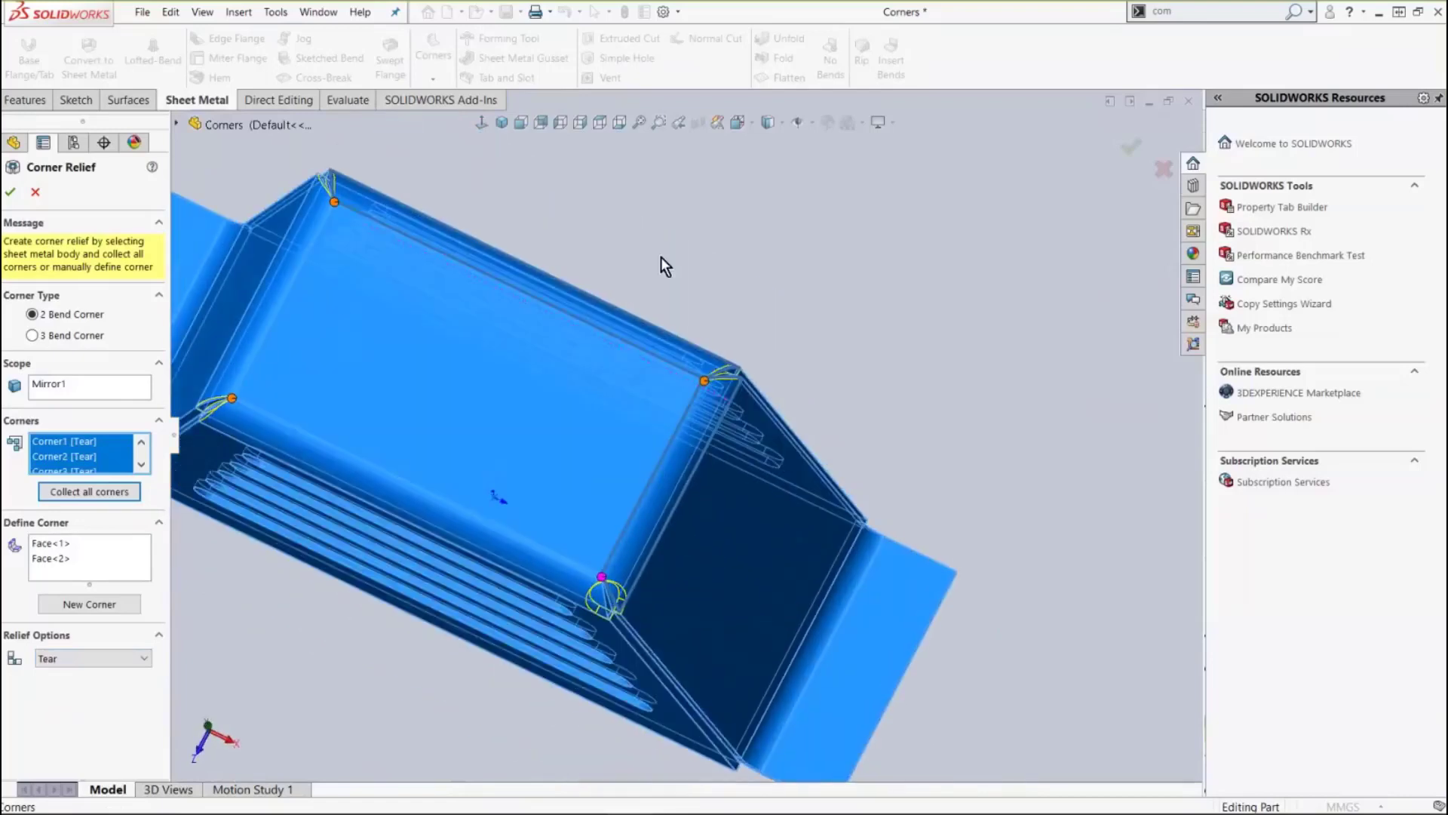
pyautogui.click(12, 195)
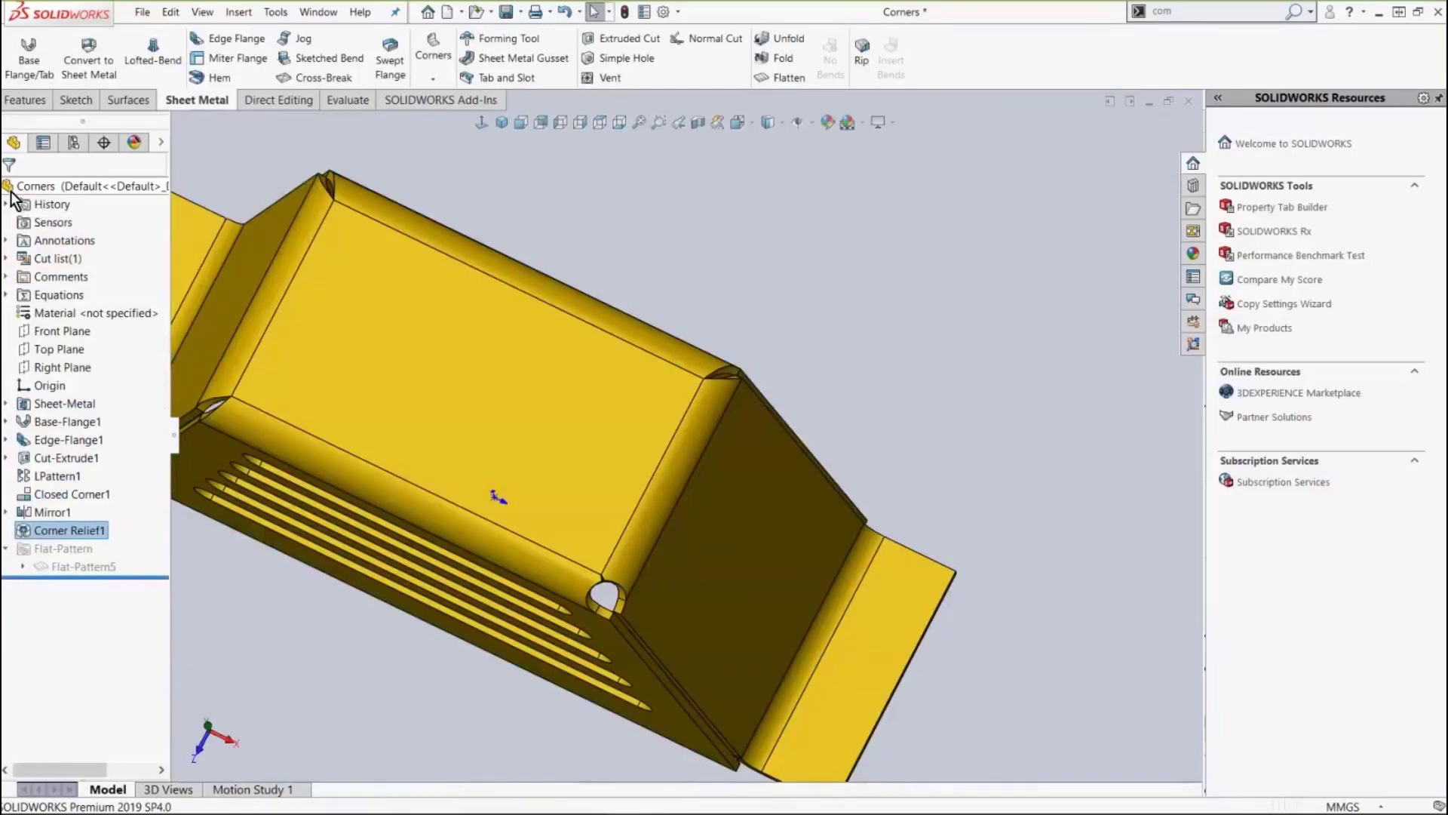
pyautogui.click(501, 122)
pyautogui.click(418, 288)
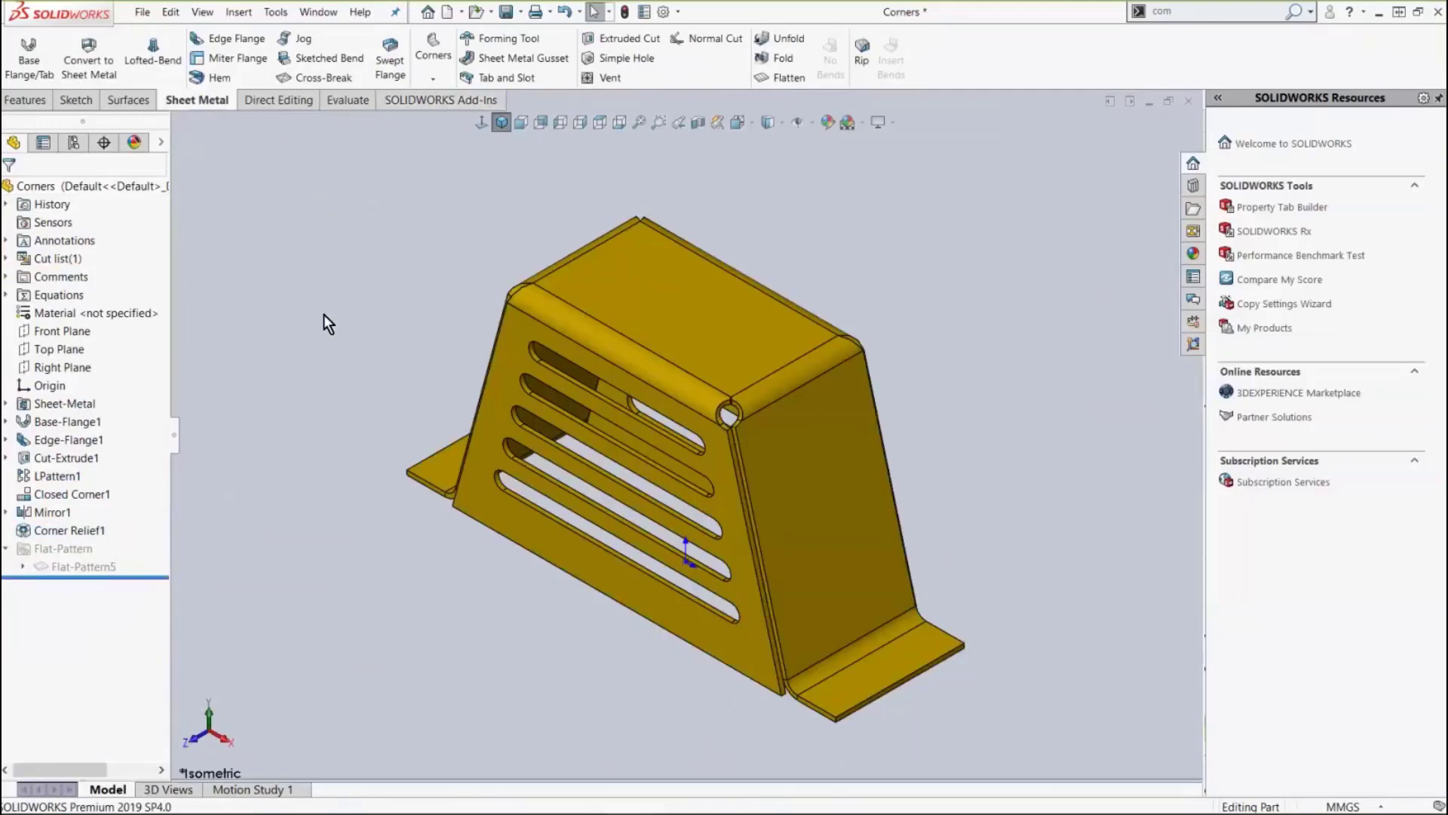
# Start a Break Corner with a 5 mm fillet and select the front slotted wall's face and both mounting flange faces.
pyautogui.scroll(-10, 852, 690)
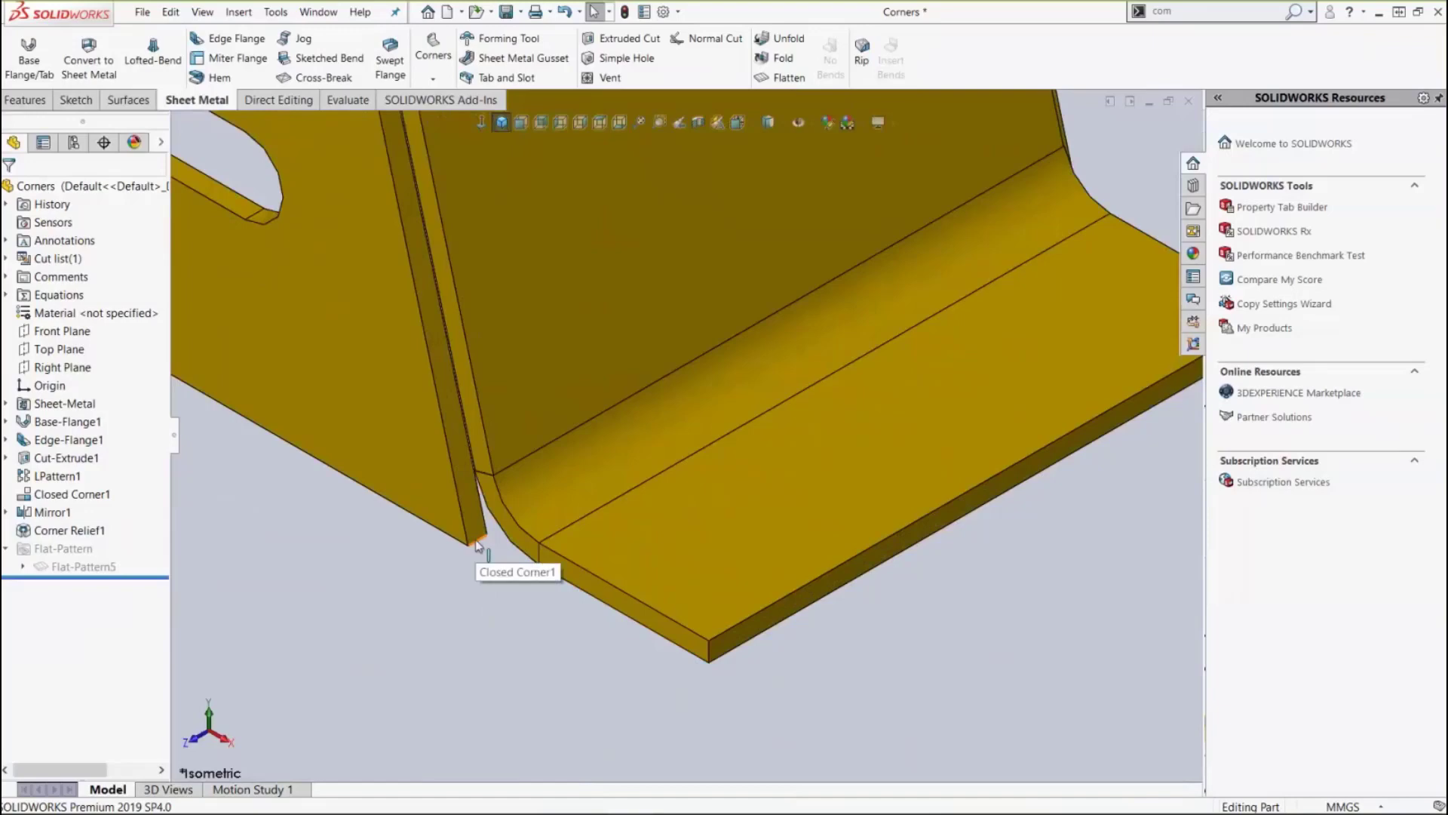
pyautogui.scroll(10, 541, 440)
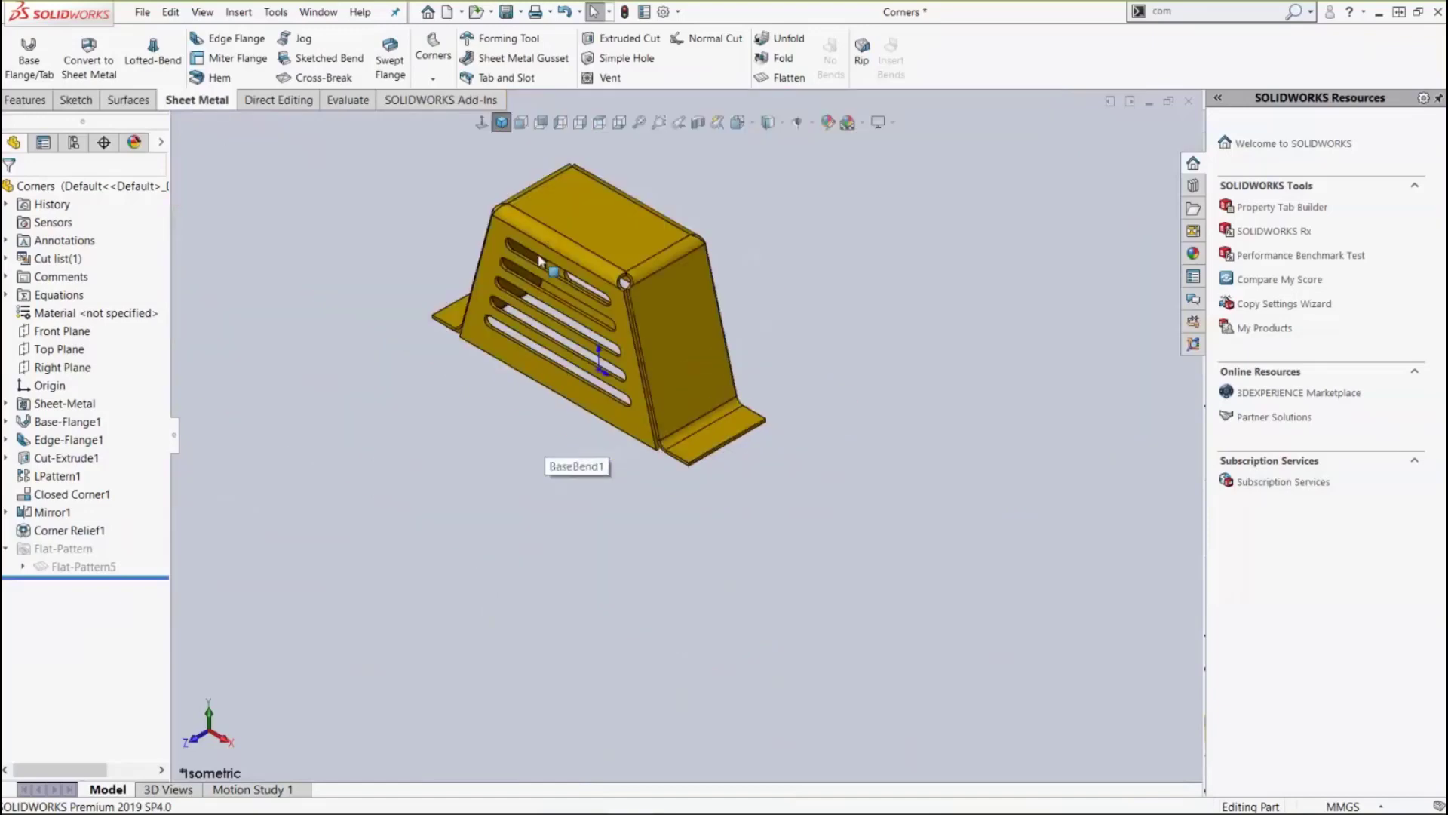
pyautogui.click(432, 79)
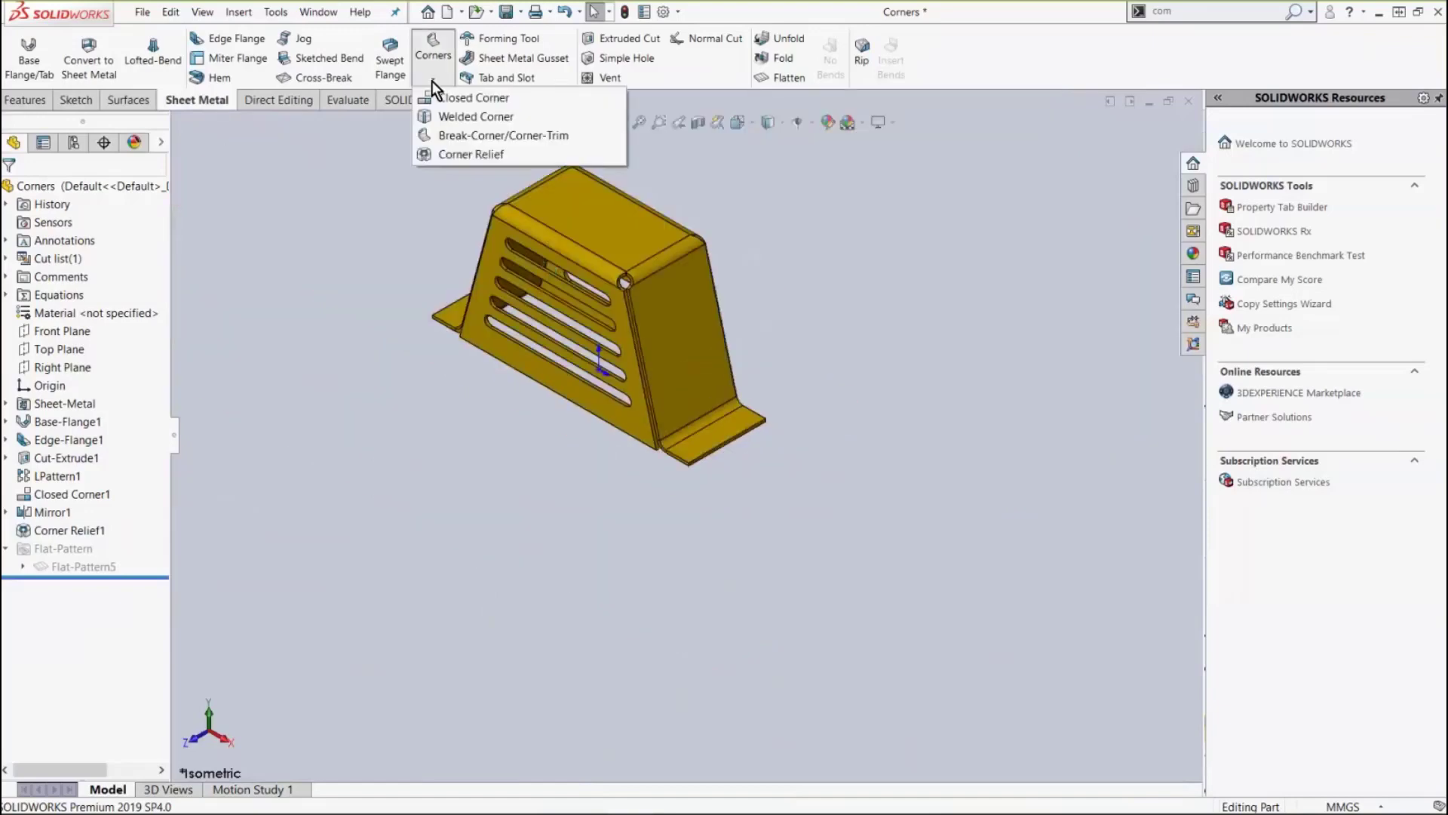
pyautogui.click(465, 134)
pyautogui.scroll(-6, 452, 309)
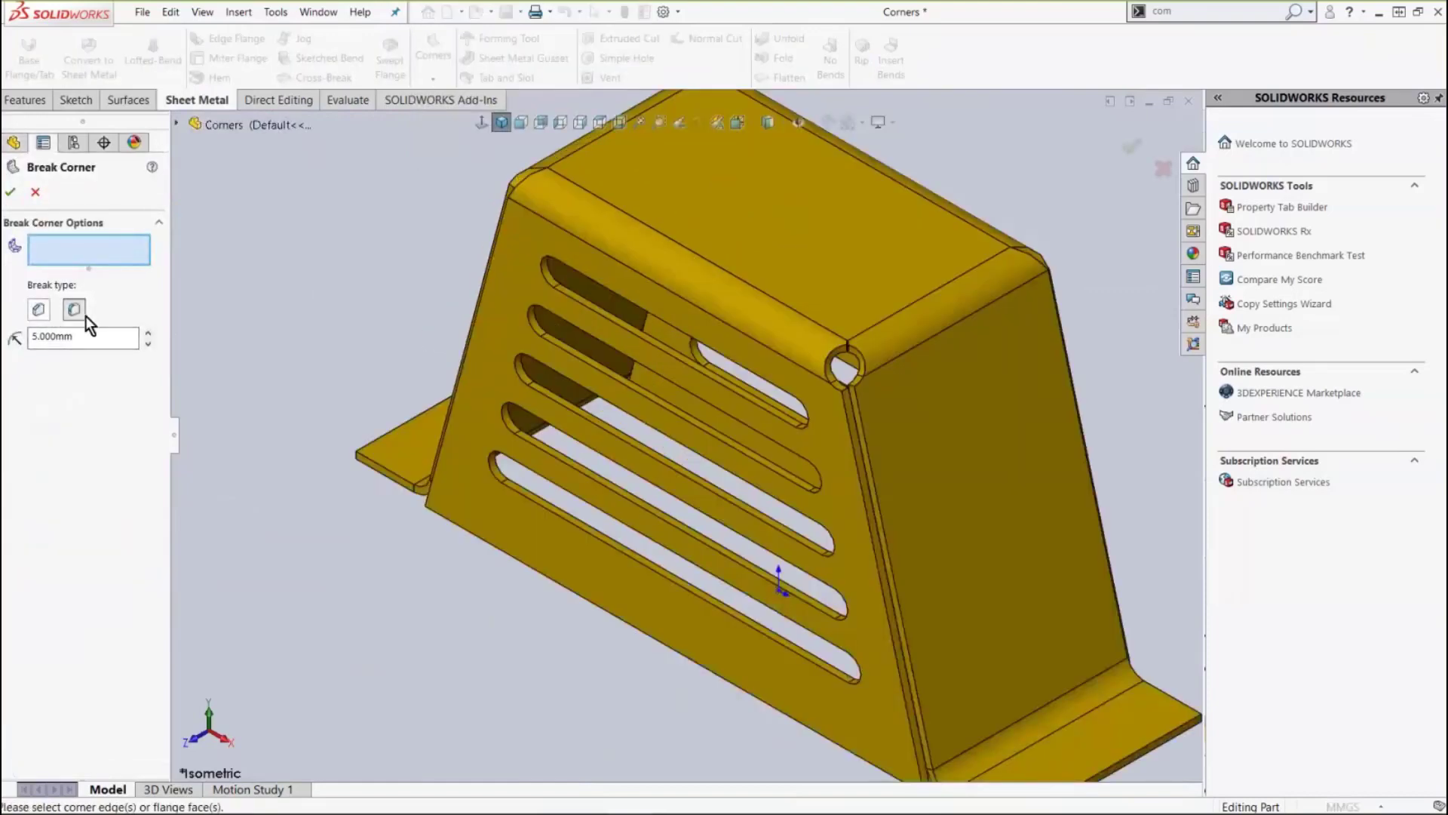
pyautogui.scroll(3, 681, 435)
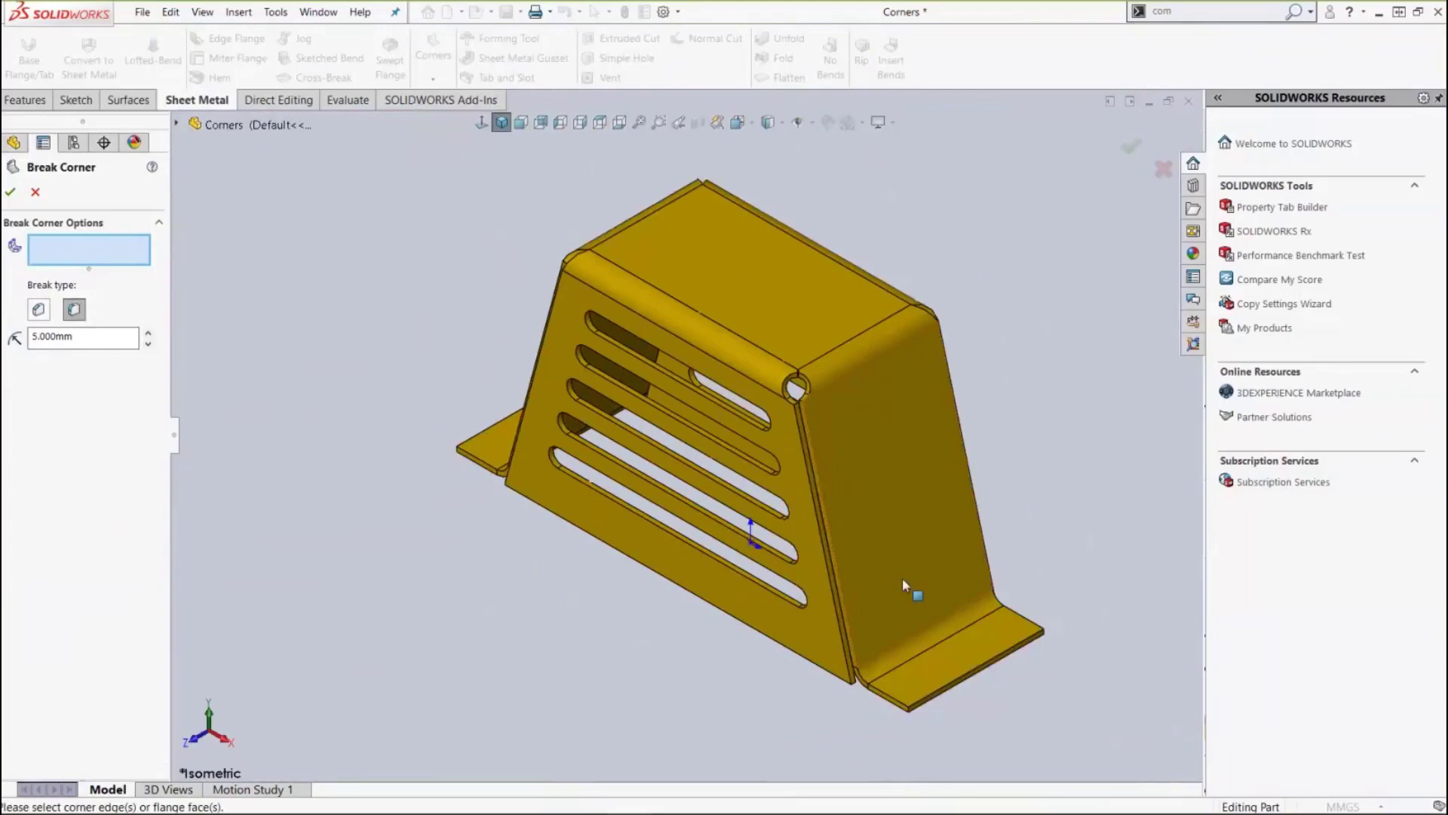
pyautogui.click(946, 677)
pyautogui.click(782, 628)
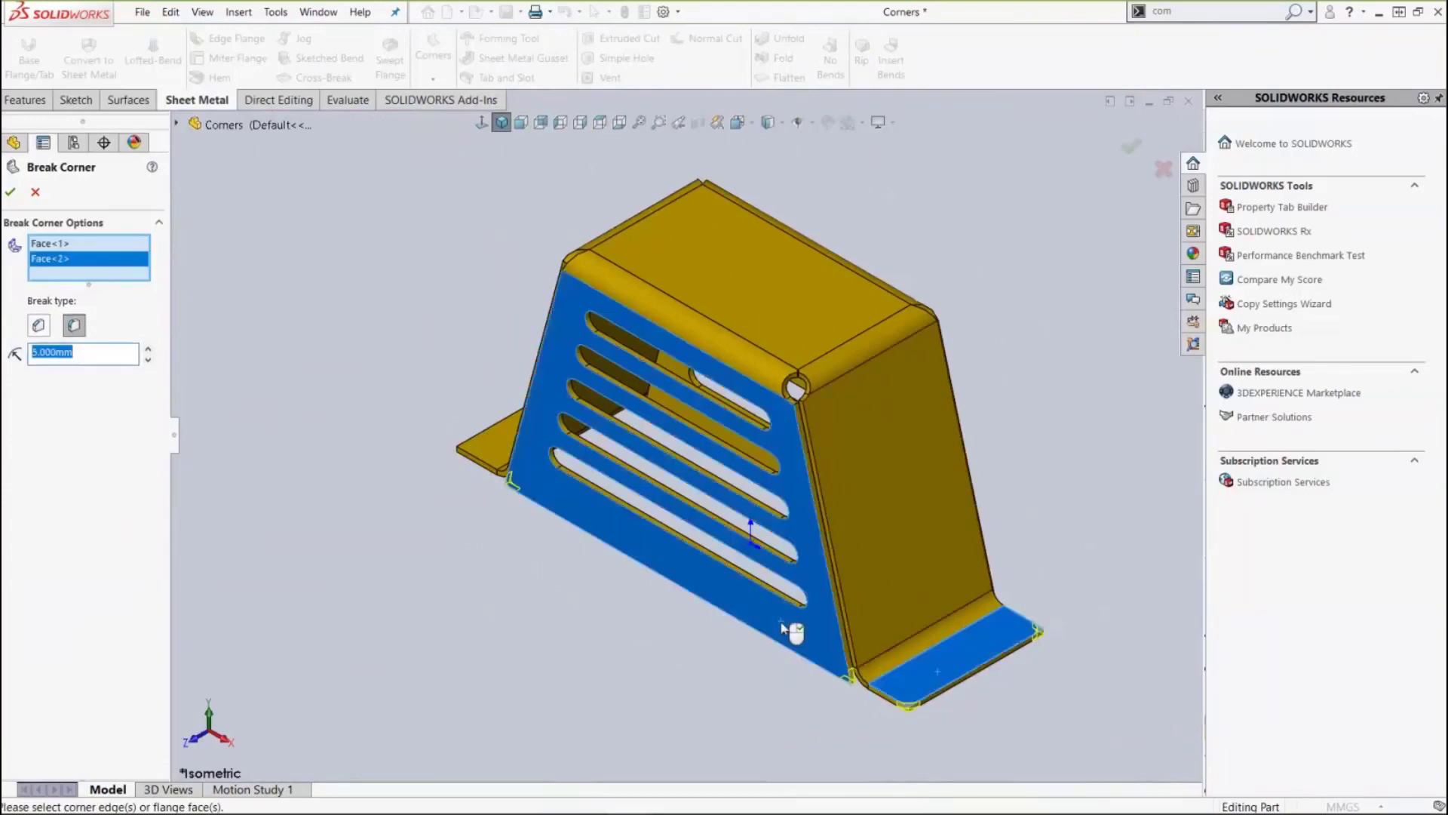
pyautogui.click(498, 450)
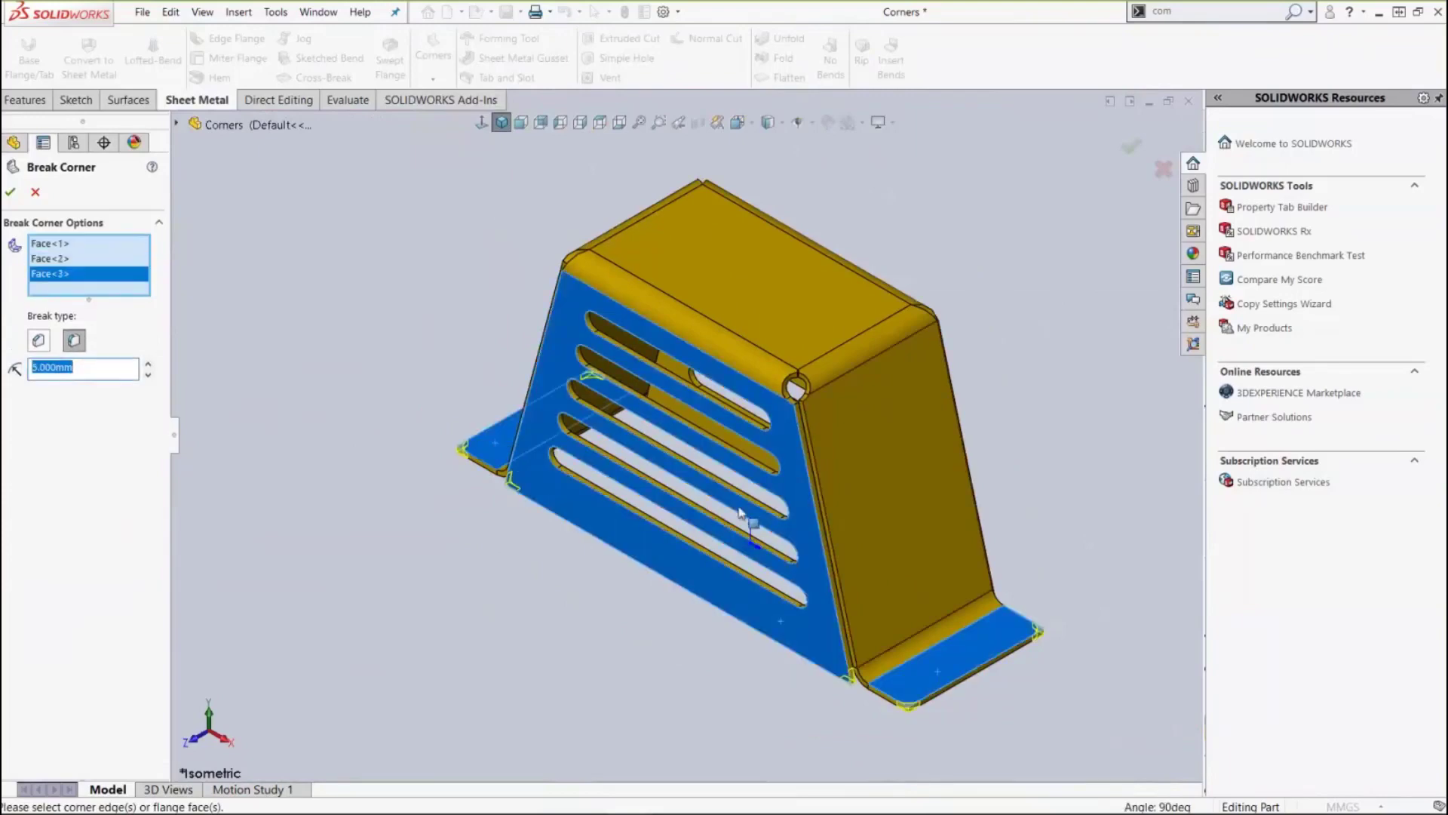
# Add the opposite slotted wall's face to the selection and create the broken corners, returning to the isometric view.
pyautogui.moveTo(917, 497); pyautogui.dragTo(730, 702, button='middle')
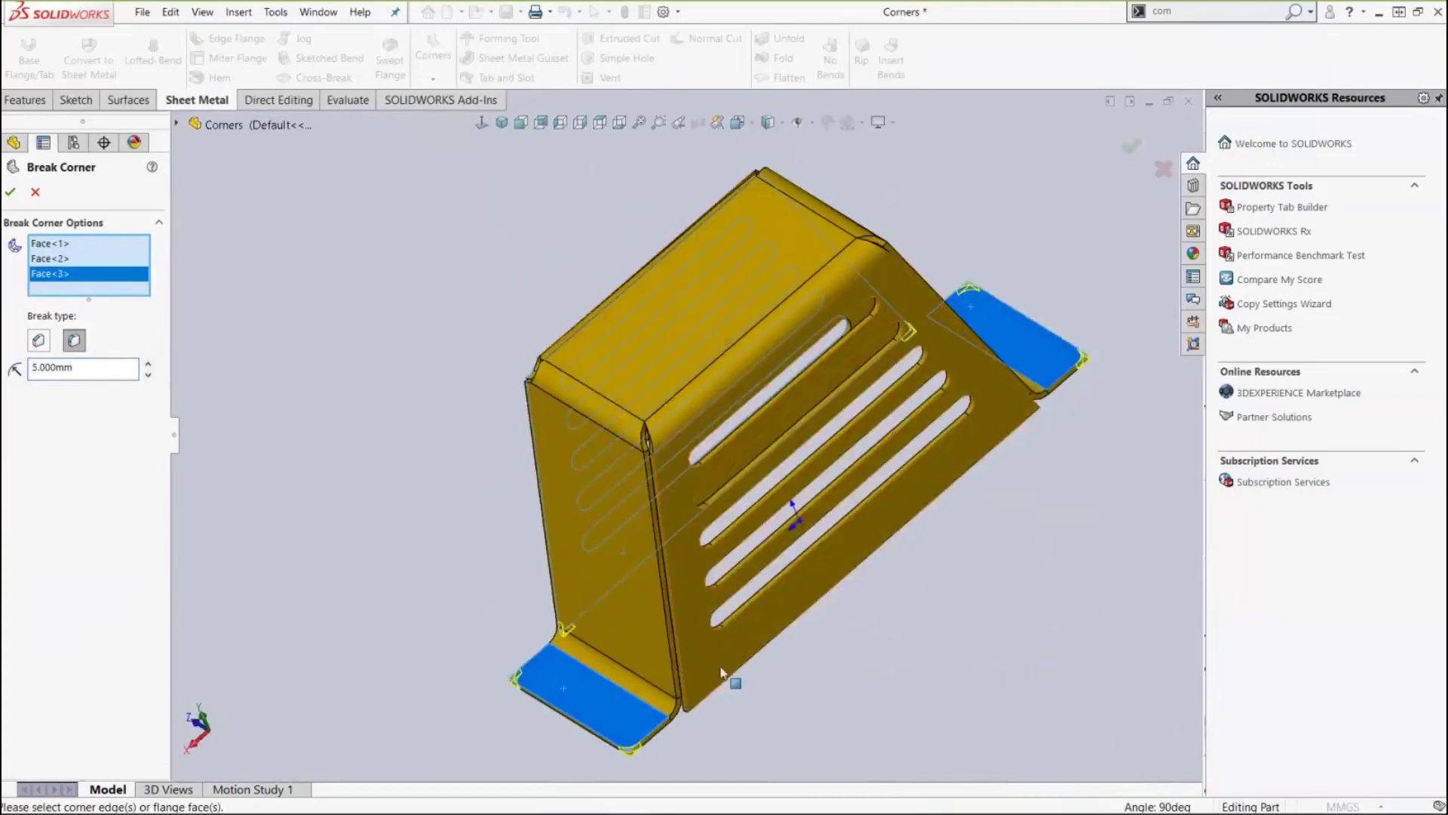
pyautogui.click(722, 668)
pyautogui.rightClick(721, 668)
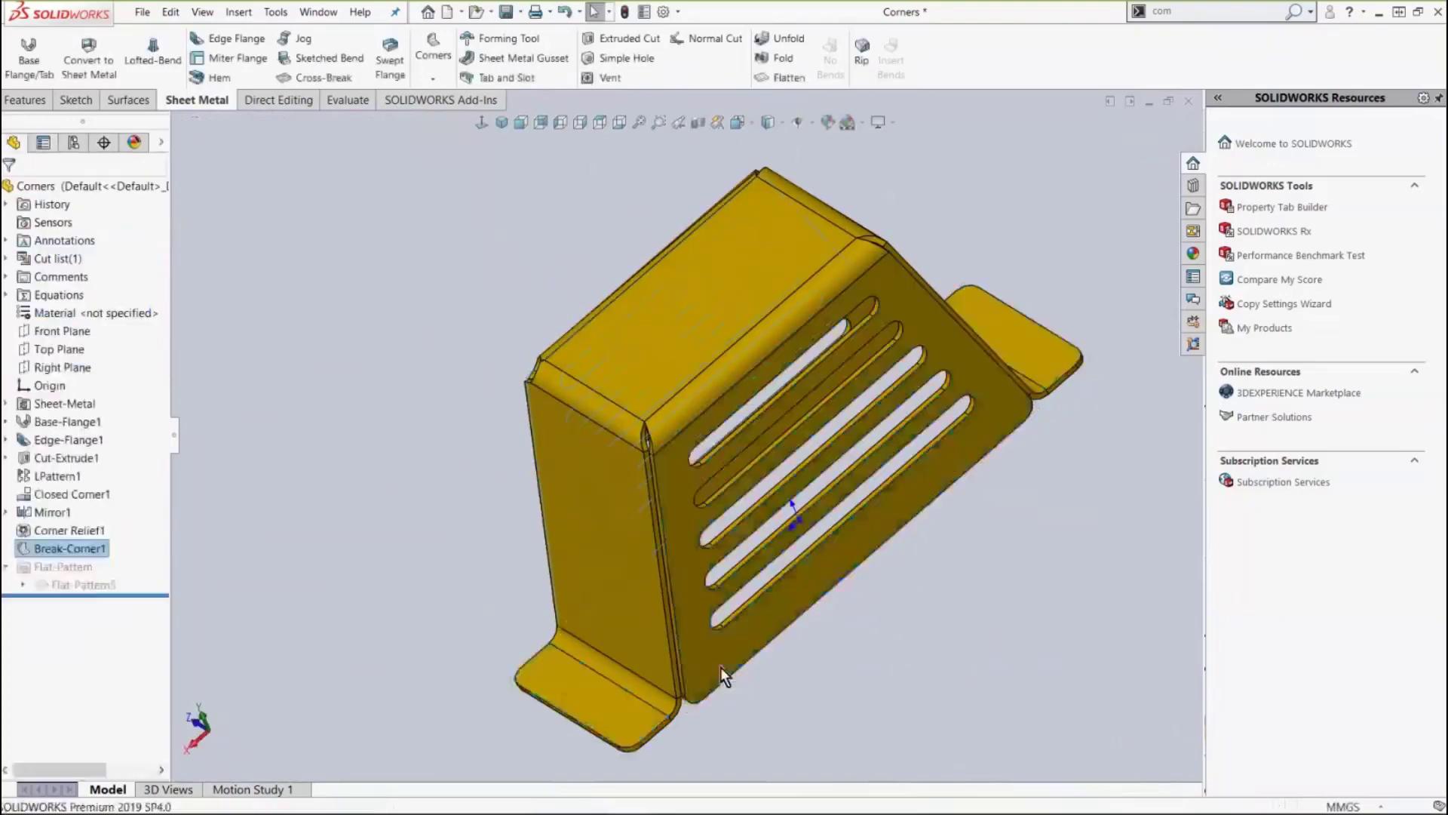
pyautogui.moveTo(721, 668); pyautogui.dragTo(811, 678, button='middle')
pyautogui.click(501, 123)
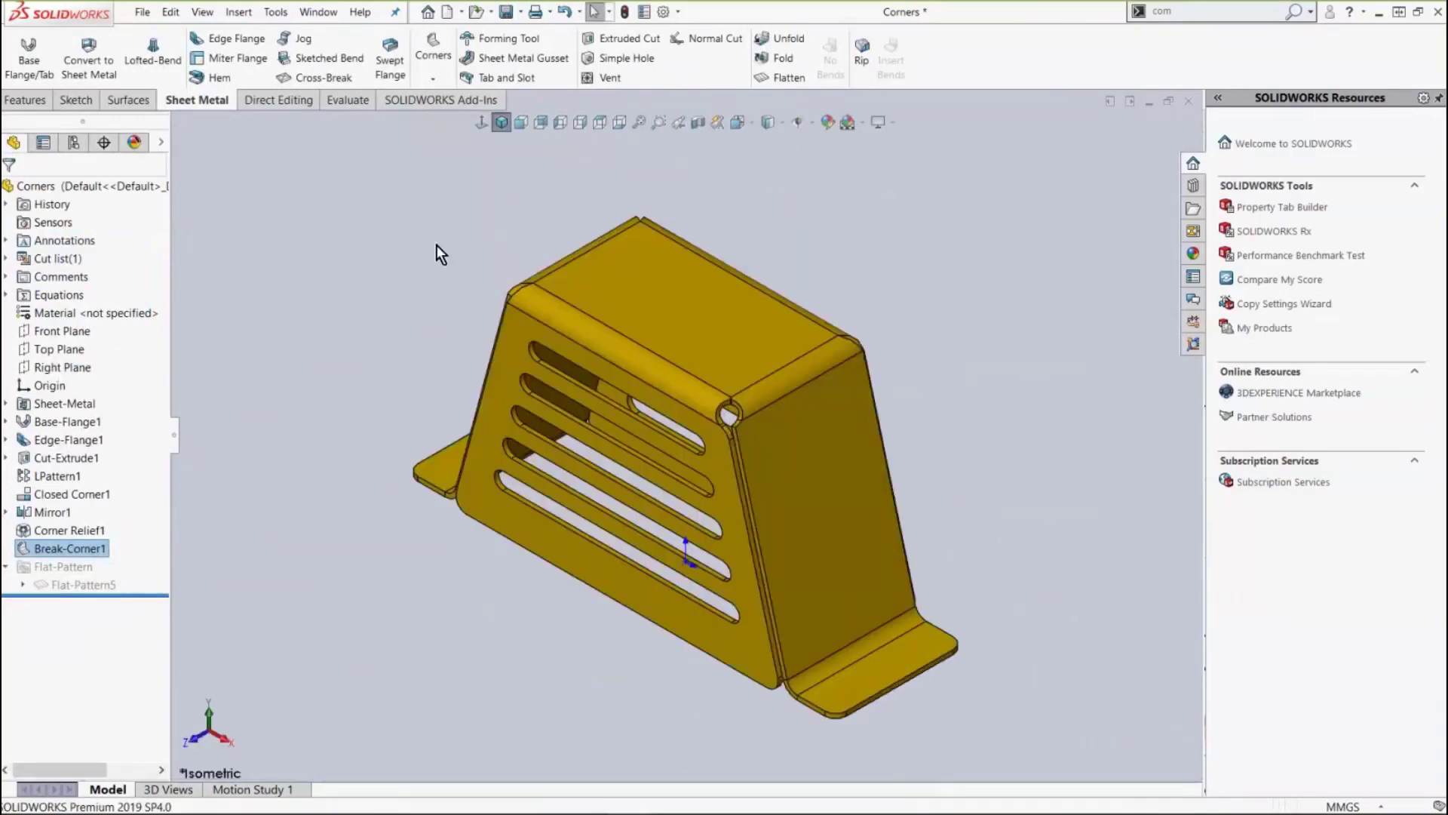
# Flatten the part to examine its corner reliefs and broken corners, and restore the folded state.
pyautogui.click(780, 77)
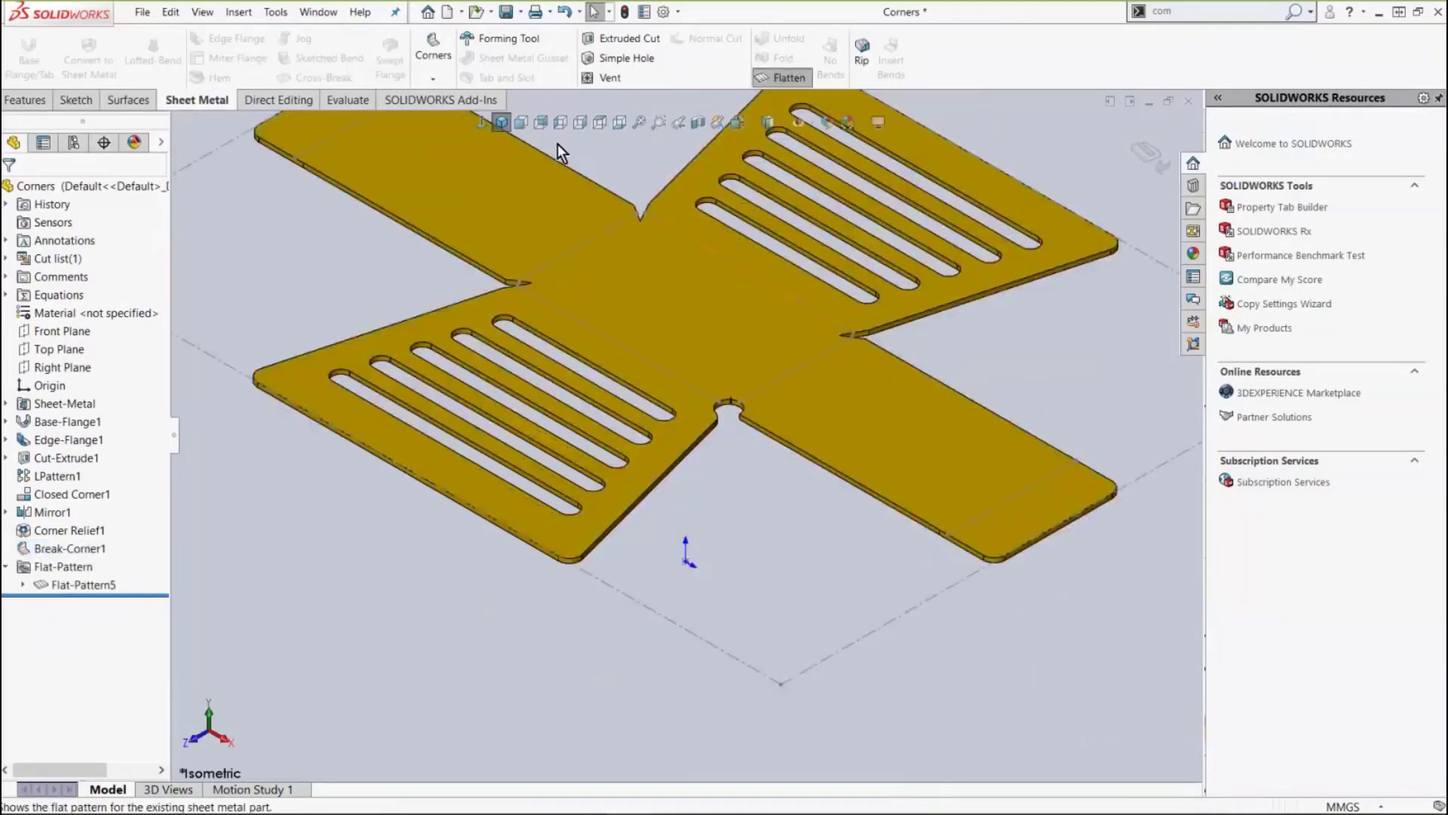
pyautogui.scroll(3, 668, 244)
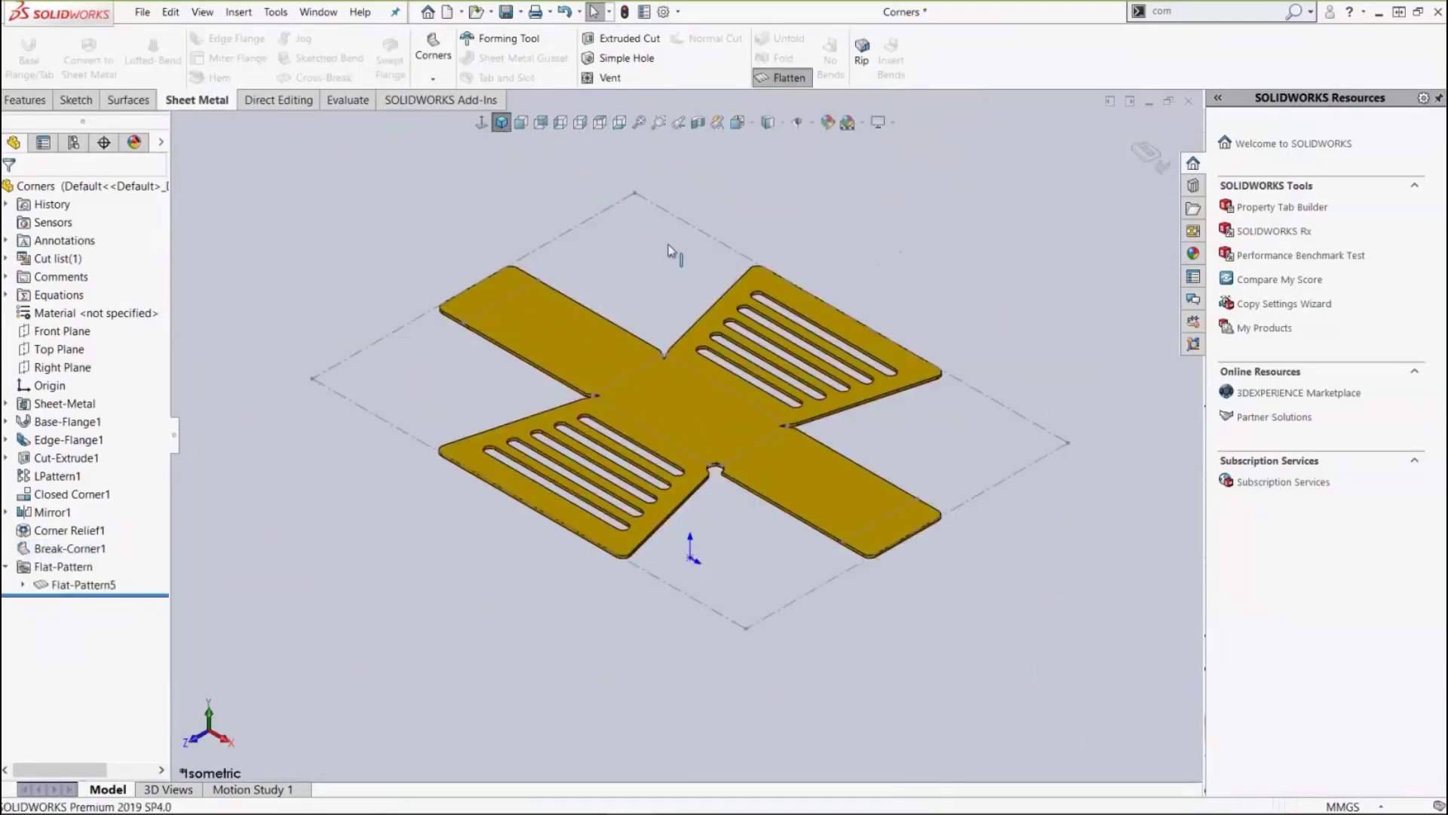
pyautogui.scroll(-3, 765, 447)
pyautogui.scroll(-2, 764, 447)
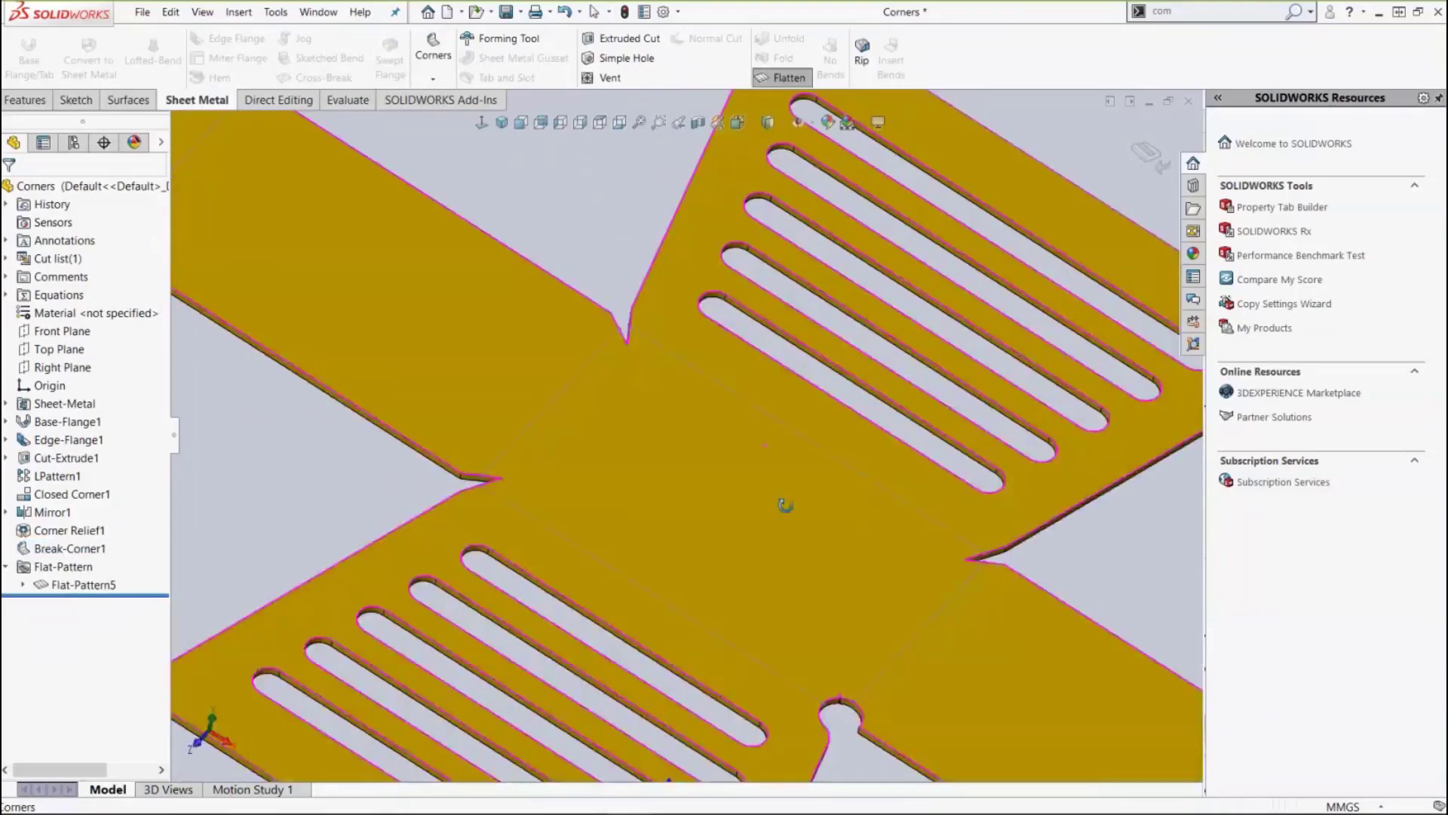
pyautogui.moveTo(785, 505); pyautogui.dragTo(770, 518, button='middle')
pyautogui.scroll(3, 770, 521)
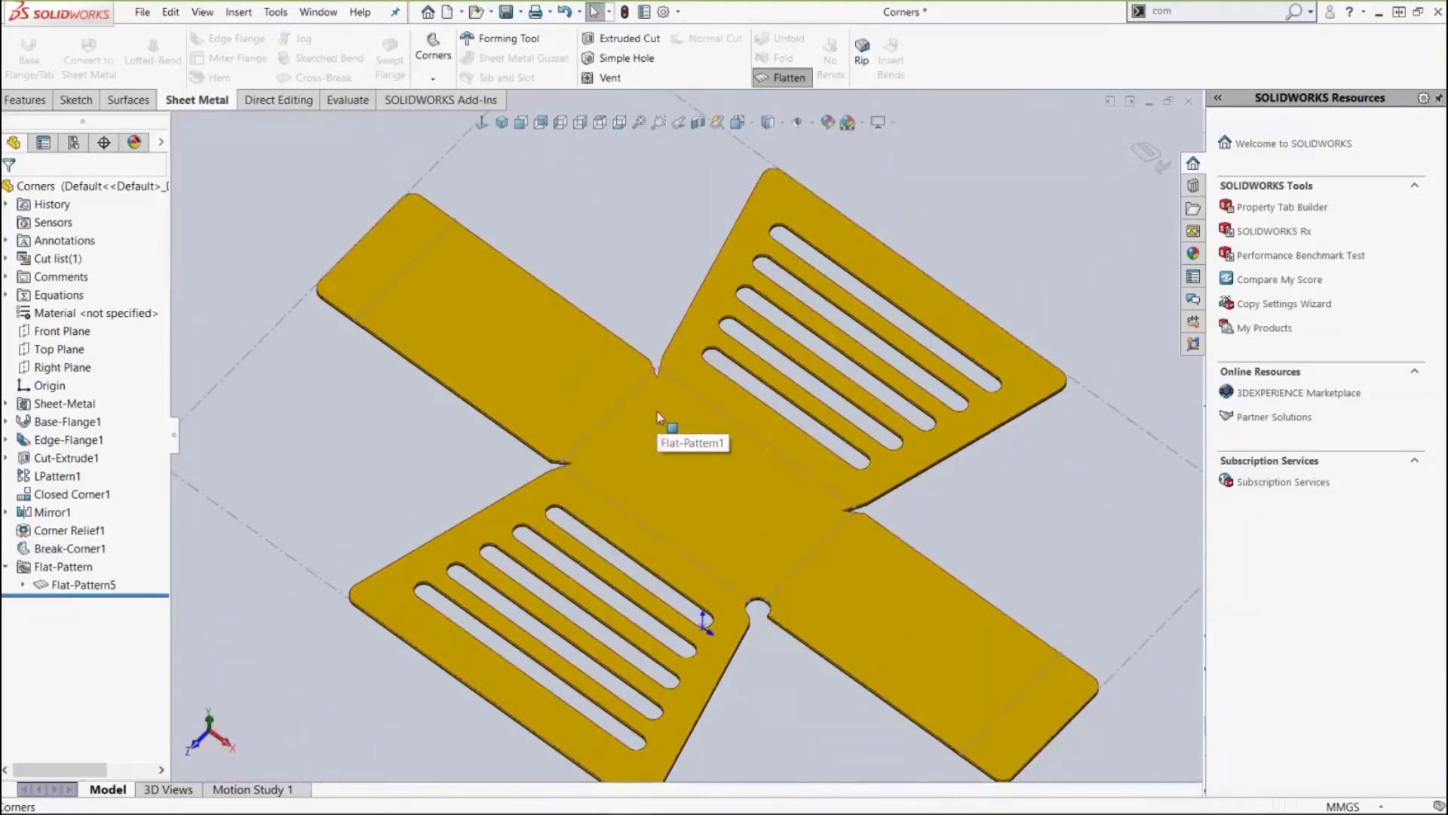
pyautogui.click(501, 124)
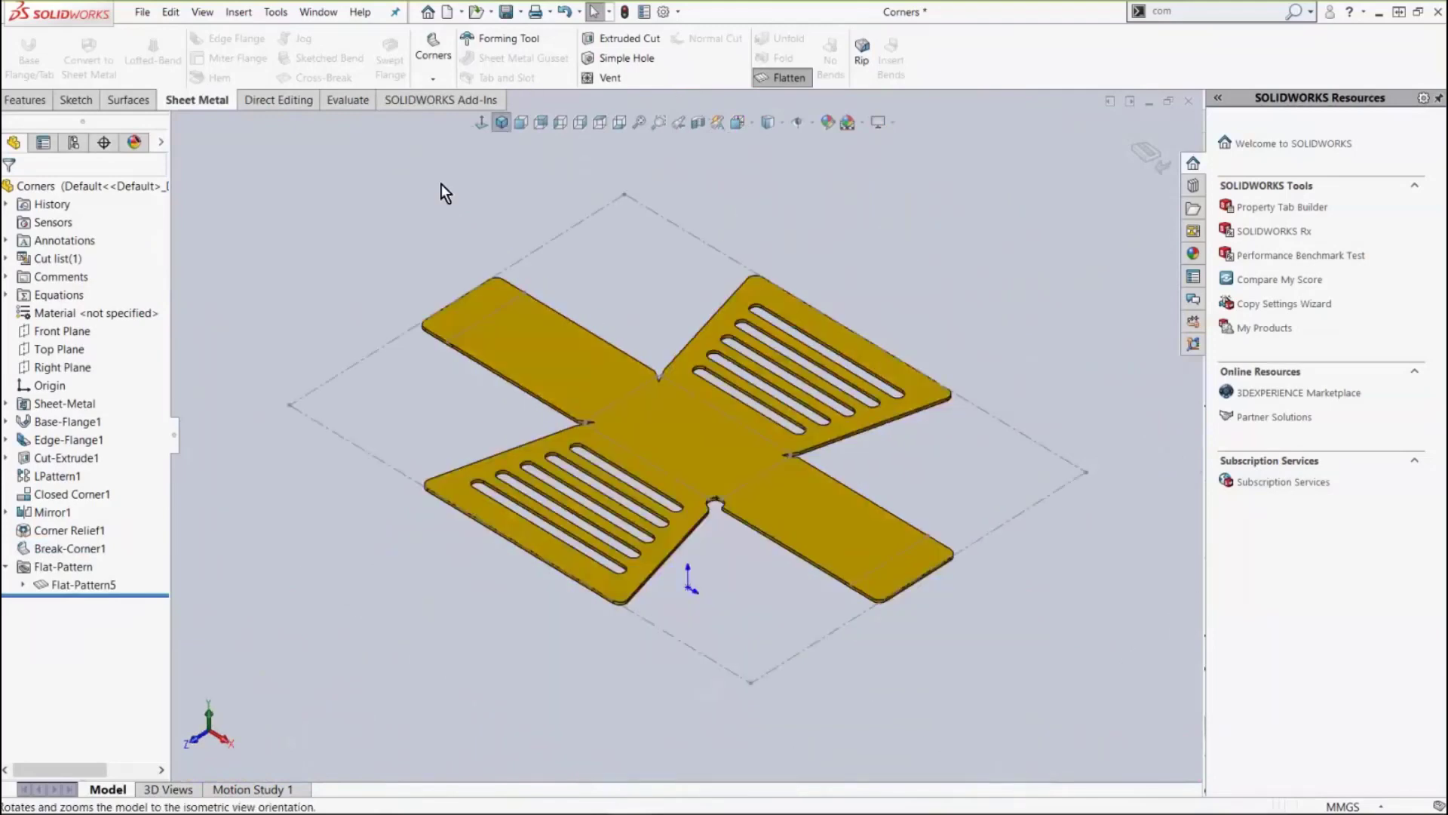
pyautogui.click(776, 79)
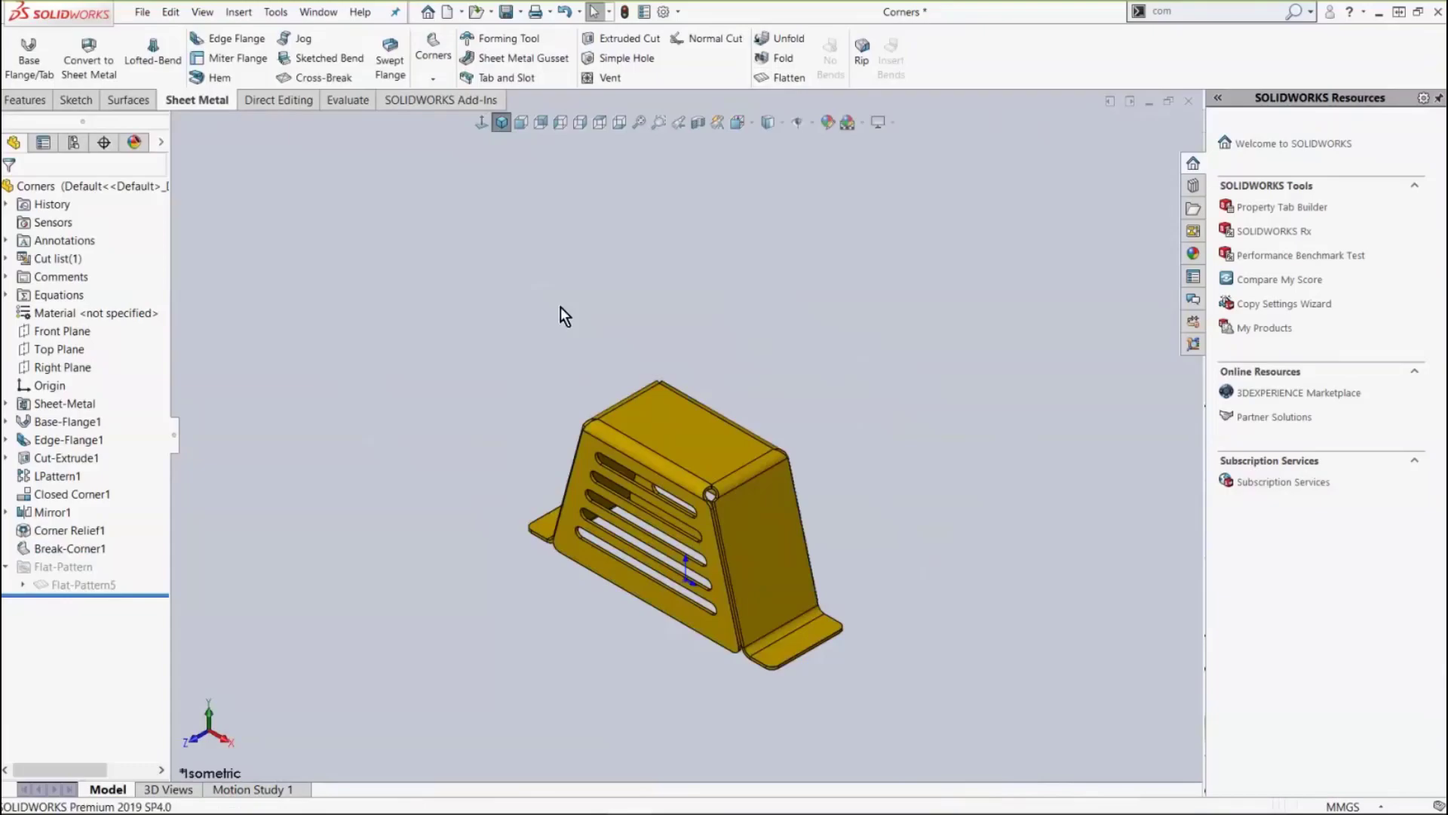
pyautogui.press('super+Tab')
pyautogui.click(215, 486)
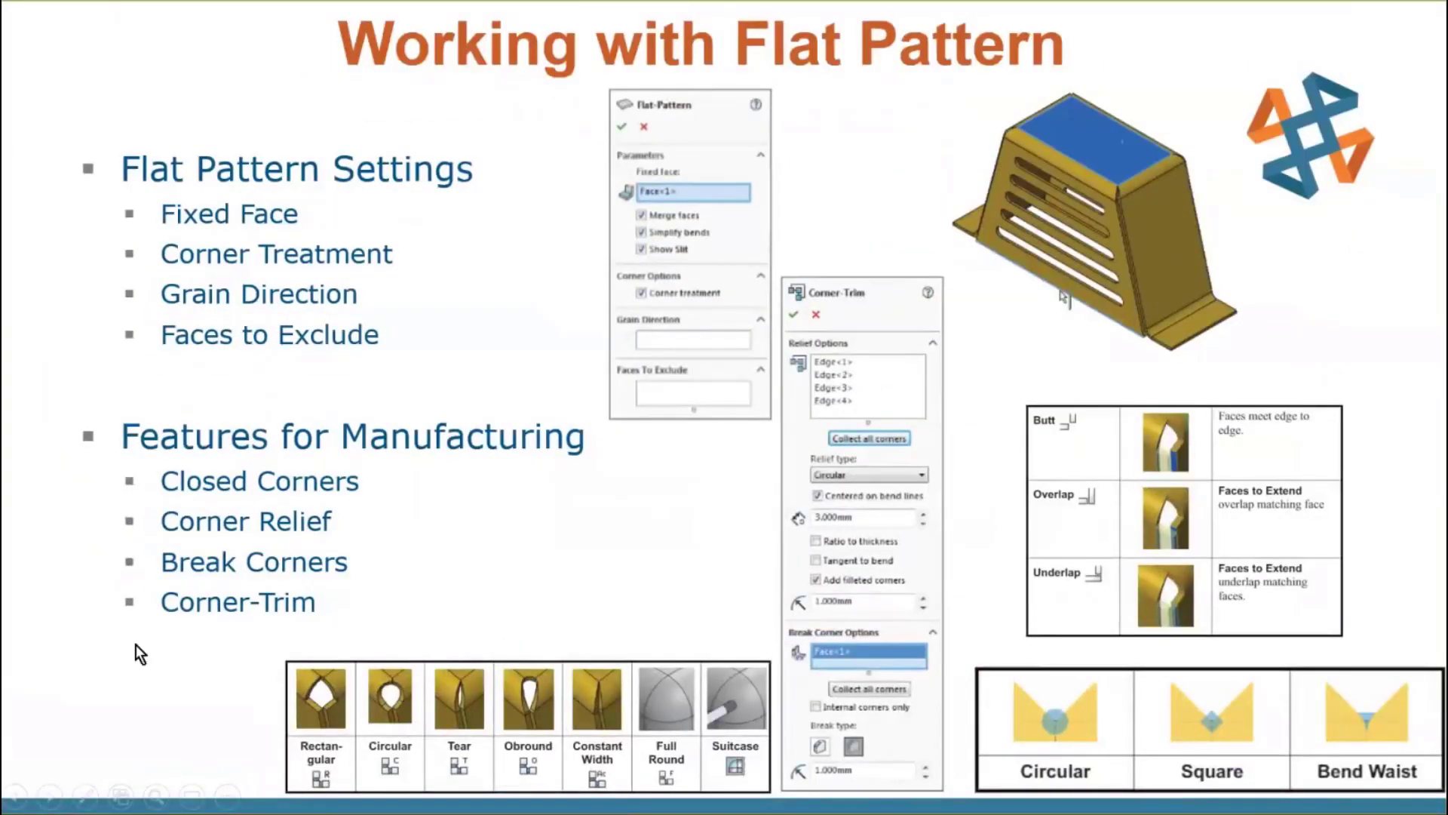
pyautogui.click(134, 644)
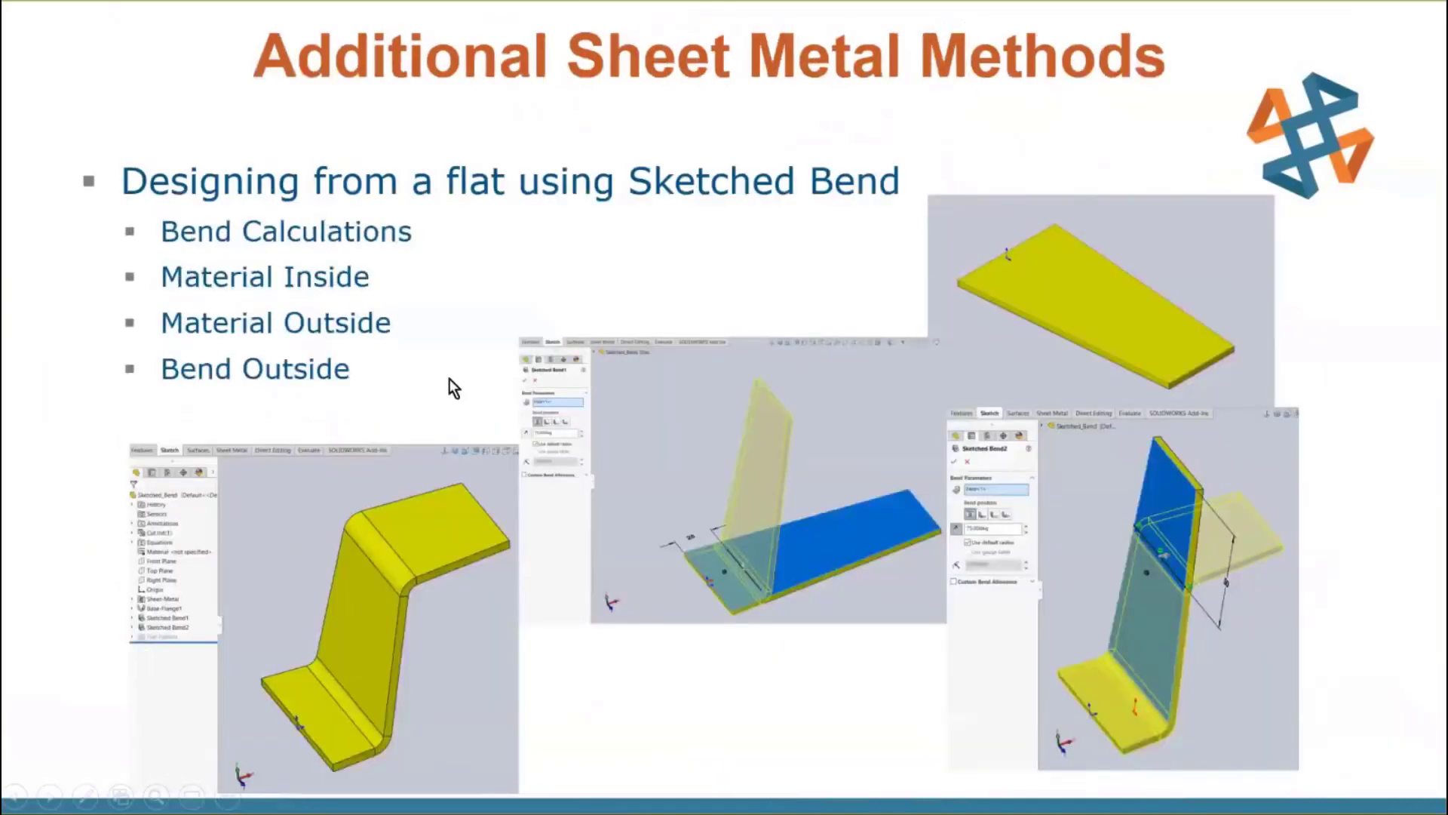